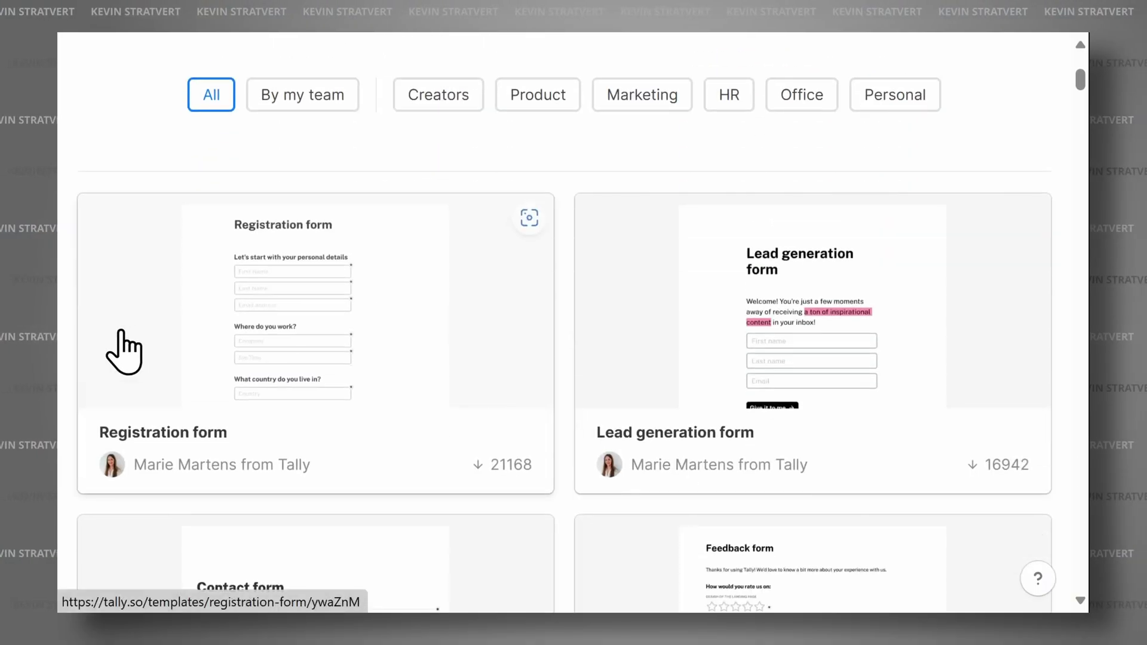
{"action": "scroll", "coordinate": [123, 352], "scroll_direction": "down", "scroll_amount": 2}
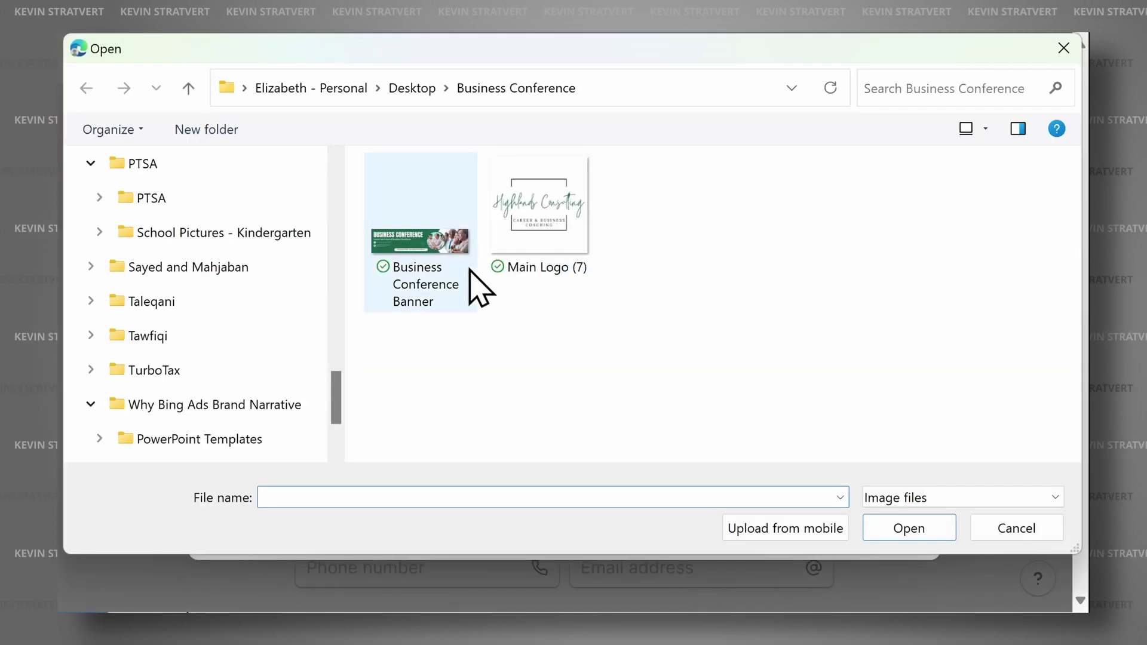
Show the Explore form & survey templates gallery with Registration and Lead generation forms
{"action": "double_click", "coordinate": [472, 280]}
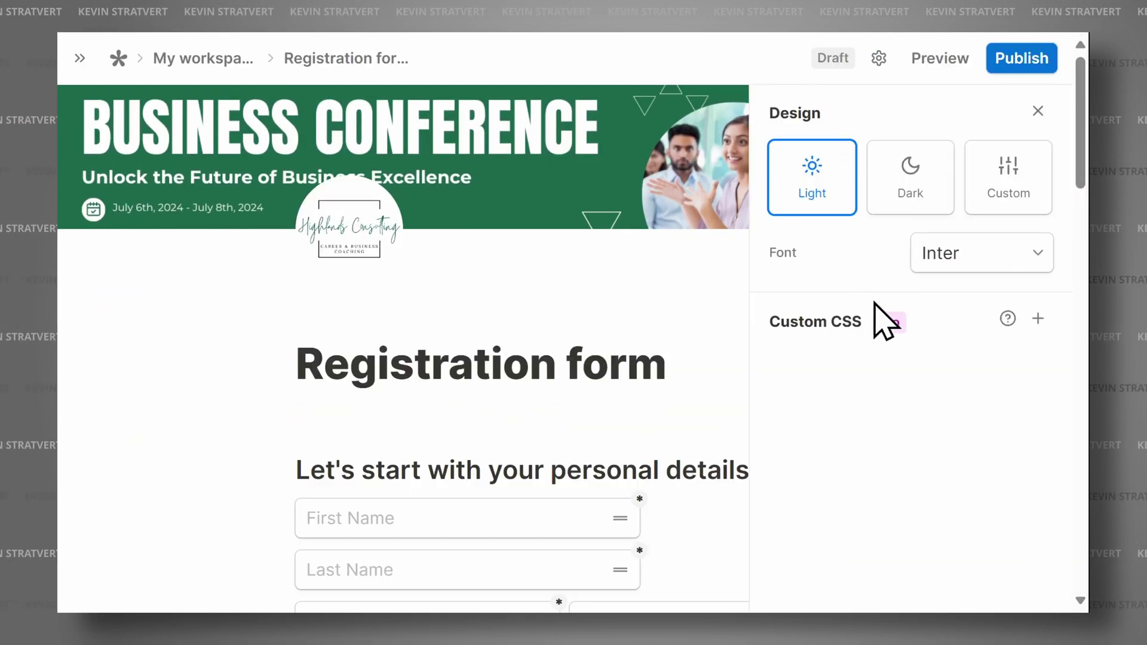
{"action": "left_click", "coordinate": [888, 206]}
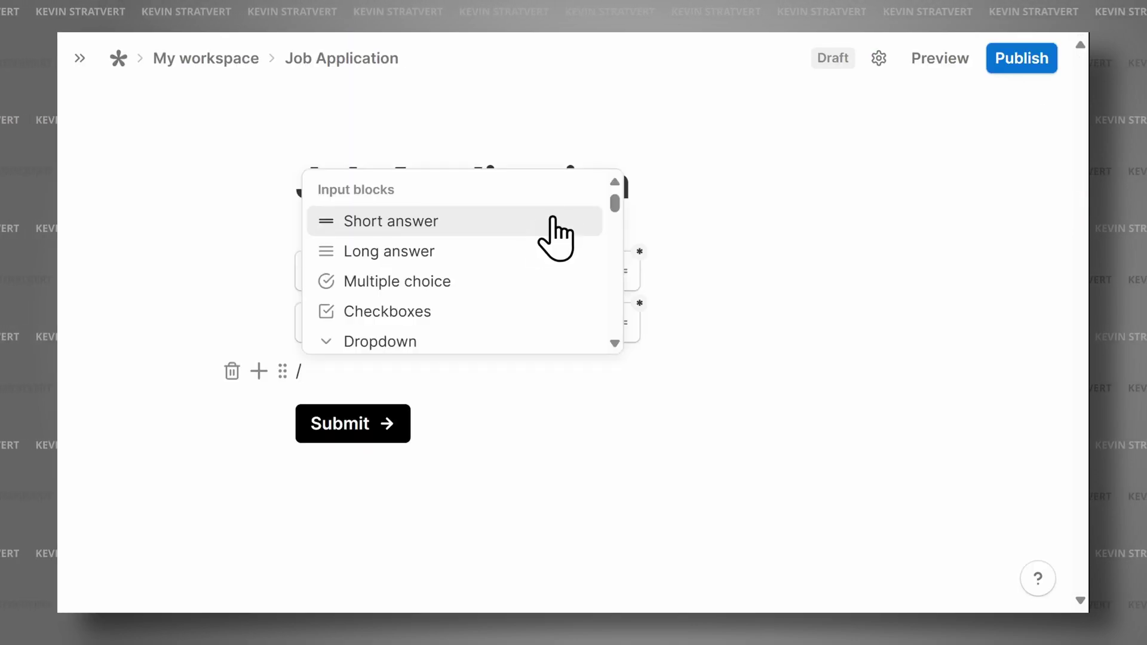
{"action": "scroll", "coordinate": [614, 201], "scroll_direction": "down", "scroll_amount": 2}
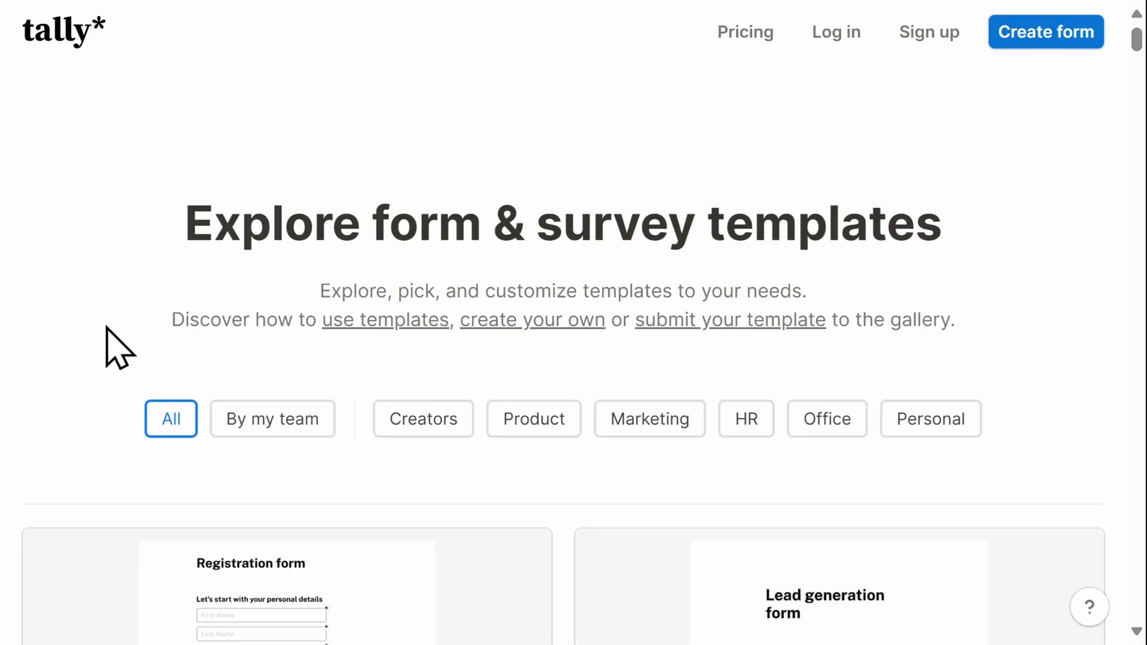
Browse the template gallery and open the Registration form template as a draft
{"action": "scroll", "coordinate": [72, 354], "scroll_direction": "down", "scroll_amount": 5}
{"action": "scroll", "coordinate": [74, 356], "scroll_direction": "down", "scroll_amount": 8}
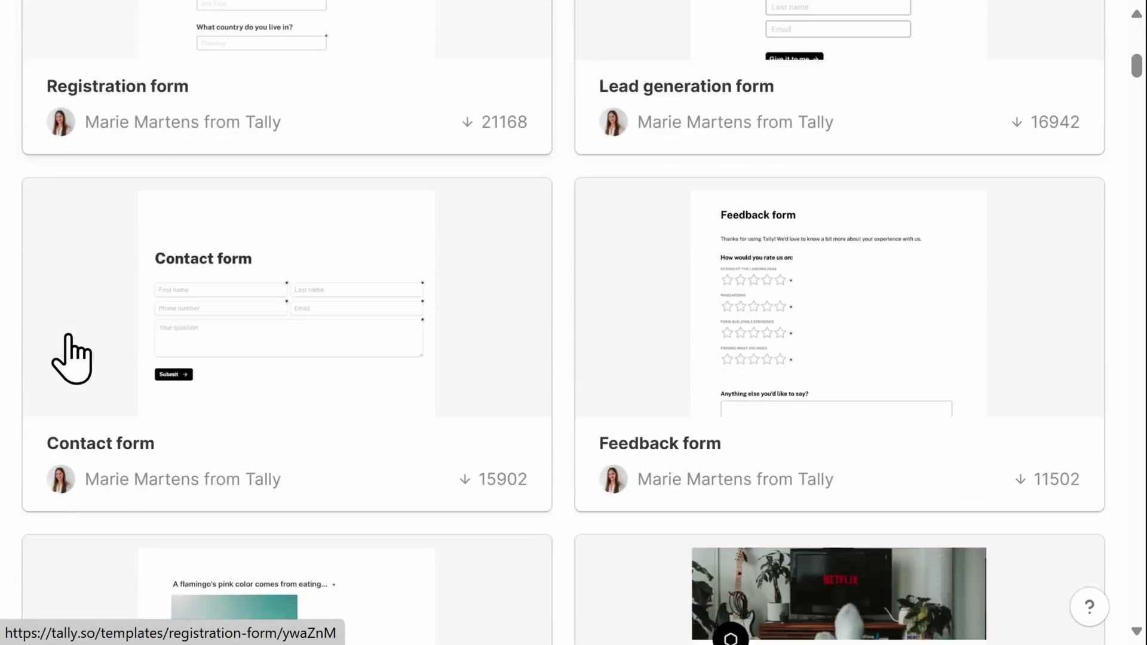
{"action": "scroll", "coordinate": [70, 361], "scroll_direction": "down", "scroll_amount": 7}
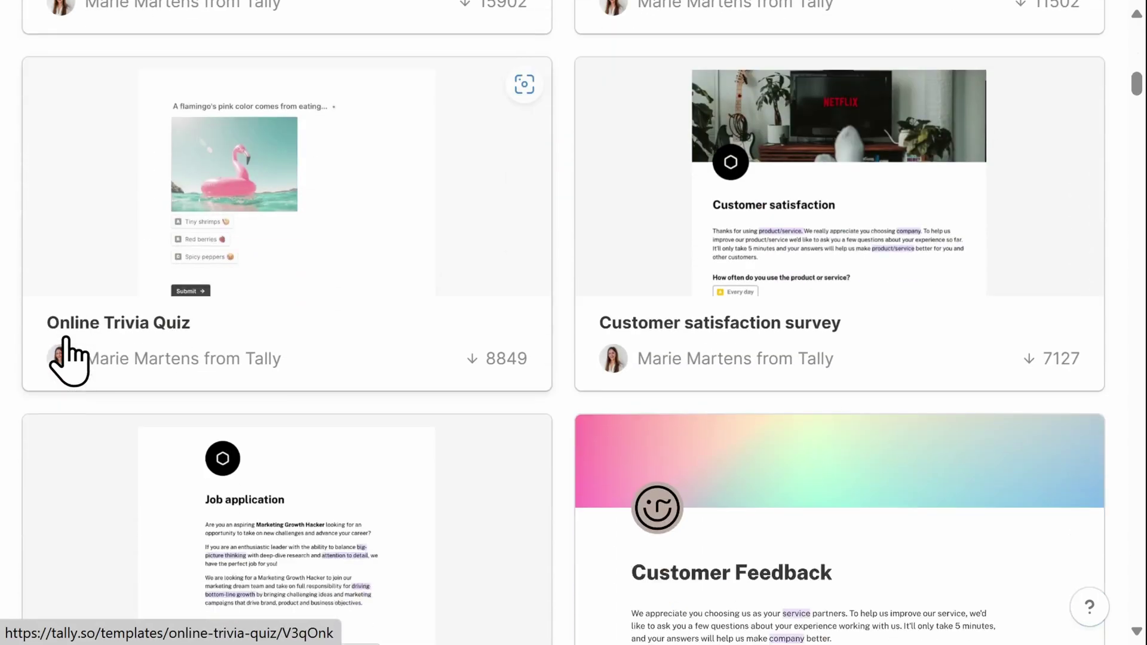
{"action": "scroll", "coordinate": [69, 361], "scroll_direction": "down", "scroll_amount": 7}
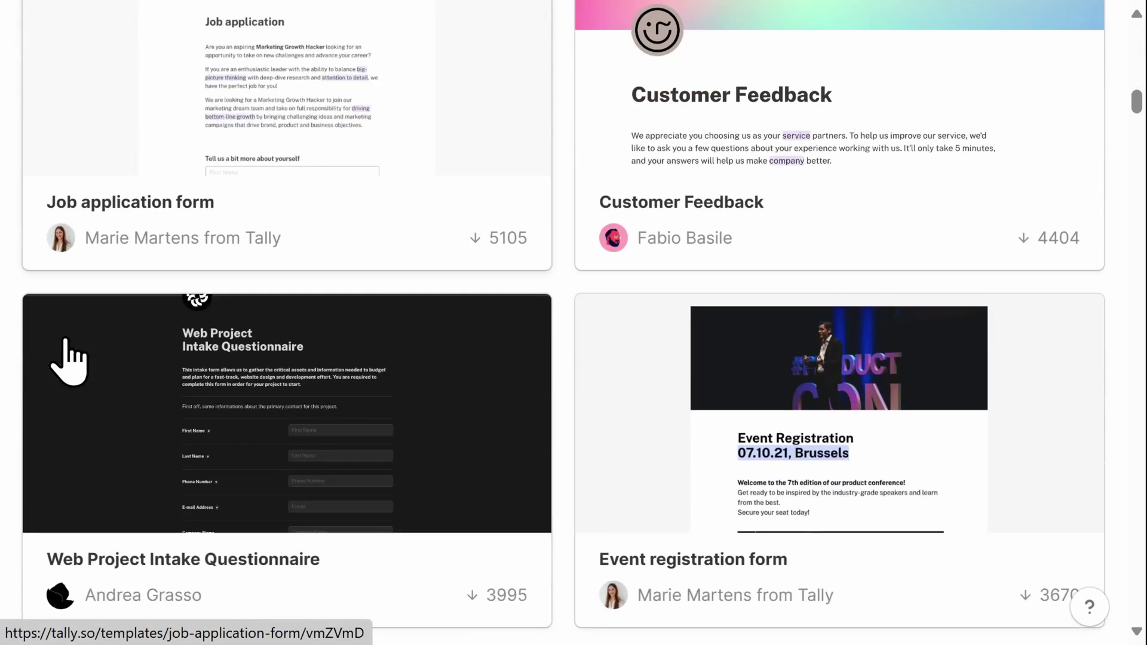
{"action": "scroll", "coordinate": [67, 361], "scroll_direction": "down", "scroll_amount": 5}
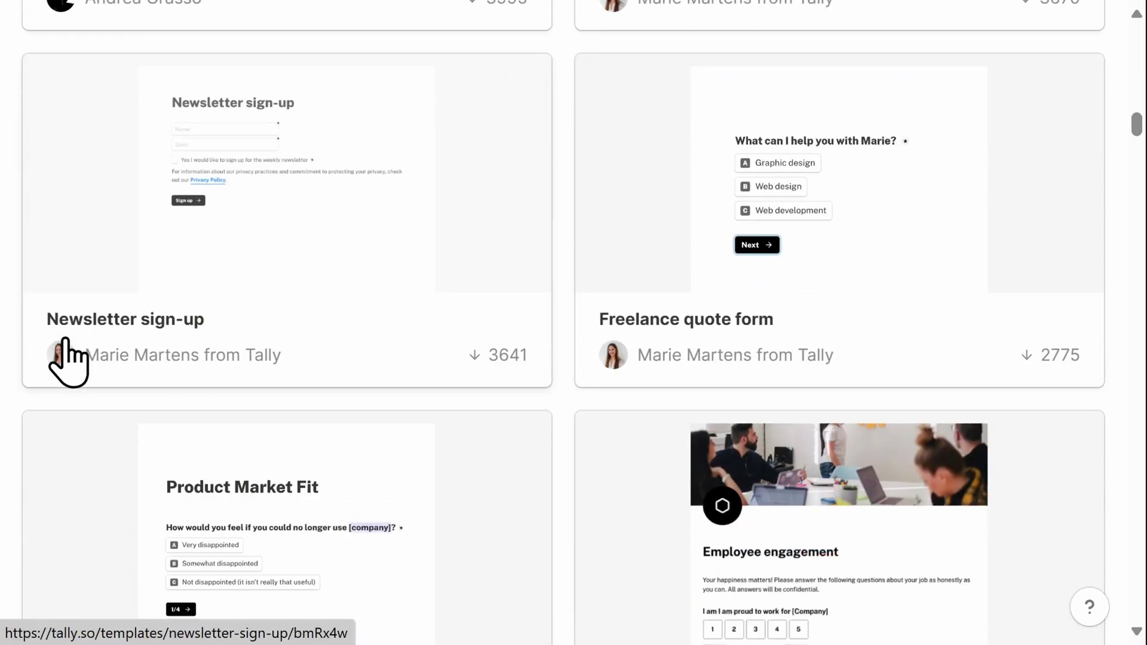
{"action": "scroll", "coordinate": [67, 361], "scroll_direction": "up", "scroll_amount": 20}
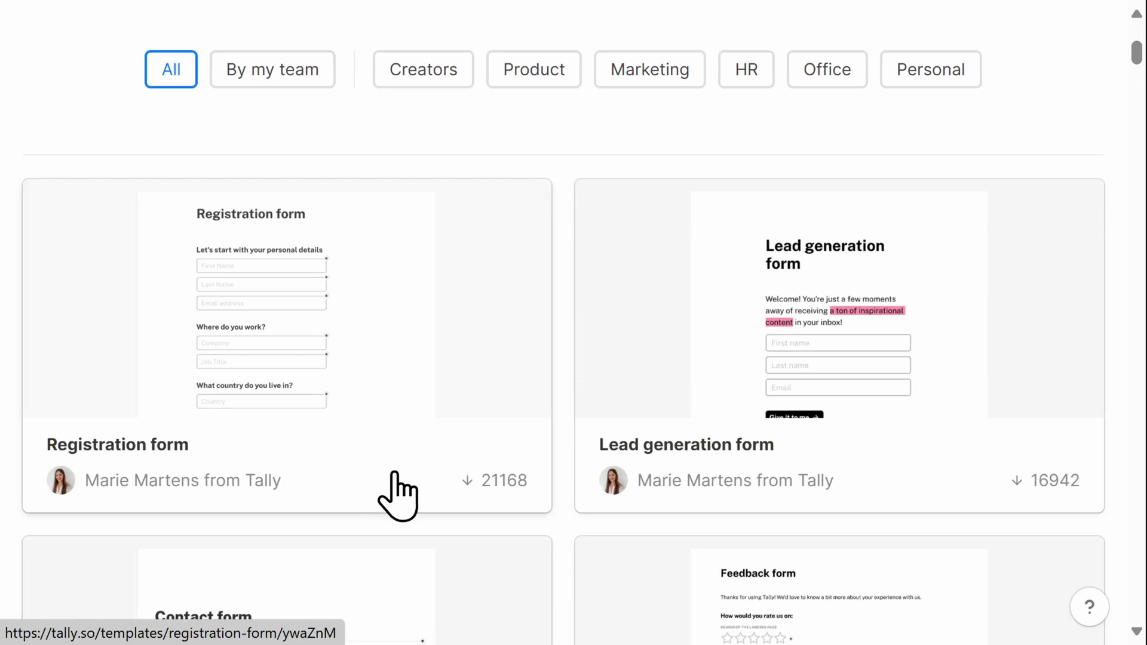
{"action": "left_click", "coordinate": [394, 473]}
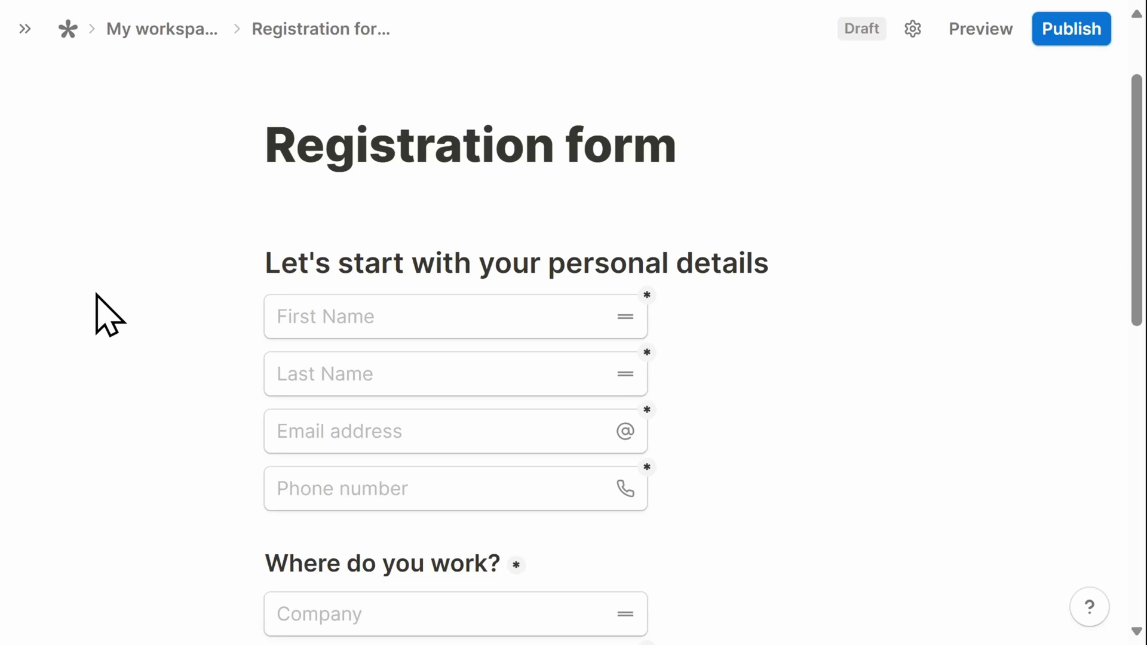
Move the Phone number field onto the Email address row, just before it
{"action": "mouse_move", "coordinate": [161, 372]}
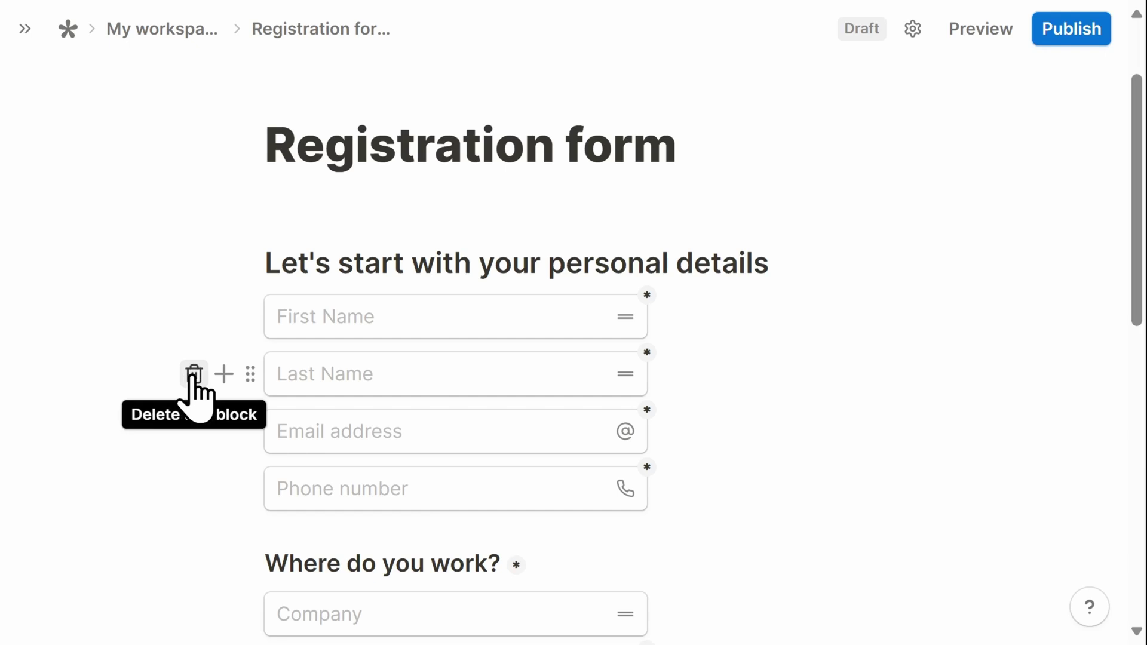
{"action": "left_click", "coordinate": [254, 439]}
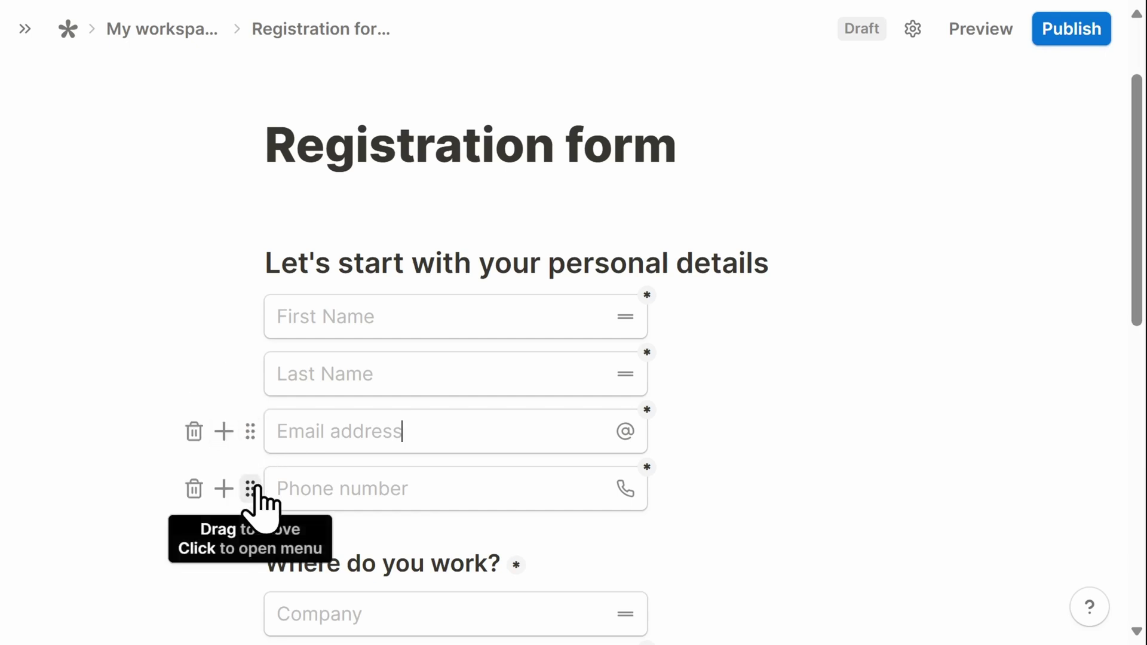
{"action": "left_click_drag", "start_coordinate": [251, 488], "coordinate": [257, 434]}
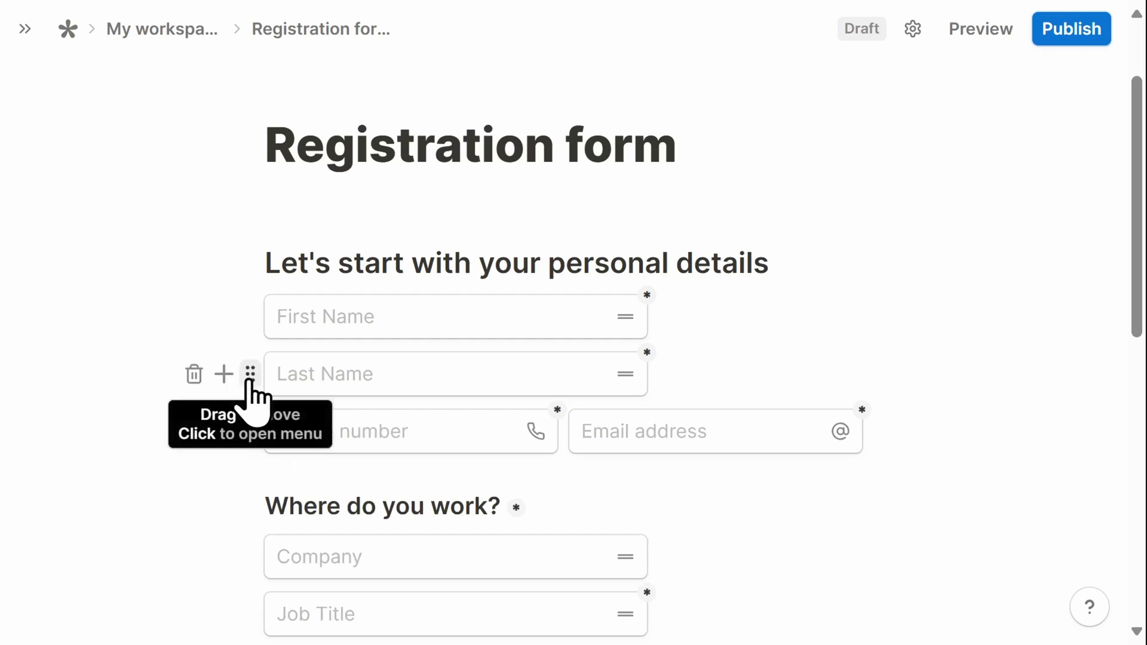
Open and close the Last Name block's menu
{"action": "left_click", "coordinate": [251, 374]}
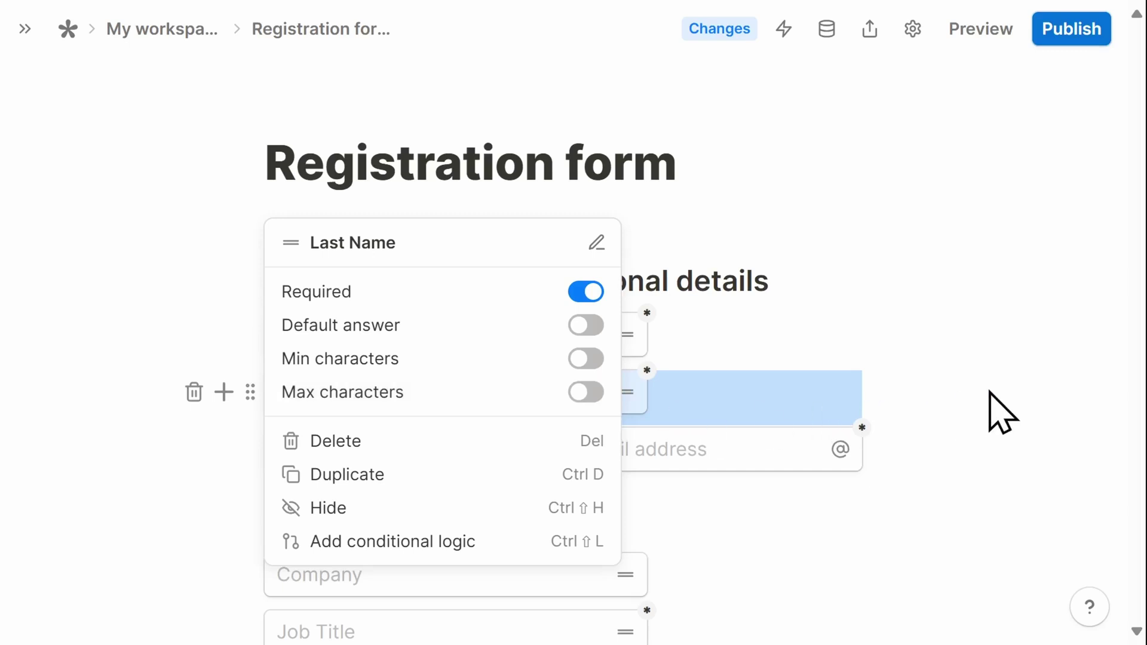
{"action": "left_click", "coordinate": [1002, 412]}
{"action": "scroll", "coordinate": [1003, 412], "scroll_direction": "down", "scroll_amount": 2}
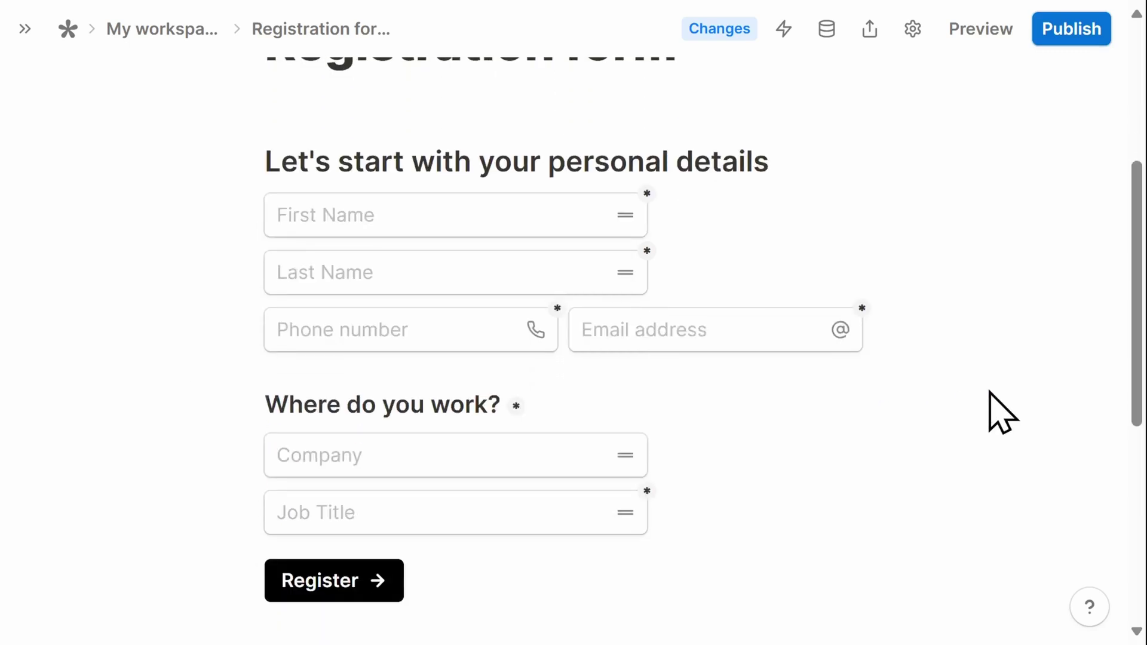
{"action": "scroll", "coordinate": [1002, 412], "scroll_direction": "down", "scroll_amount": 2}
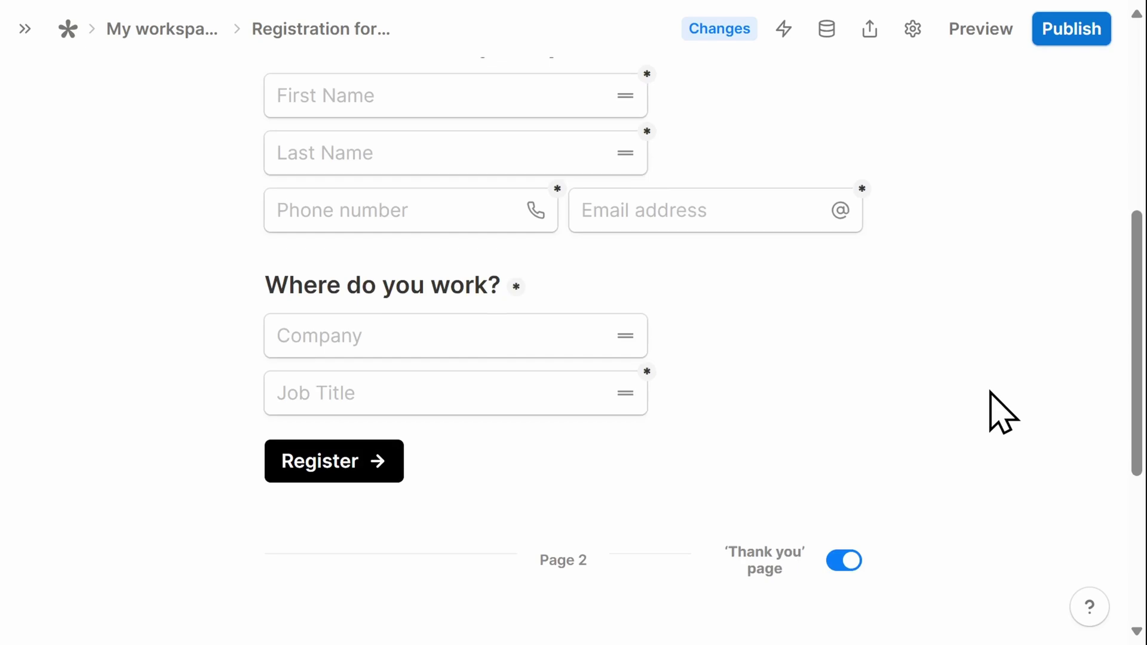
{"action": "mouse_move", "coordinate": [625, 397]}
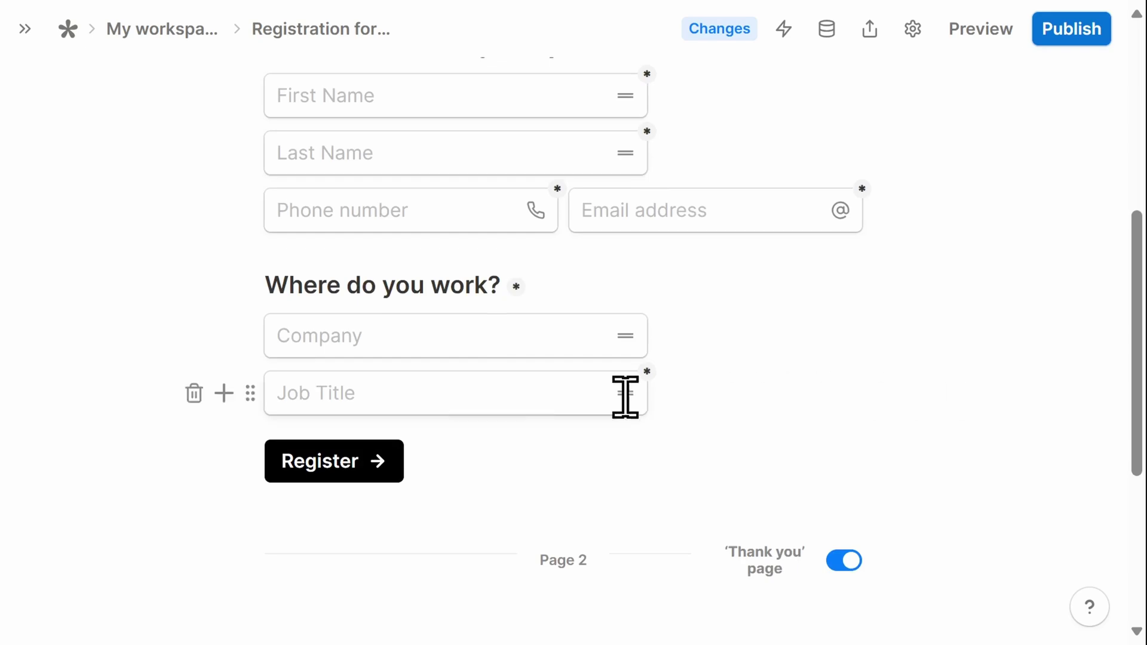
Insert a Dropdown question block below Job Title
{"action": "left_click", "coordinate": [224, 393]}
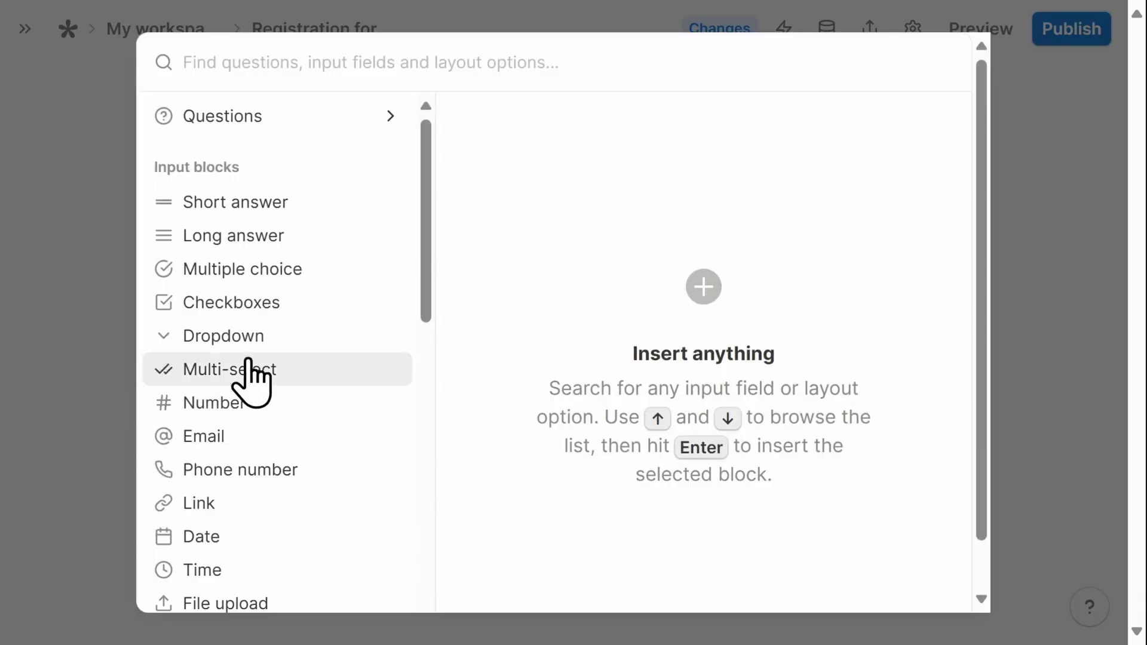
{"action": "mouse_move", "coordinate": [432, 169]}
{"action": "left_mouse_down"}
{"action": "mouse_move", "coordinate": [428, 489]}
{"action": "mouse_move", "coordinate": [430, 147]}
{"action": "left_mouse_up"}
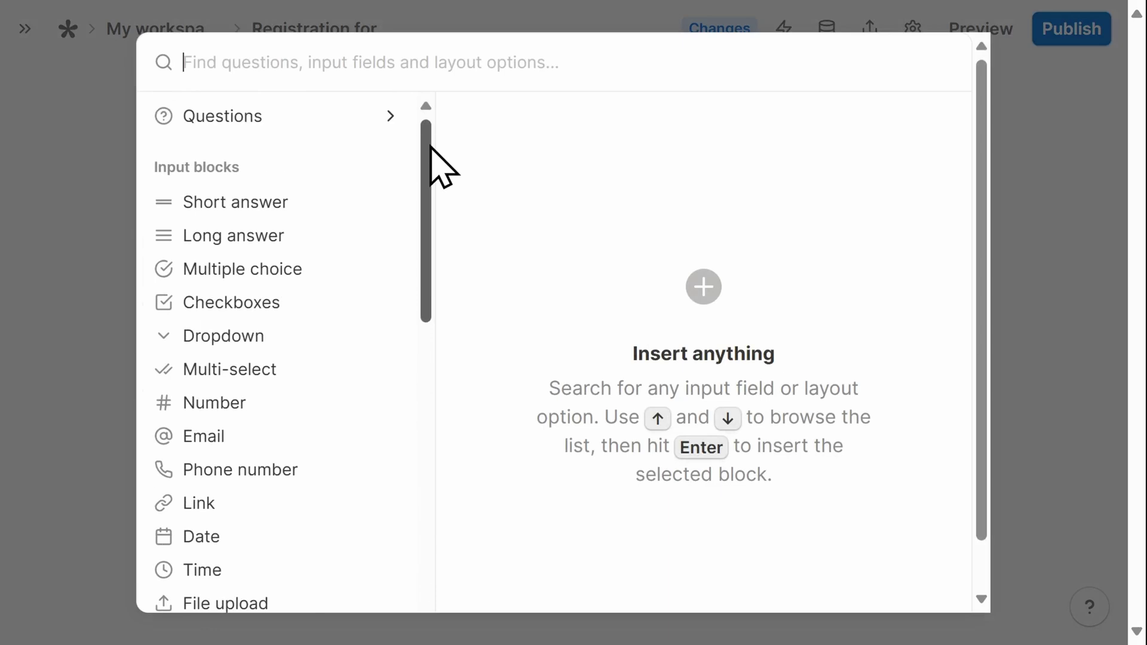
{"action": "left_click", "coordinate": [357, 126]}
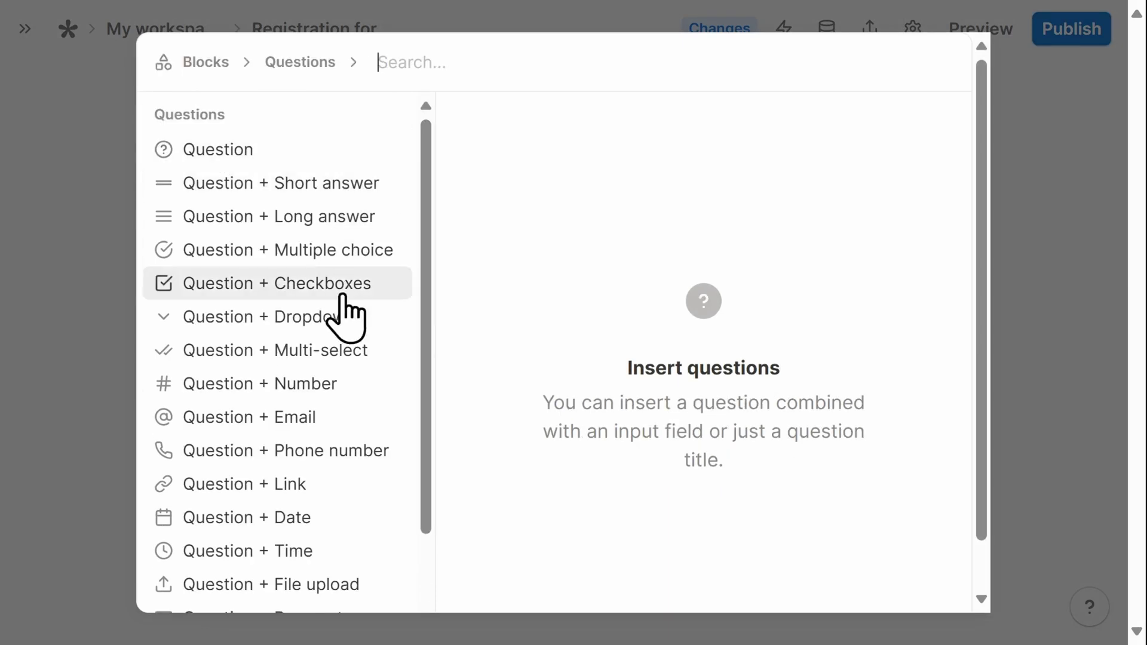
{"action": "mouse_move", "coordinate": [337, 317]}
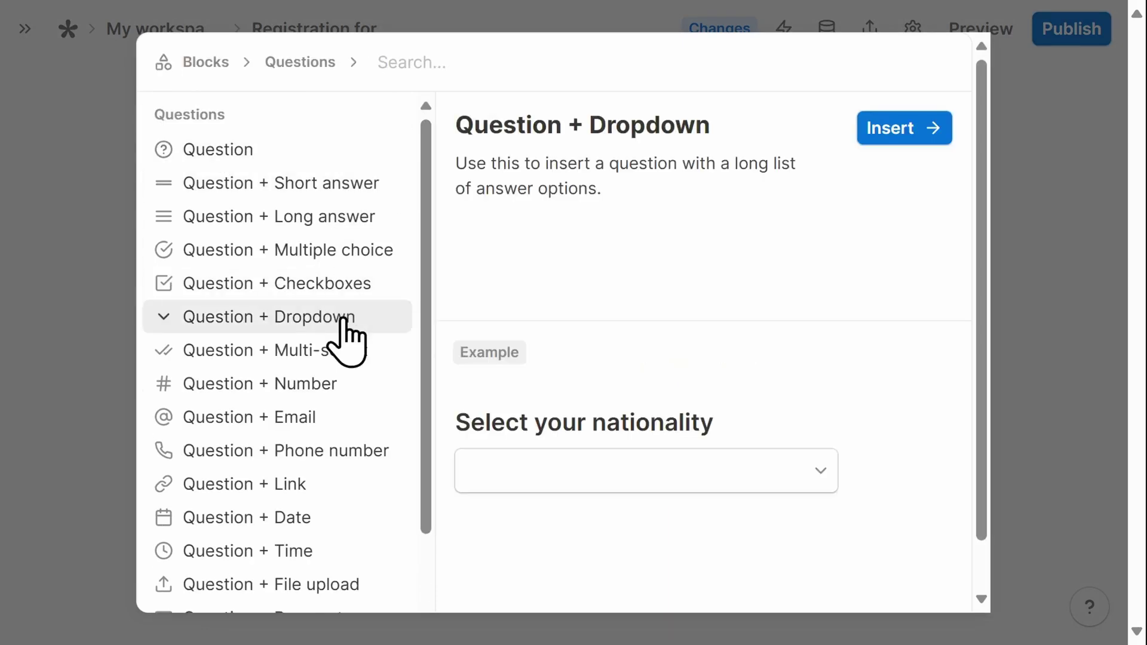
{"action": "left_click", "coordinate": [874, 157]}
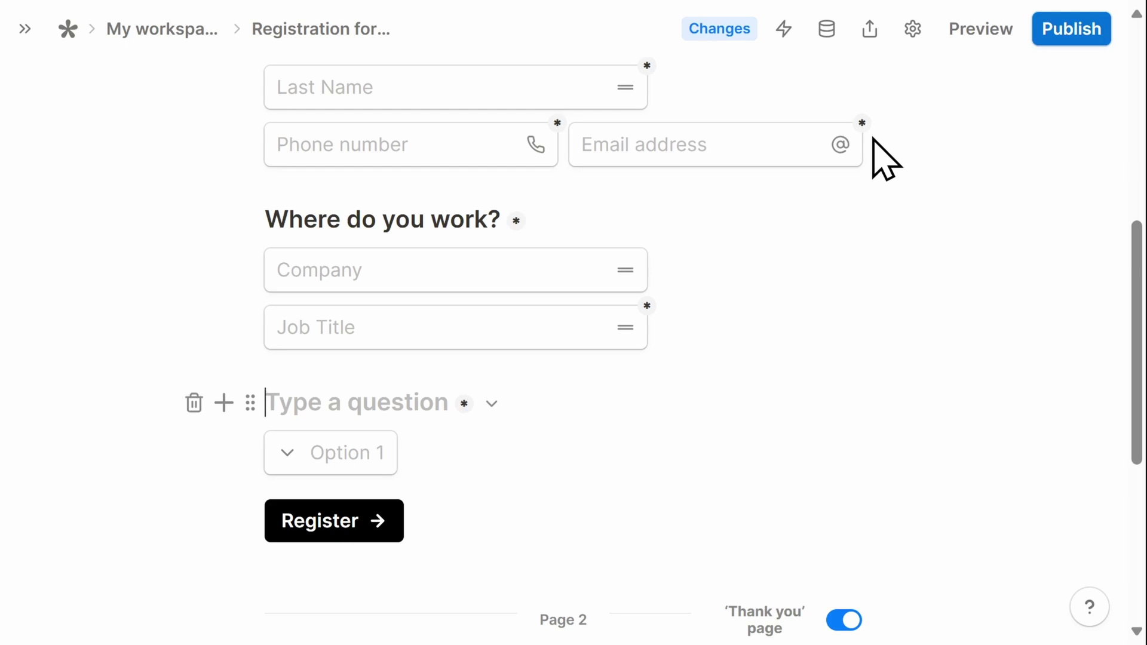
Title the dropdown 'Do you need a hotel room?' with options Yes and No
{"action": "type", "text": "Do you need a hotel room?"}
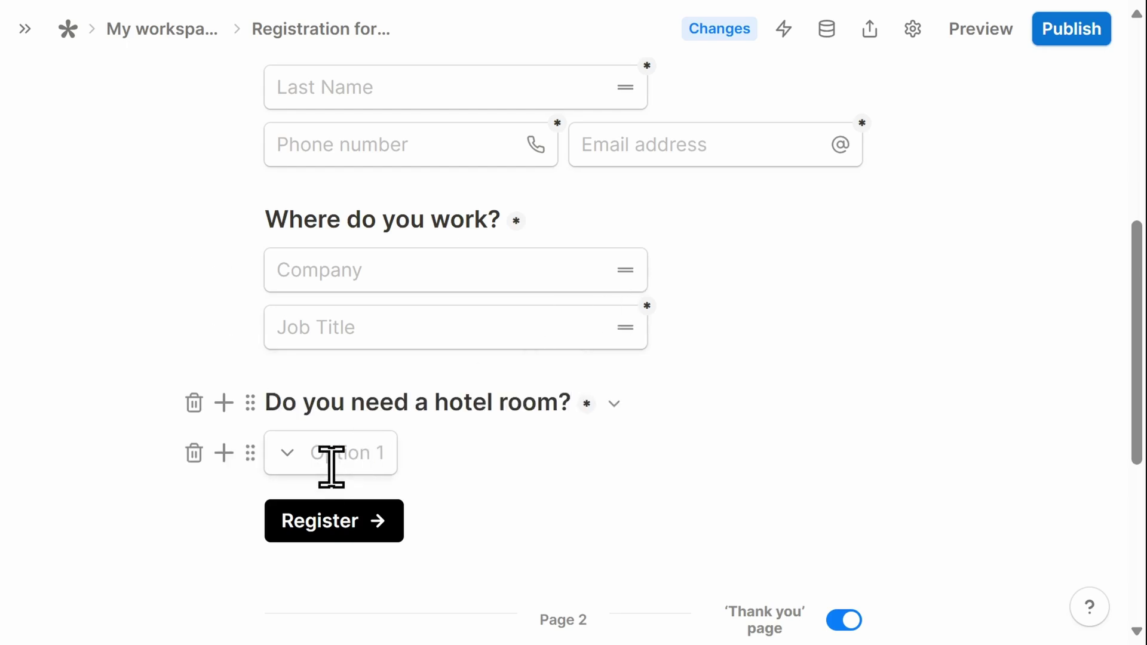
{"action": "left_click", "coordinate": [331, 463]}
{"action": "type", "text": "Yes"}
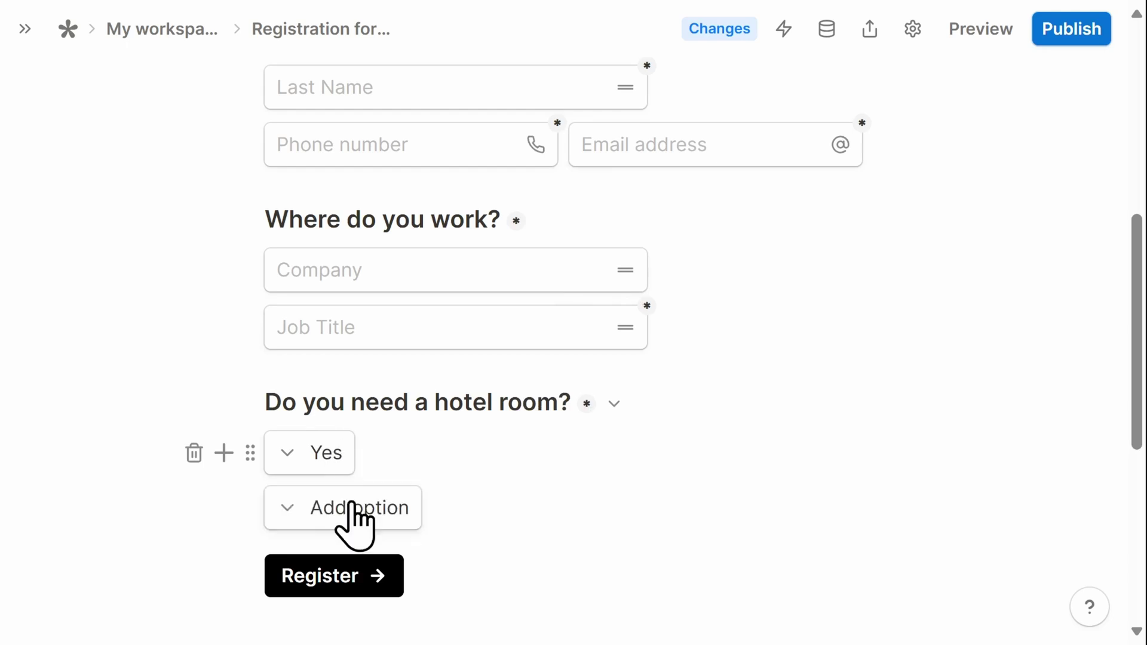
{"action": "left_click", "coordinate": [344, 503]}
{"action": "type", "text": "No"}
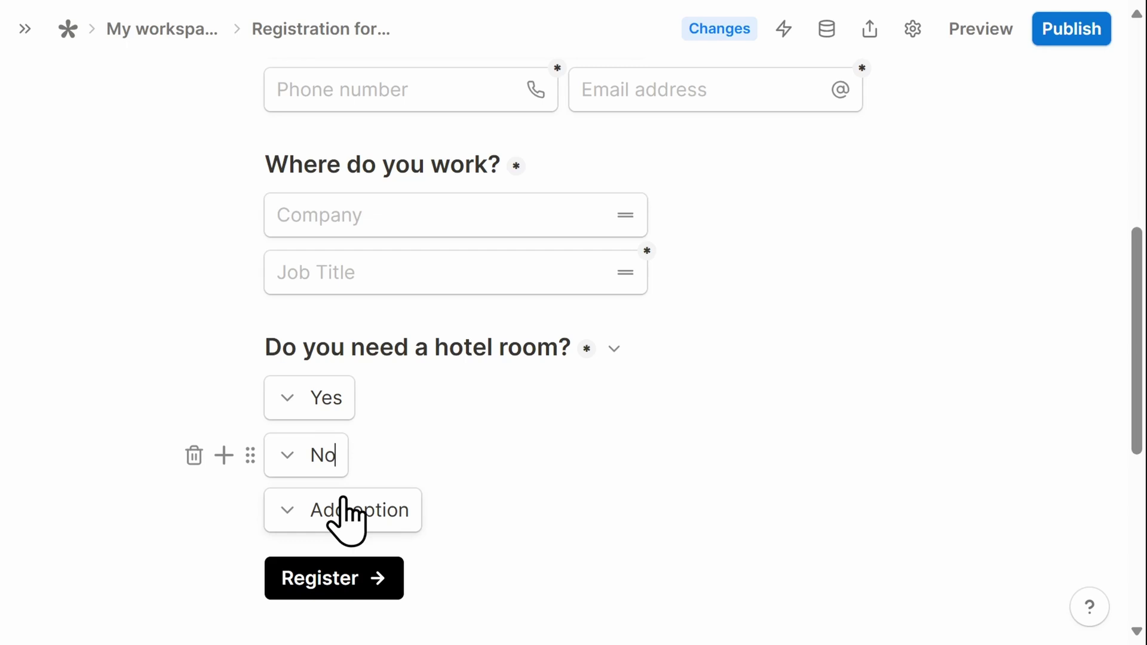
Insert a Date question titled 'What are your desired dates of stay?'
{"action": "left_click", "coordinate": [223, 455]}
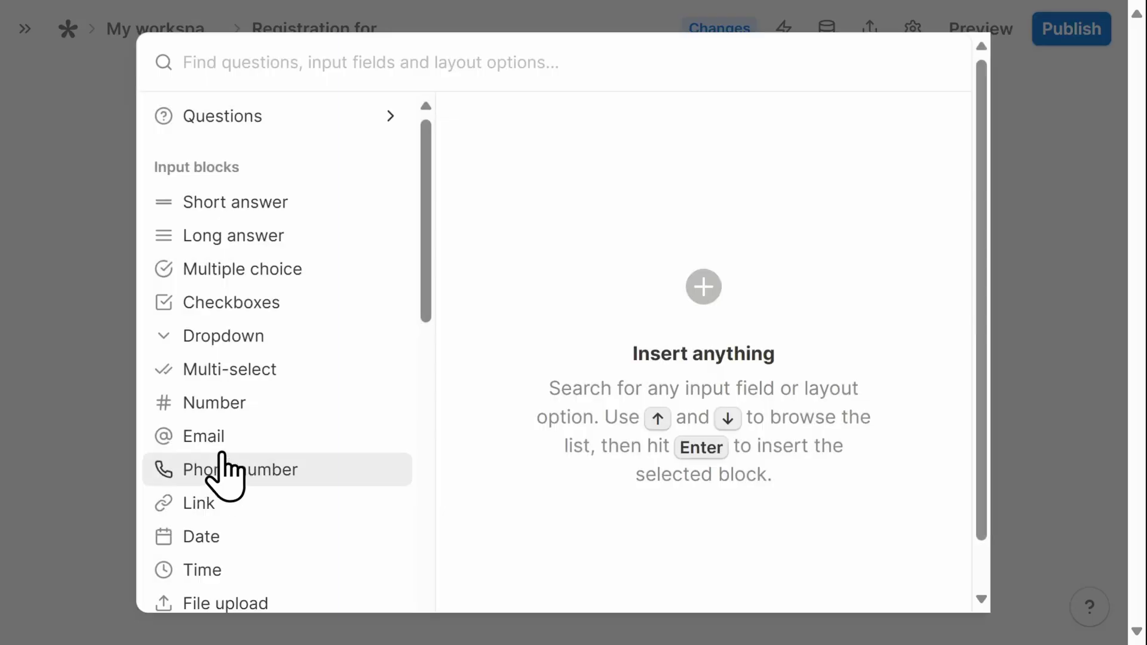
{"action": "left_click", "coordinate": [242, 127]}
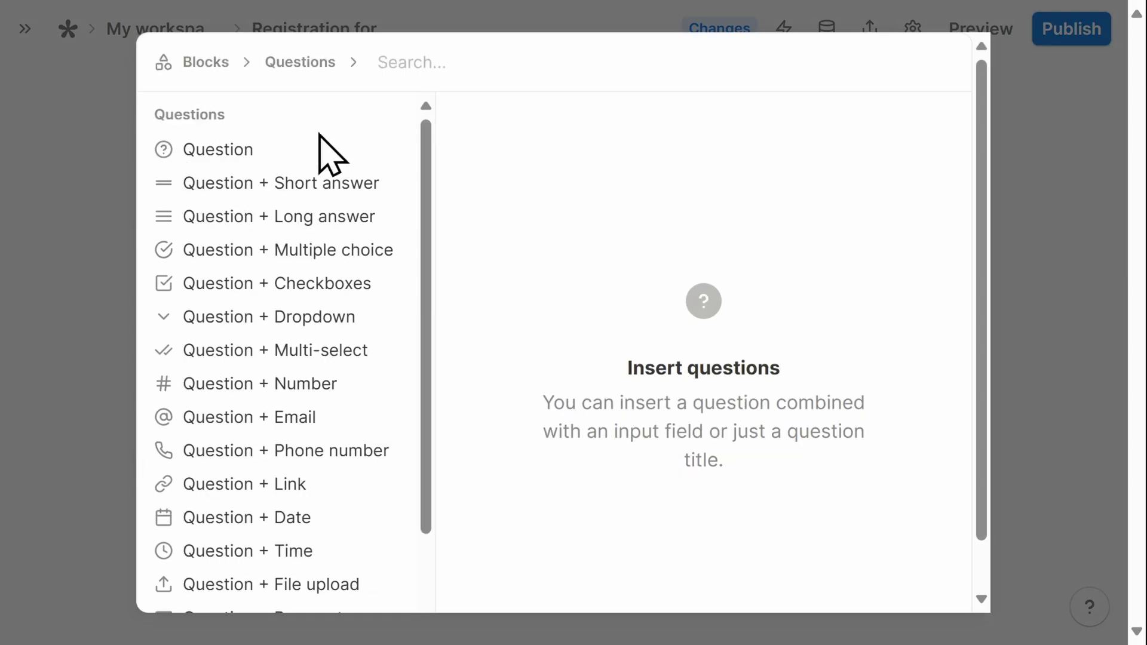
{"action": "left_click", "coordinate": [305, 530]}
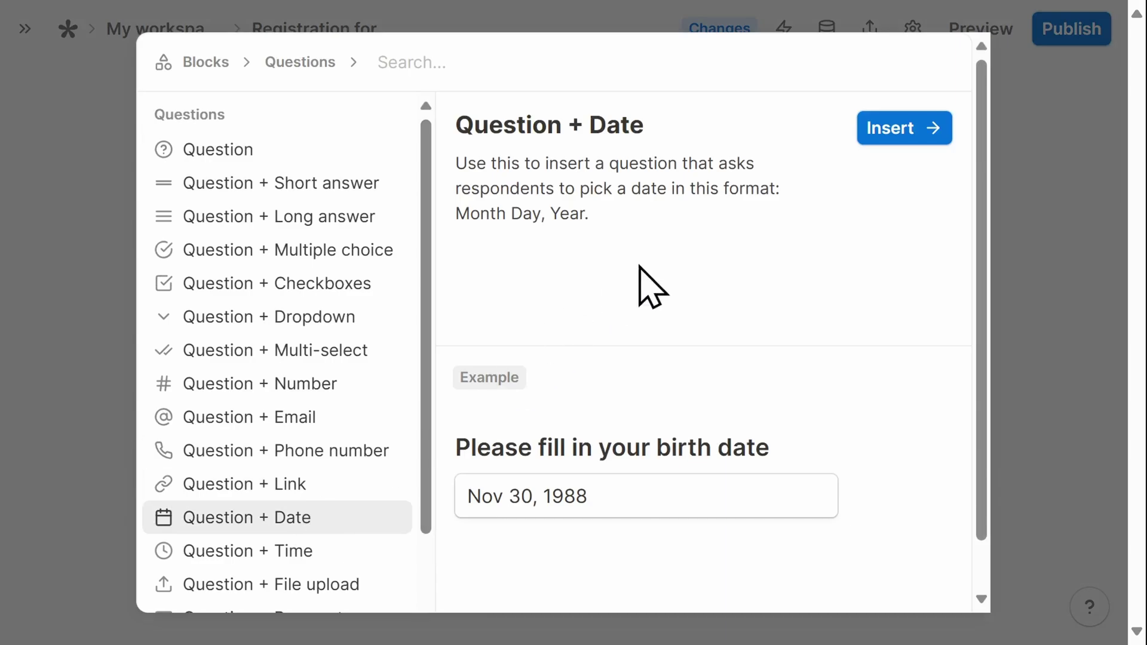
{"action": "left_click", "coordinate": [871, 129]}
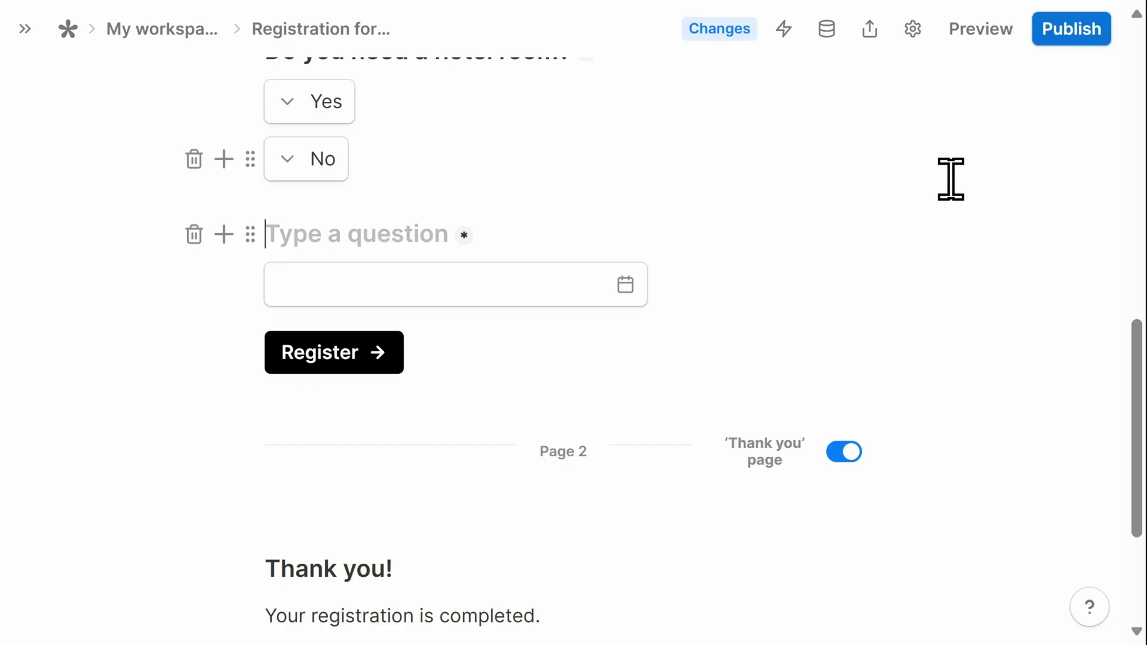
{"action": "type", "text": "What are your desired dates of stay?"}
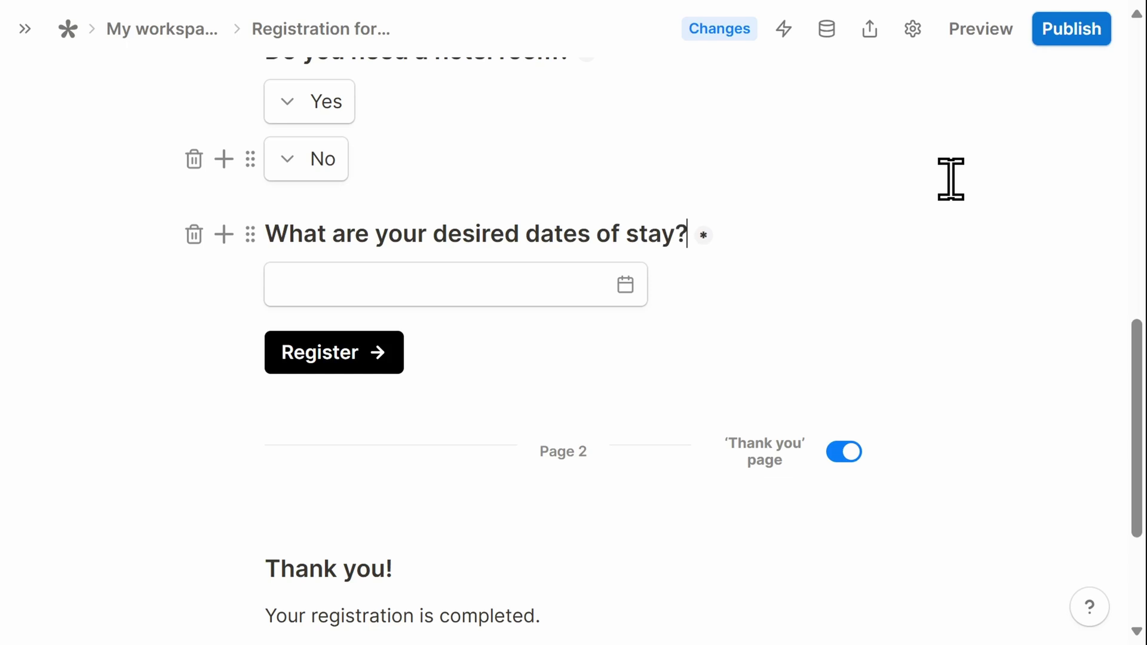
Add a second date field beside the first, with placeholders Arrival and Departure
{"action": "left_click", "coordinate": [223, 287]}
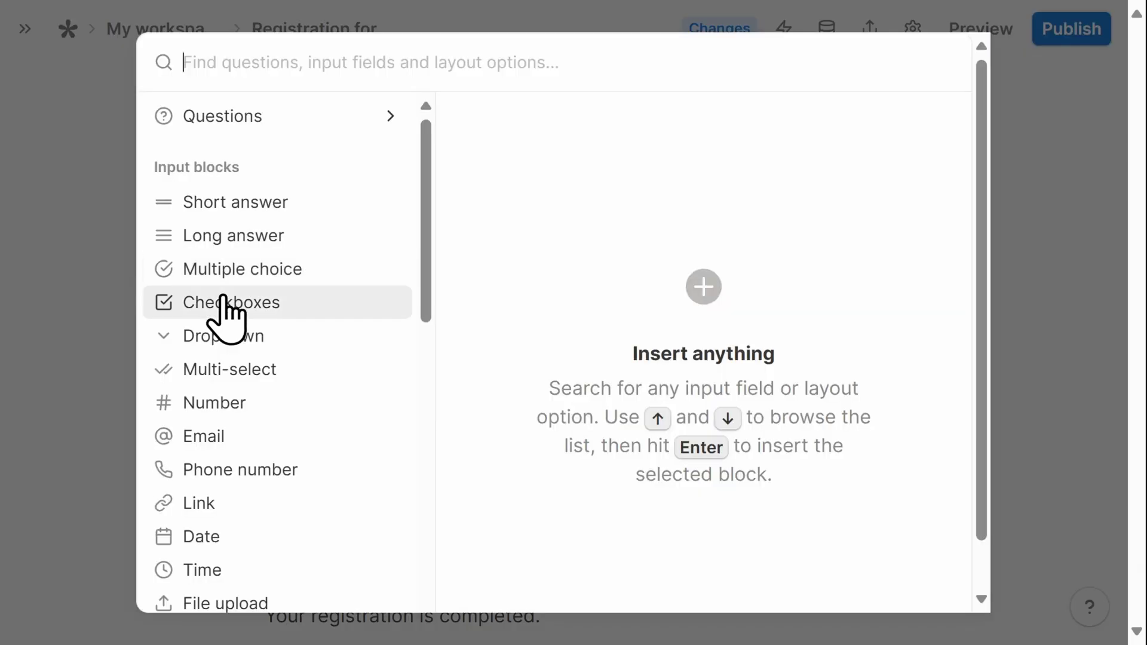
{"action": "left_click", "coordinate": [275, 537]}
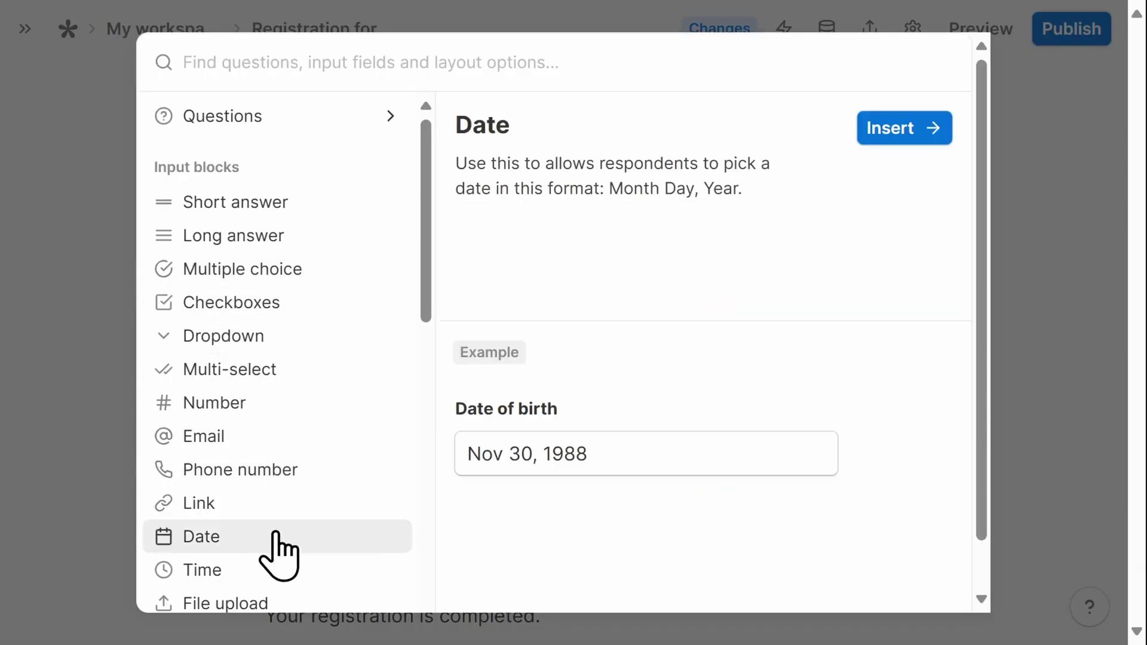
{"action": "left_click", "coordinate": [901, 127]}
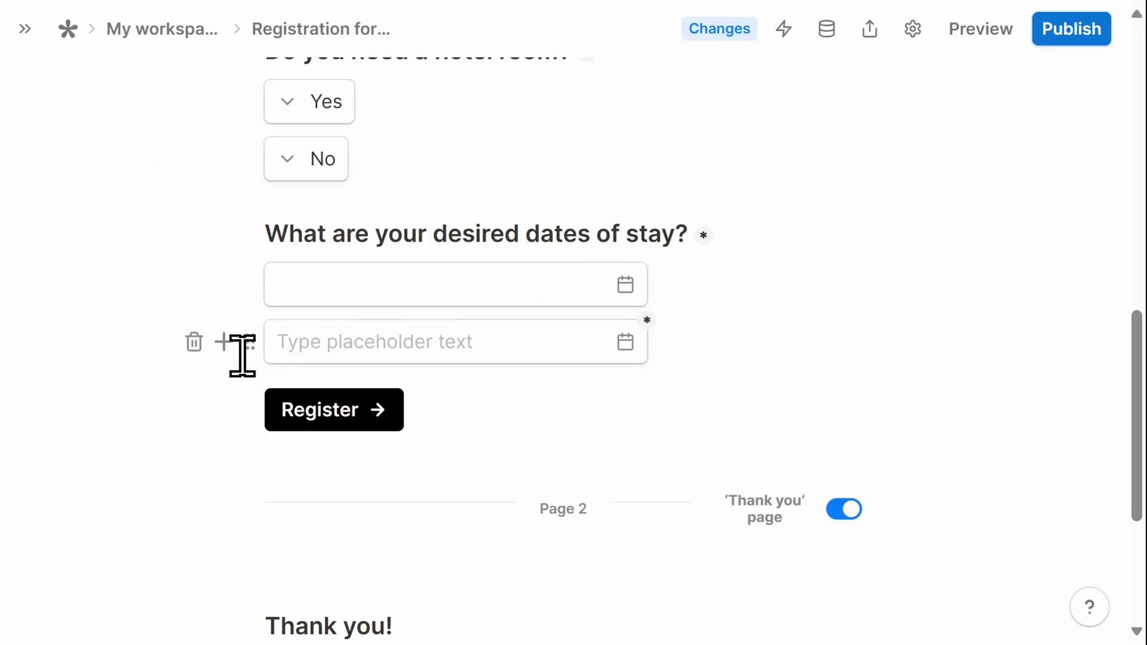
{"action": "left_click_drag", "start_coordinate": [242, 353], "coordinate": [253, 288]}
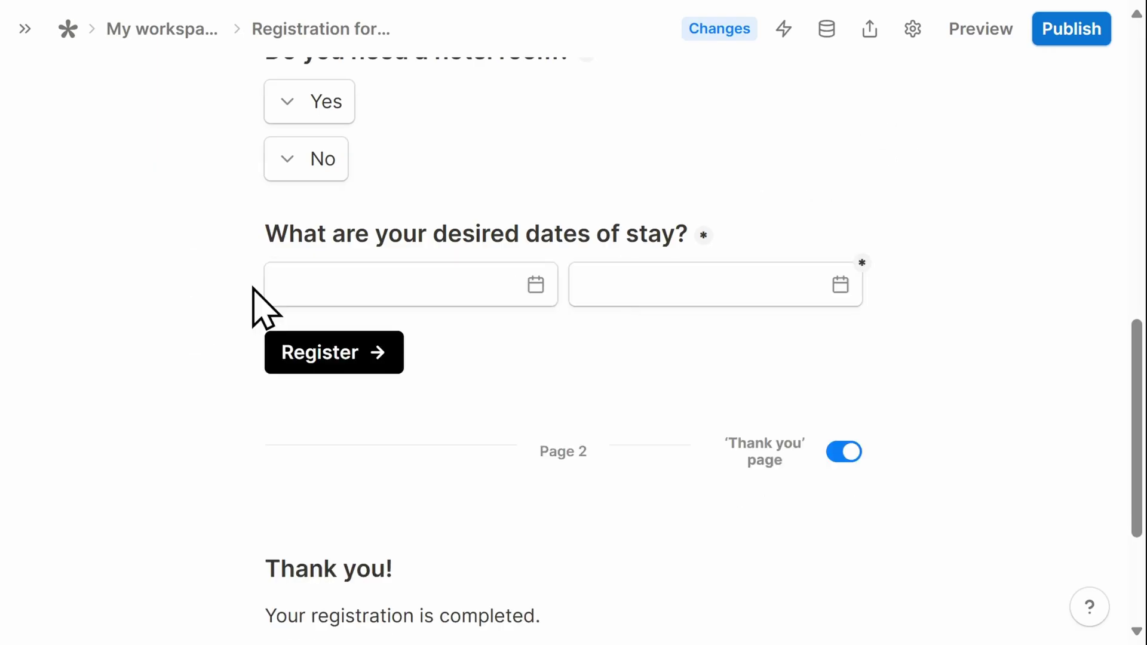
{"action": "left_click", "coordinate": [313, 281]}
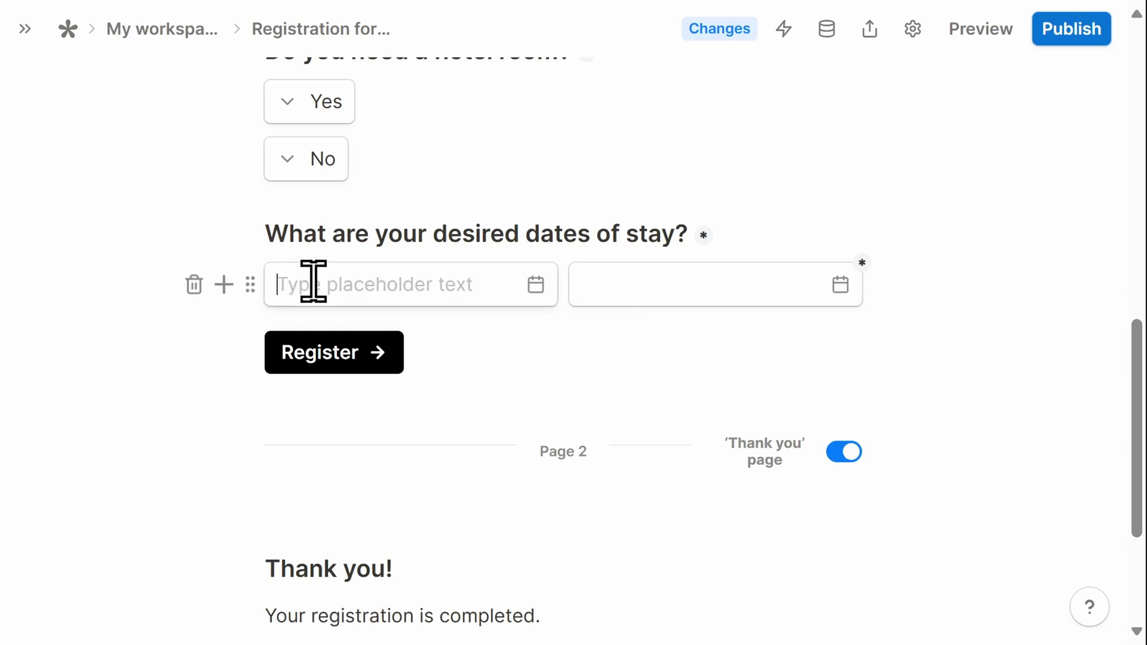
{"action": "type", "text": "Arrival"}
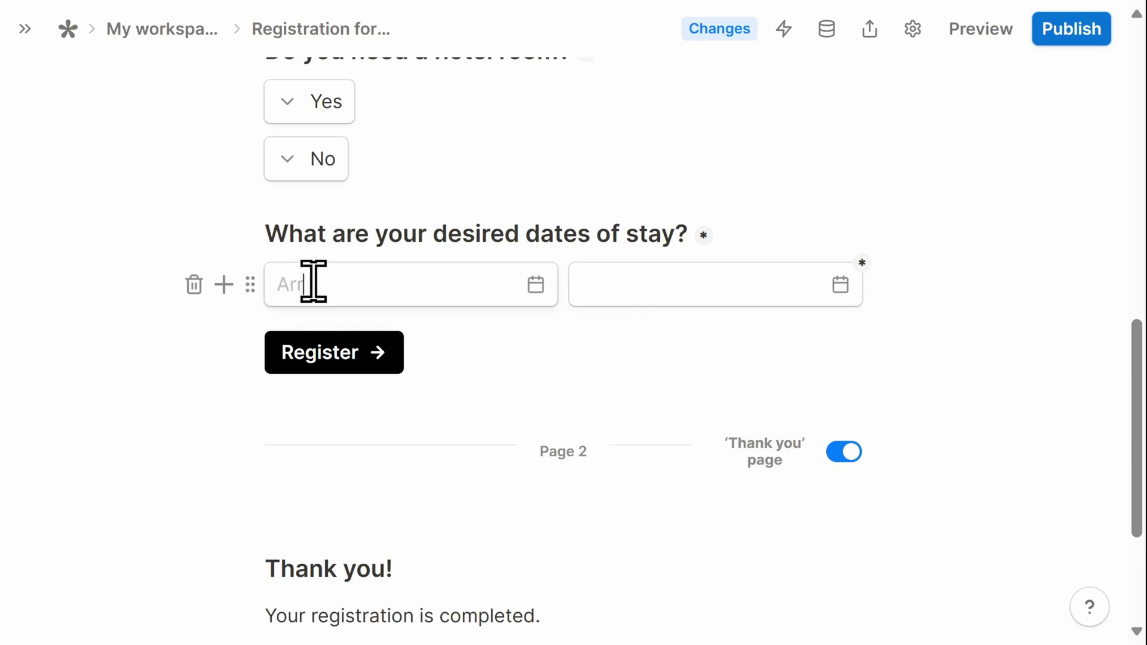
{"action": "left_click", "coordinate": [724, 297]}
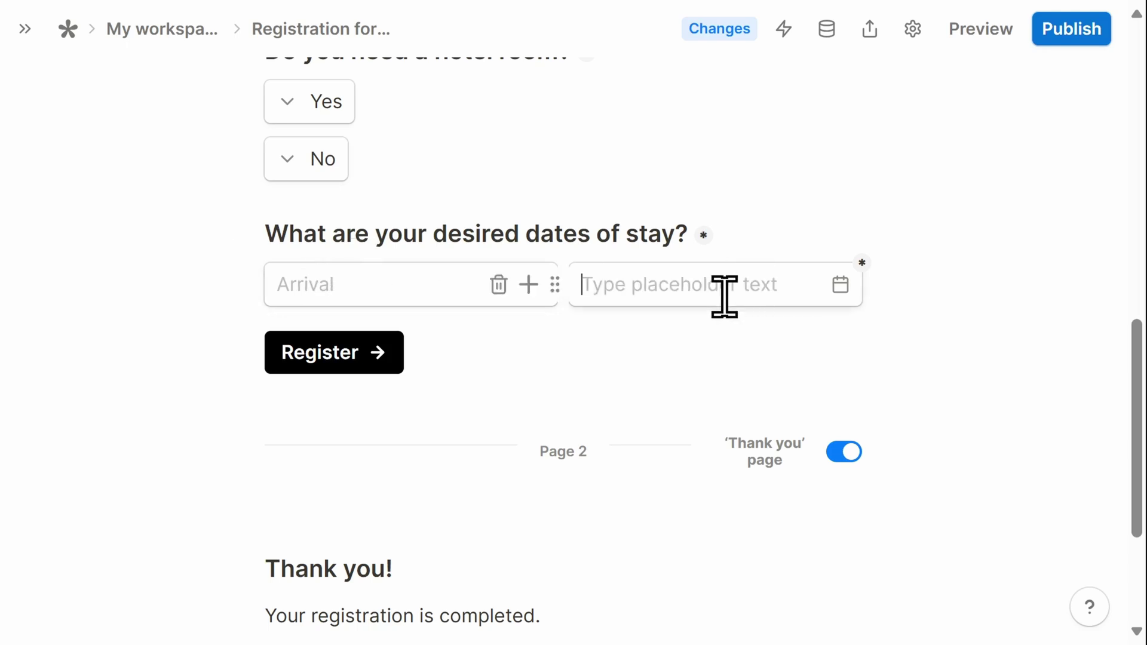
{"action": "type", "text": "Departure"}
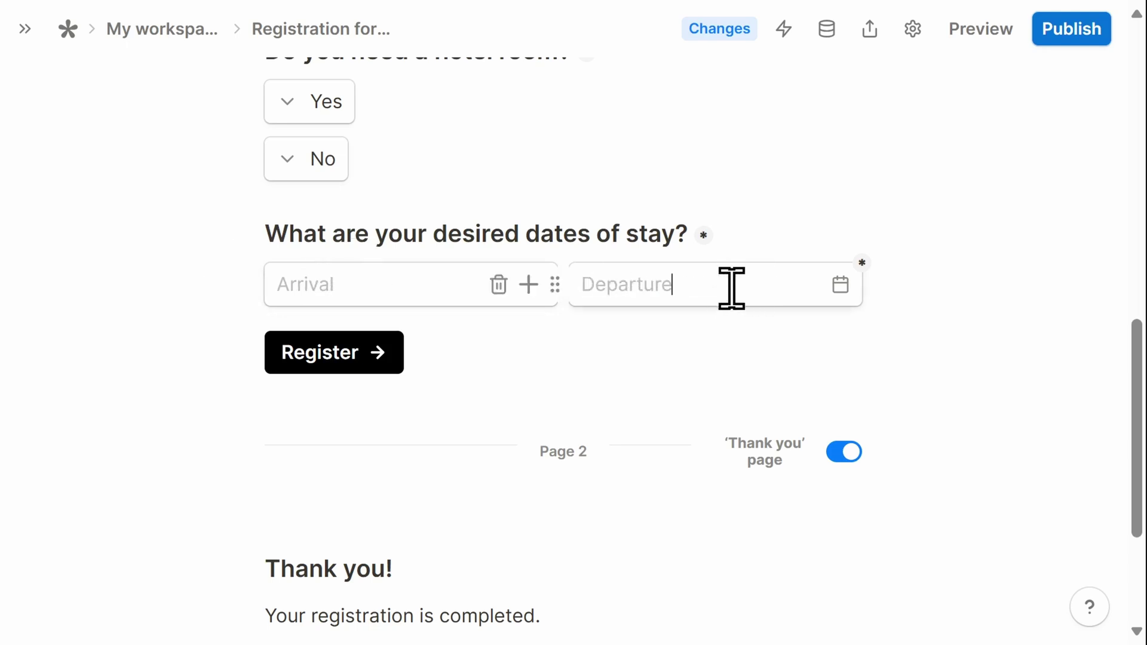
{"action": "left_click", "coordinate": [941, 294]}
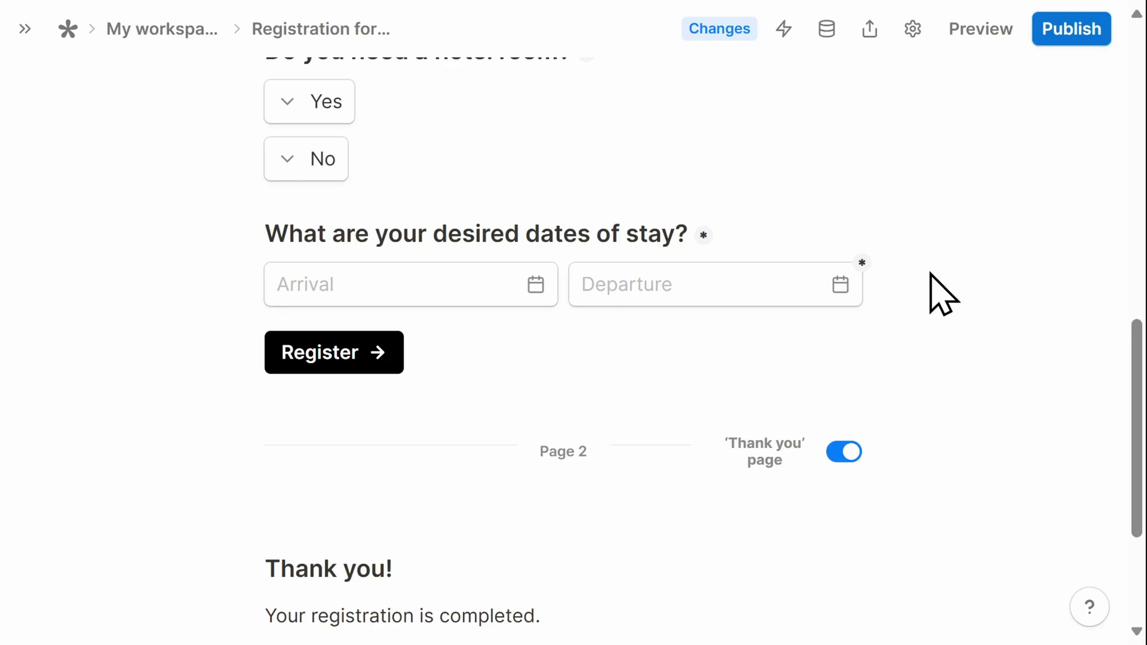
Add conditional logic to the hotel room question
{"action": "scroll", "coordinate": [938, 286], "scroll_direction": "up", "scroll_amount": 2}
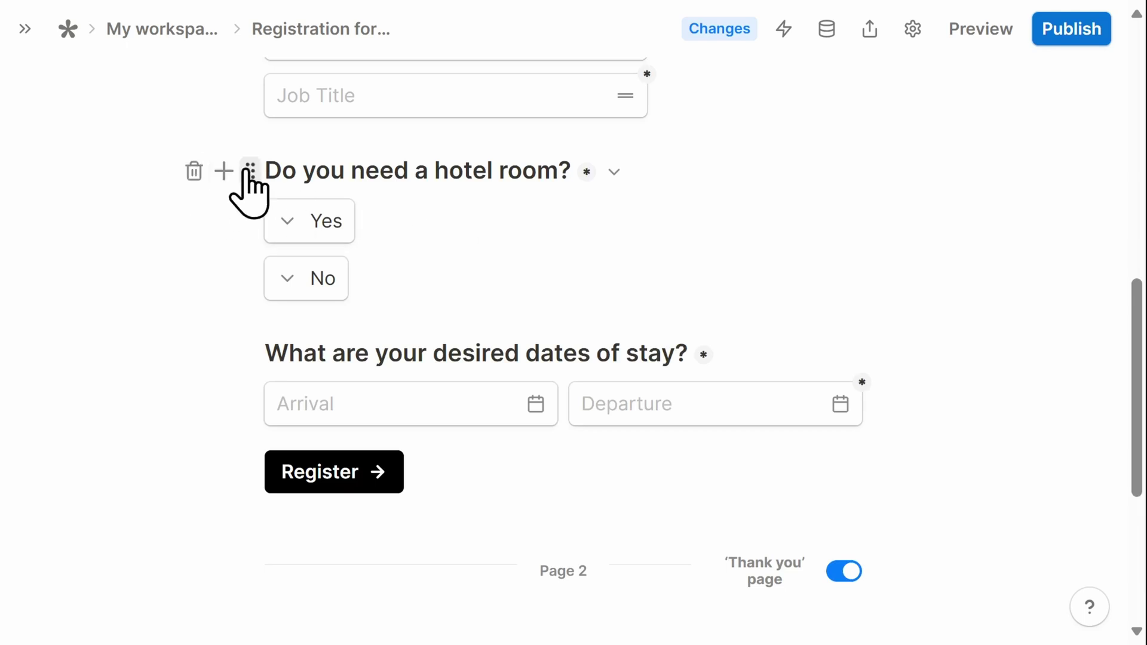
{"action": "left_click", "coordinate": [249, 171]}
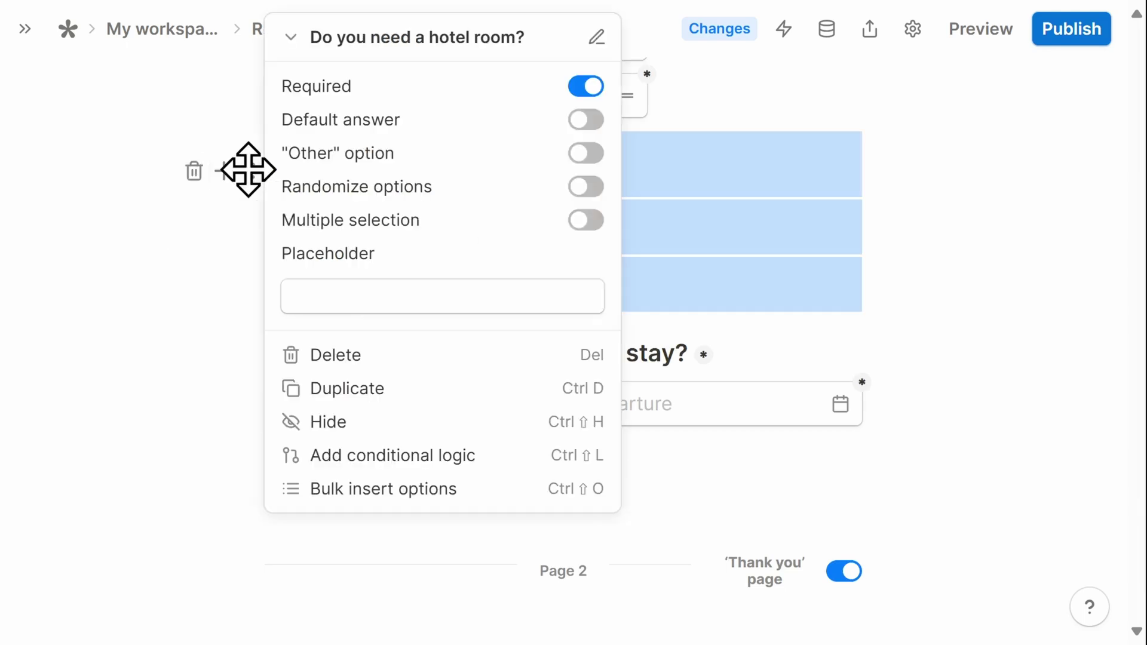
{"action": "left_click", "coordinate": [382, 457]}
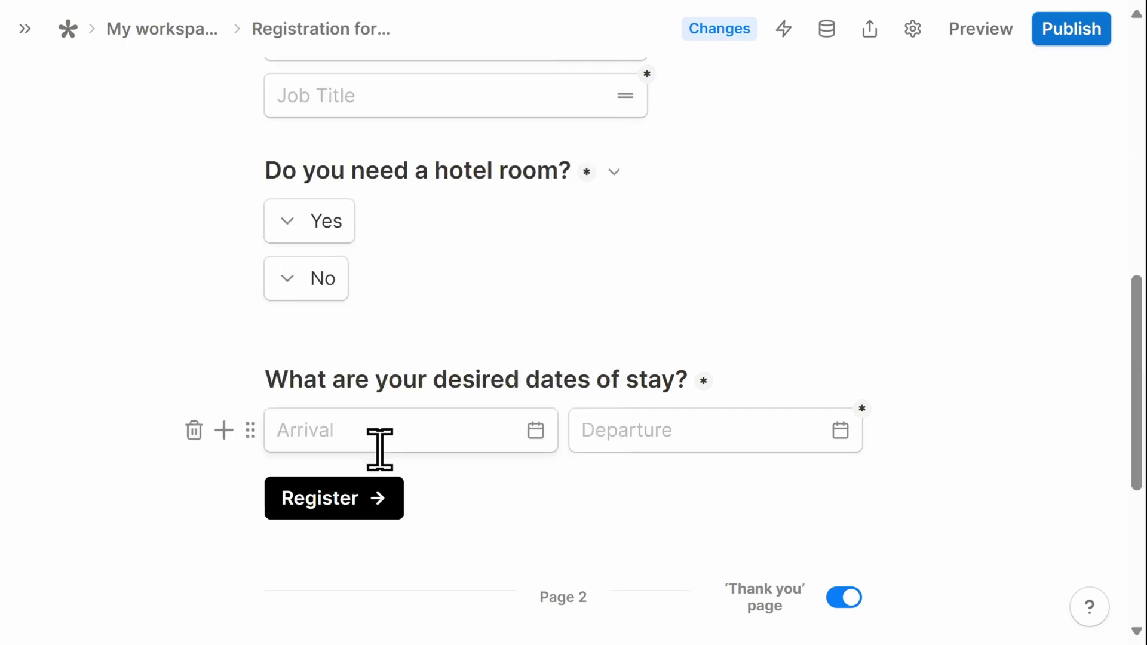
{"action": "scroll", "coordinate": [535, 329], "scroll_direction": "down", "scroll_amount": 4}
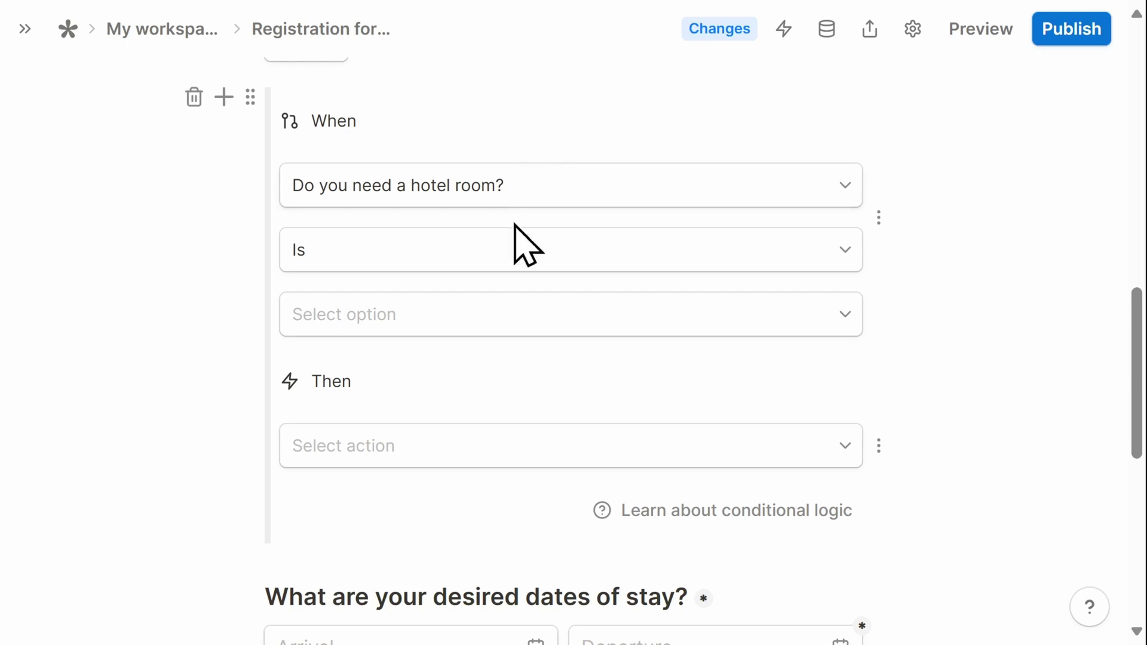
Set the condition to answer Is No, with the action Hide blocks
{"action": "left_click", "coordinate": [505, 314]}
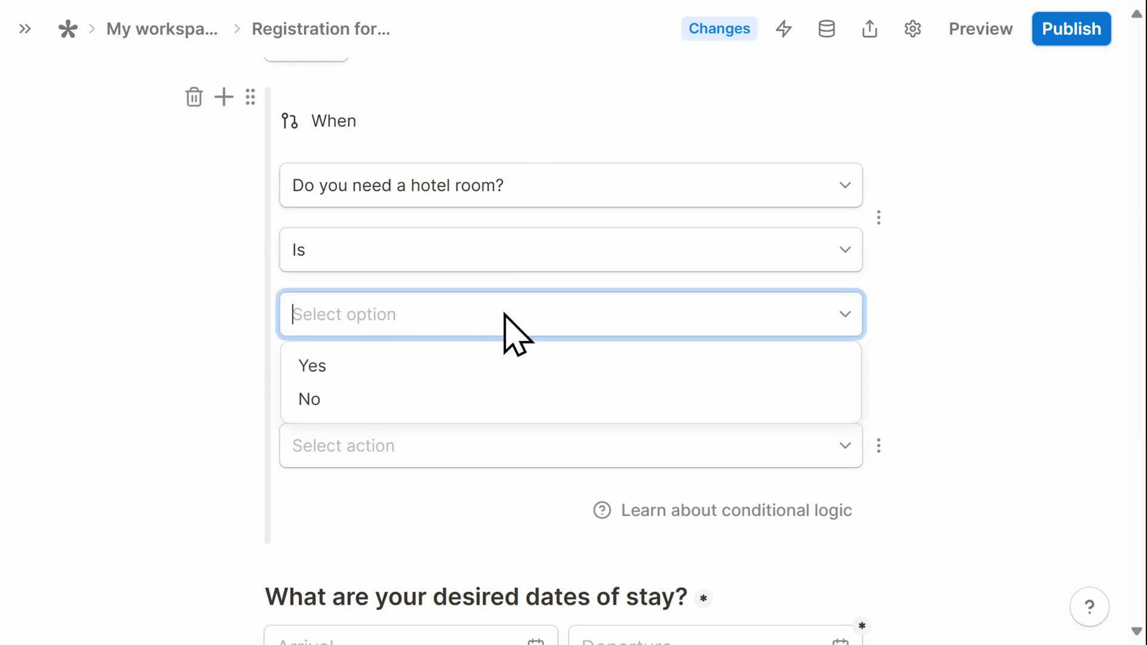
{"action": "left_click", "coordinate": [476, 397]}
{"action": "left_click", "coordinate": [478, 445]}
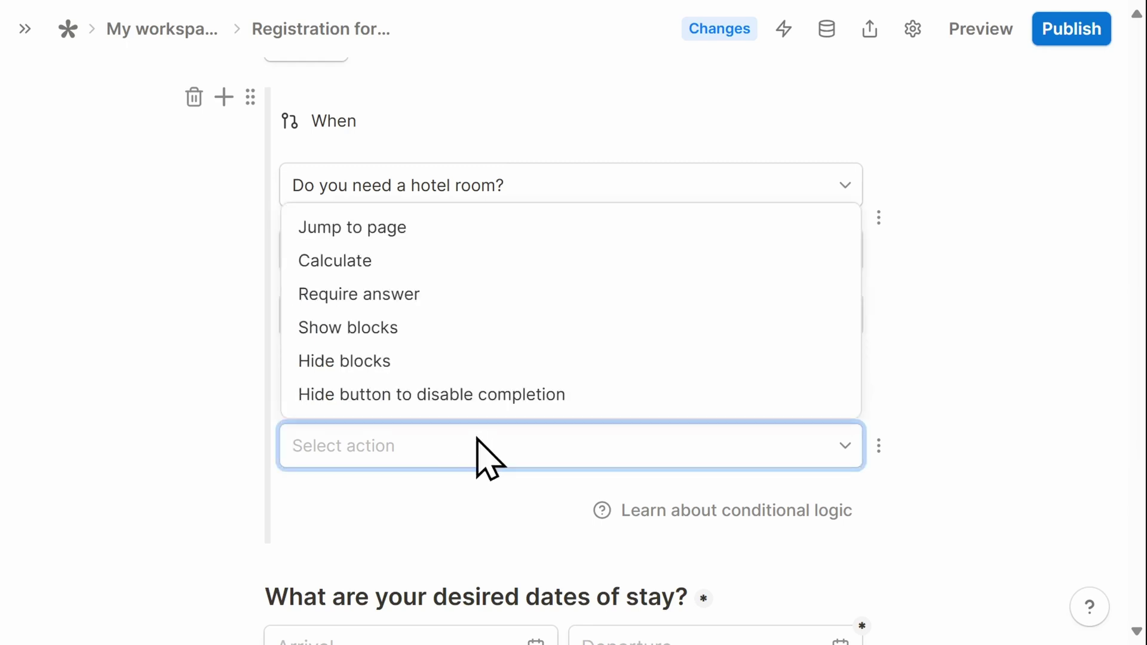
{"action": "left_click", "coordinate": [487, 358]}
Choose the dates-of-stay question, Arrival and Departure as the blocks to hide
{"action": "scroll", "coordinate": [494, 374], "scroll_direction": "down", "scroll_amount": 2}
{"action": "left_click", "coordinate": [500, 395]}
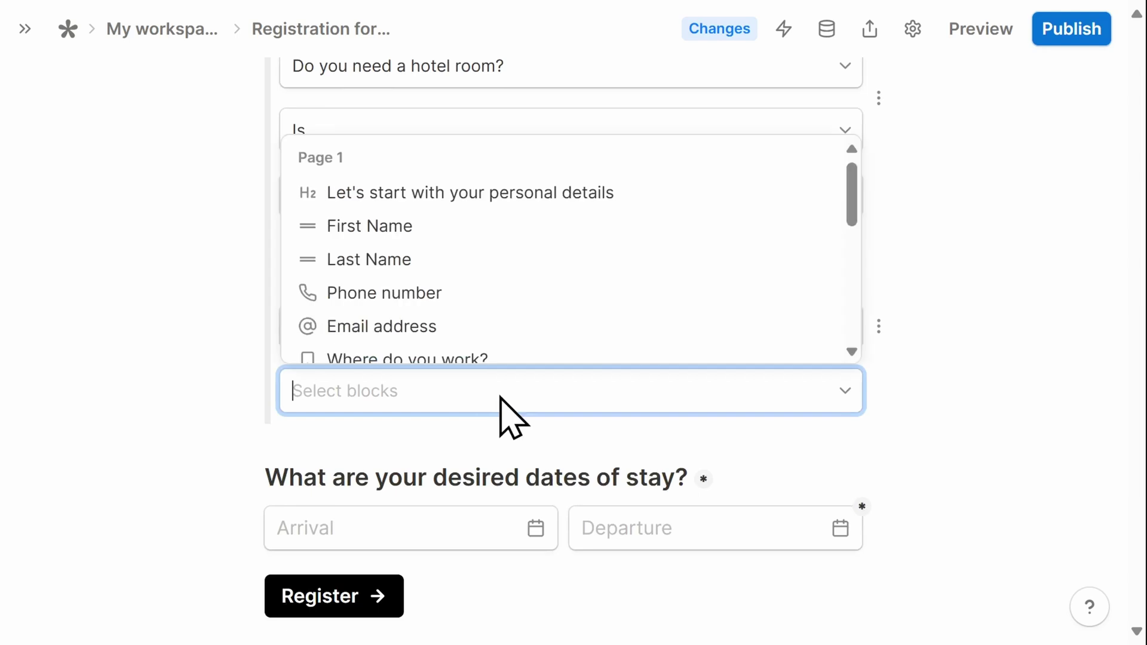
{"action": "scroll", "coordinate": [604, 264], "scroll_direction": "down", "scroll_amount": 5}
{"action": "scroll", "coordinate": [621, 286], "scroll_direction": "up", "scroll_amount": 2}
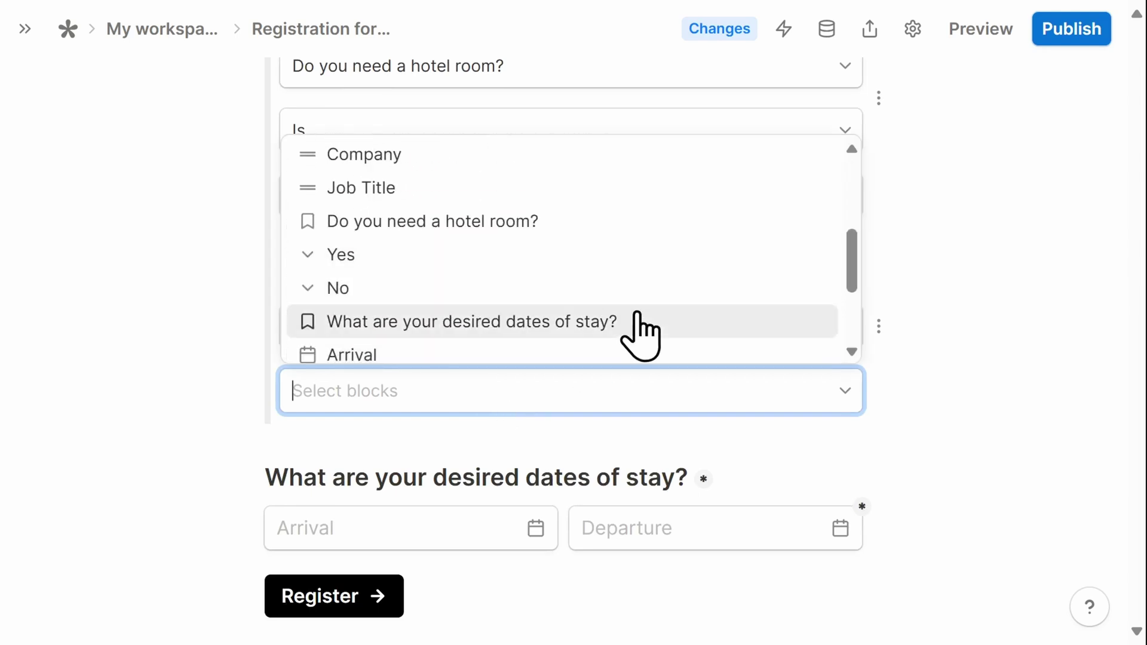
{"action": "left_click", "coordinate": [638, 332]}
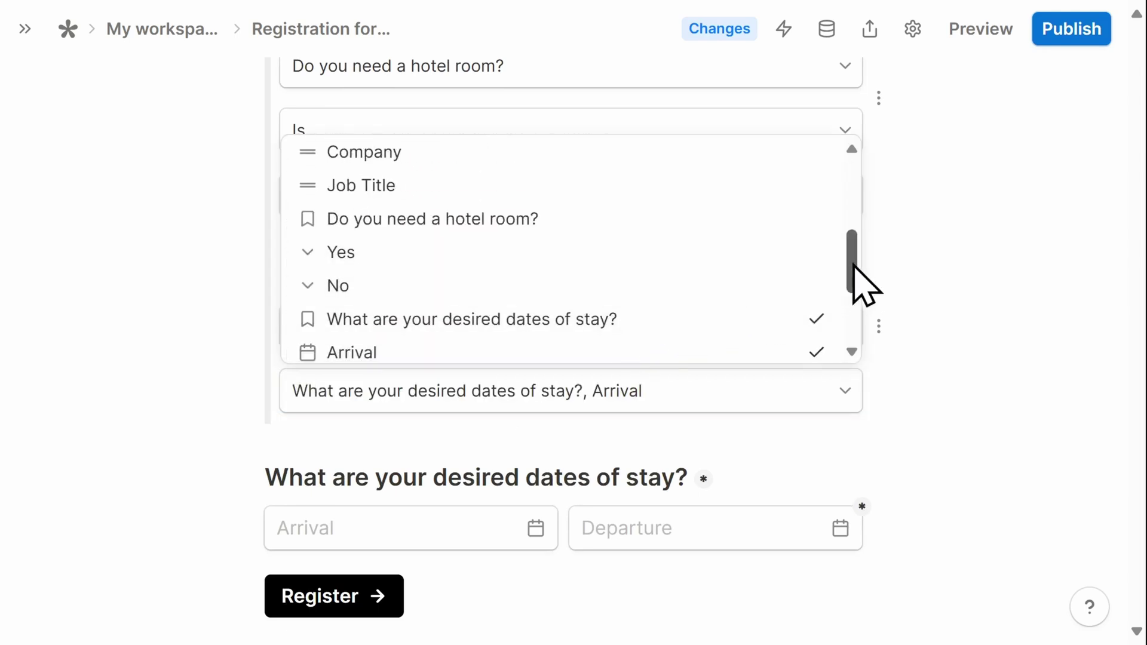
{"action": "left_click_drag", "start_coordinate": [853, 267], "coordinate": [850, 292]}
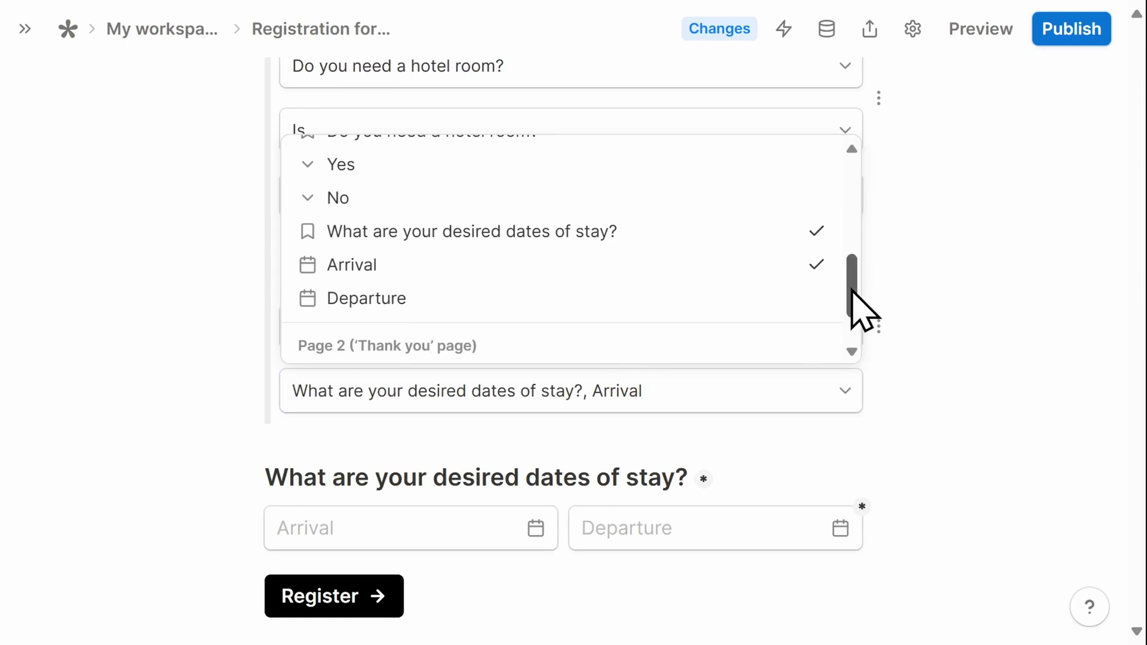
{"action": "left_click", "coordinate": [818, 305]}
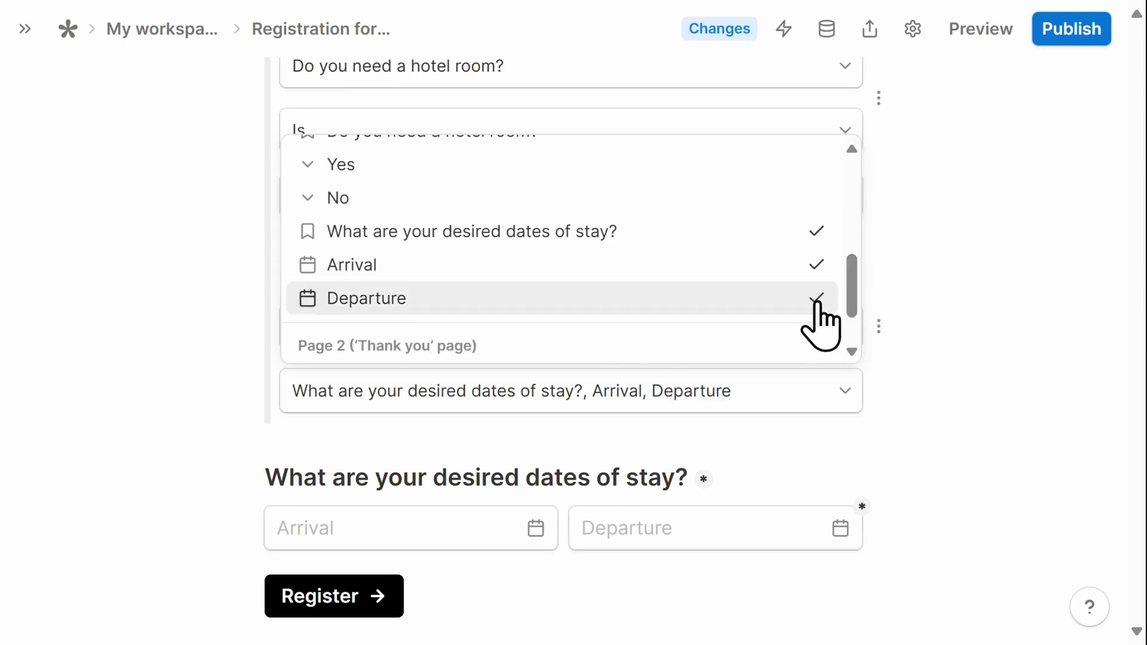
{"action": "left_click", "coordinate": [924, 309]}
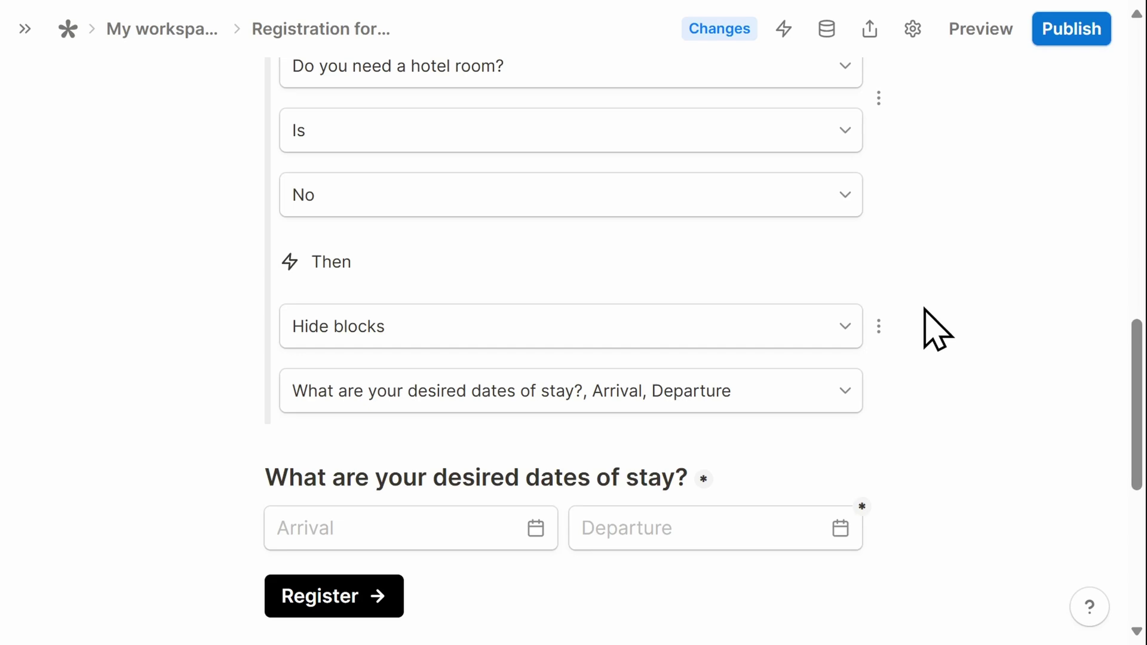
{"action": "scroll", "coordinate": [937, 331], "scroll_direction": "down", "scroll_amount": 3}
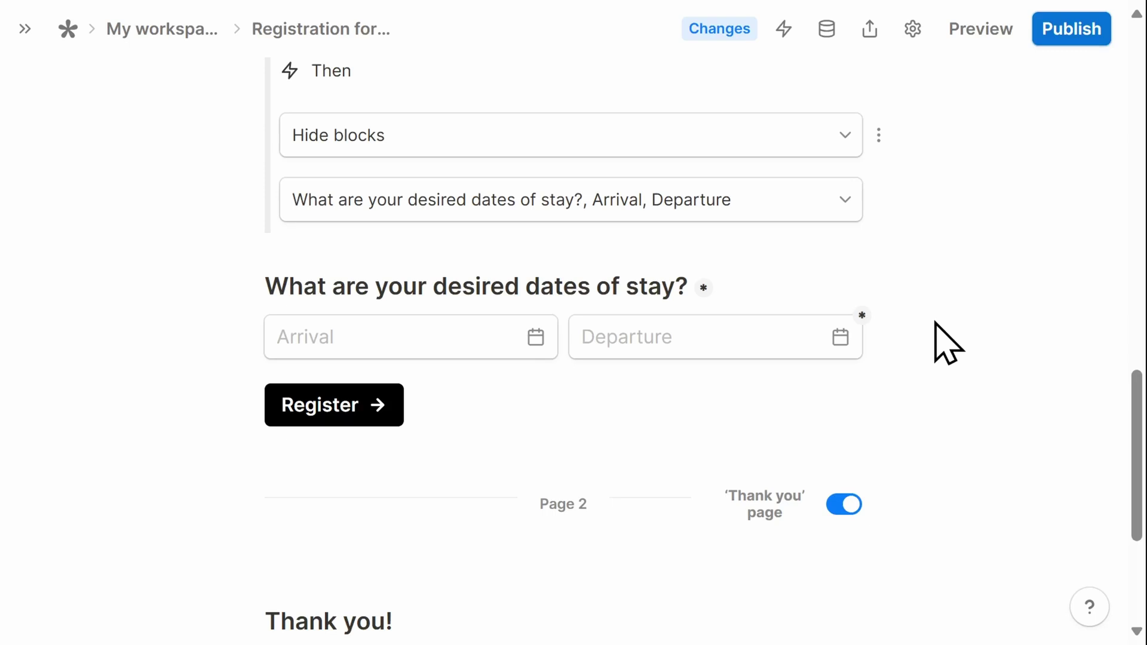
Add a Heading 2 titled 'Payment' below the dates-of-stay question
{"action": "left_click", "coordinate": [221, 336]}
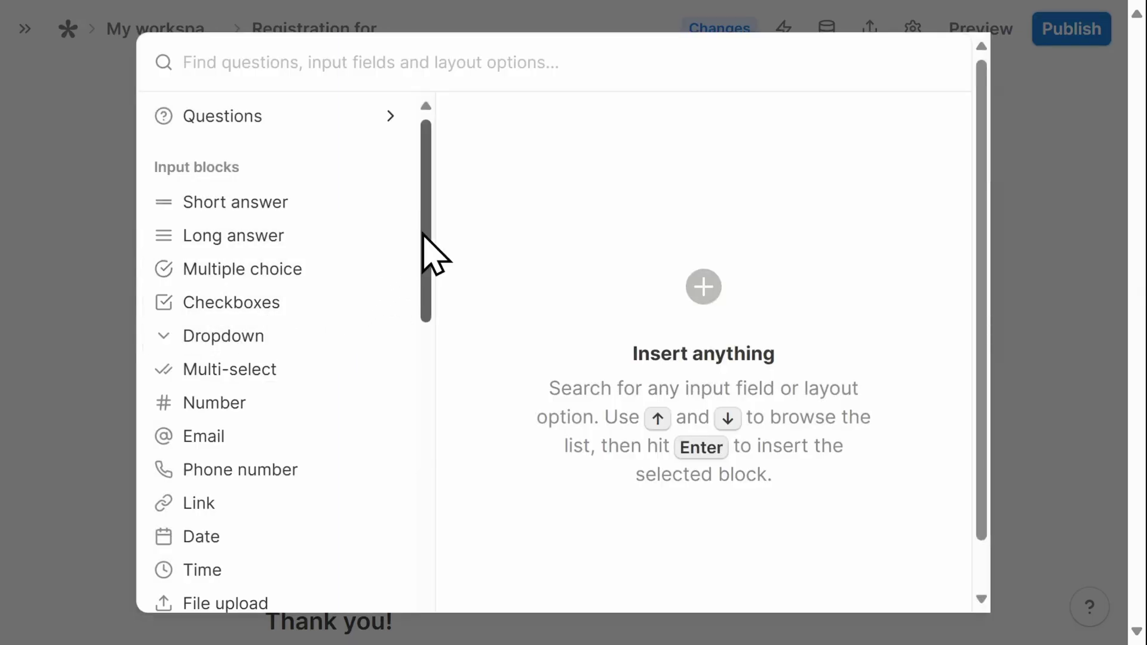
{"action": "left_click_drag", "start_coordinate": [422, 234], "coordinate": [358, 453]}
{"action": "left_click", "coordinate": [324, 463]}
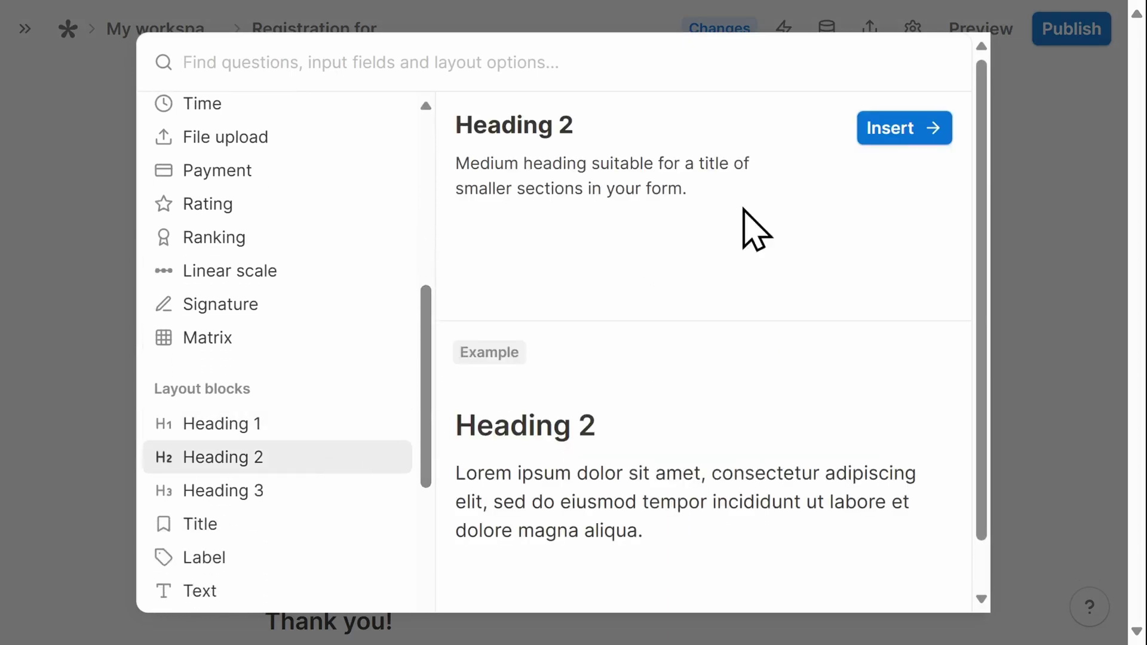
{"action": "left_click", "coordinate": [887, 136]}
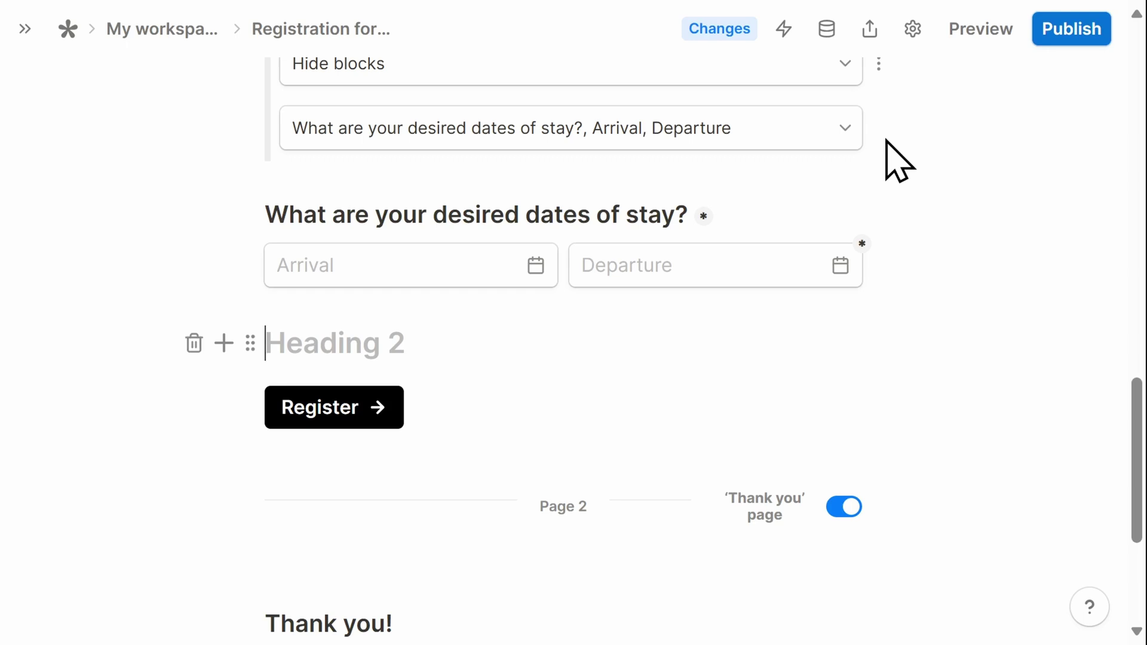
{"action": "type", "text": "Payment"}
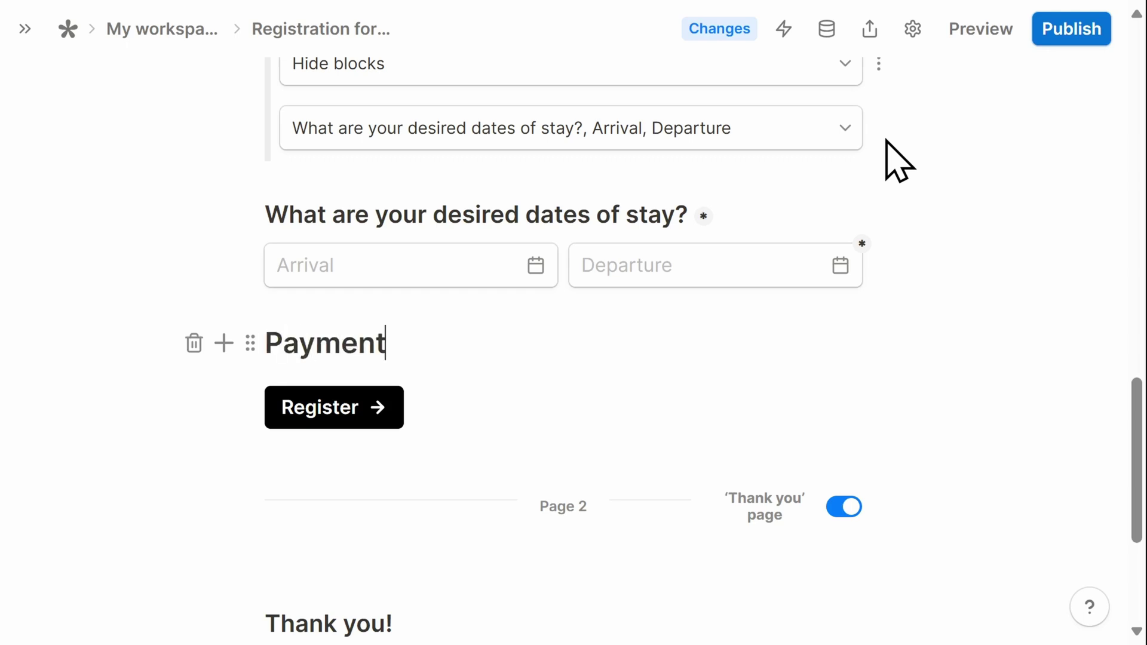
Insert a Stripe payment block under the Payment heading
{"action": "left_click", "coordinate": [225, 344]}
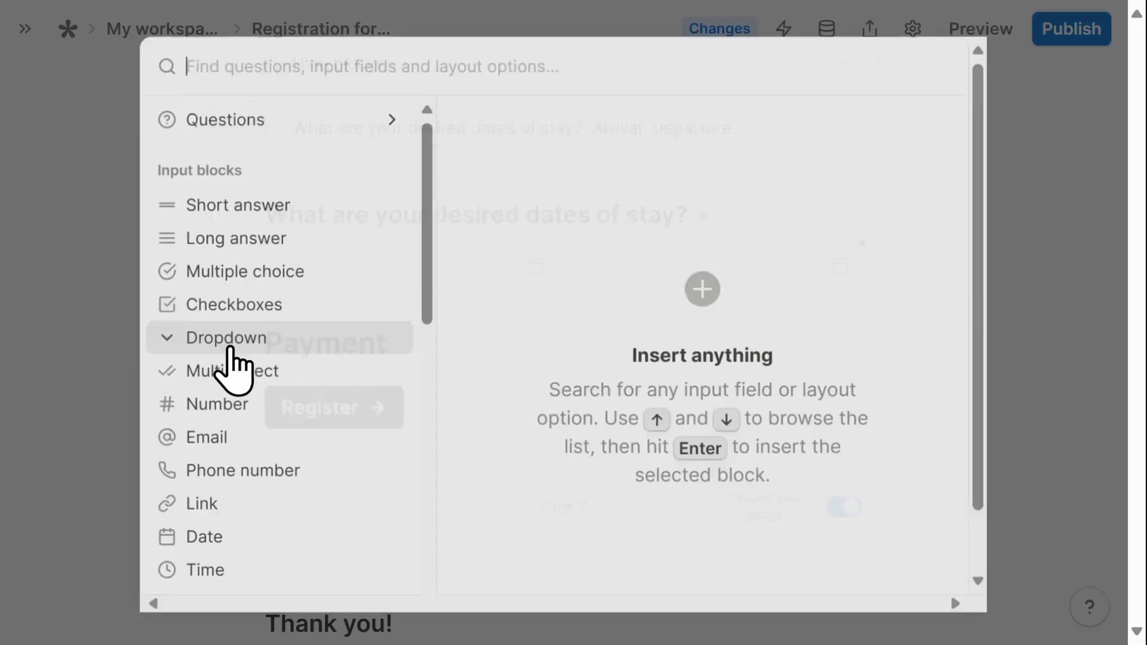
{"action": "left_click_drag", "start_coordinate": [435, 271], "coordinate": [437, 376]}
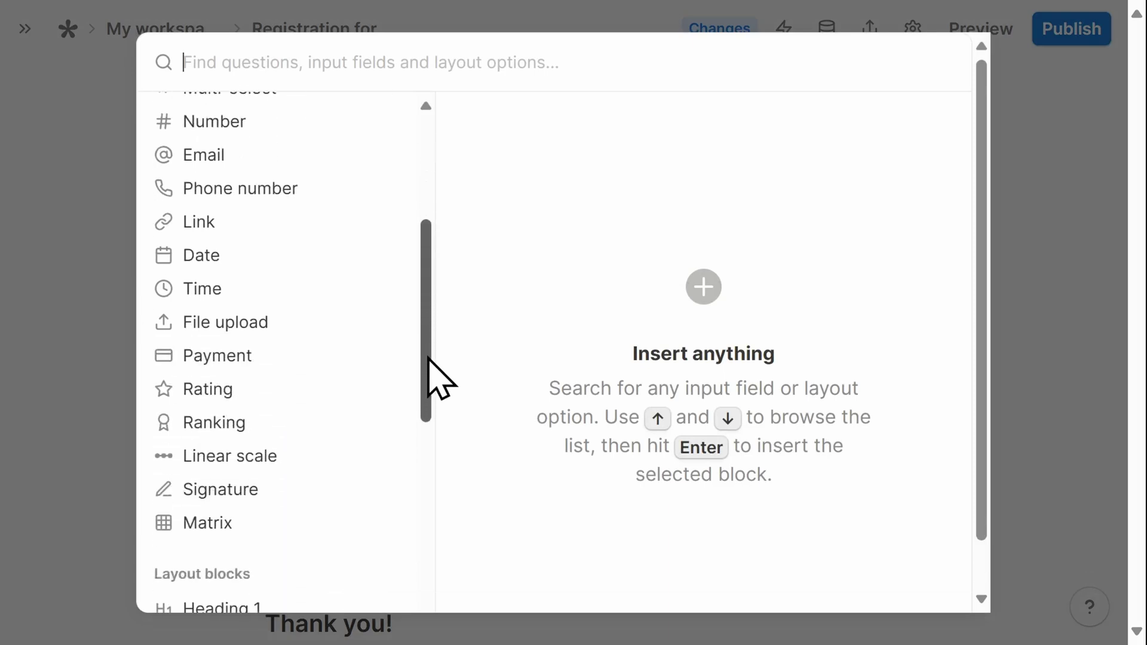
{"action": "mouse_move", "coordinate": [336, 363]}
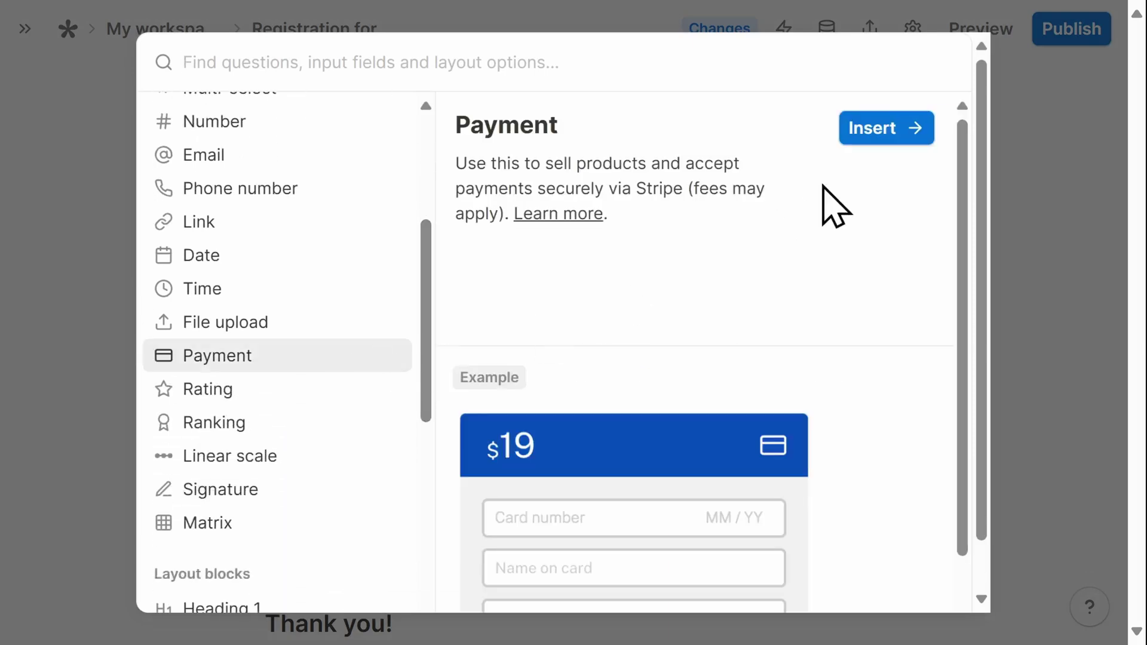
{"action": "left_click", "coordinate": [886, 139]}
{"action": "scroll", "coordinate": [696, 451], "scroll_direction": "down", "scroll_amount": 2}
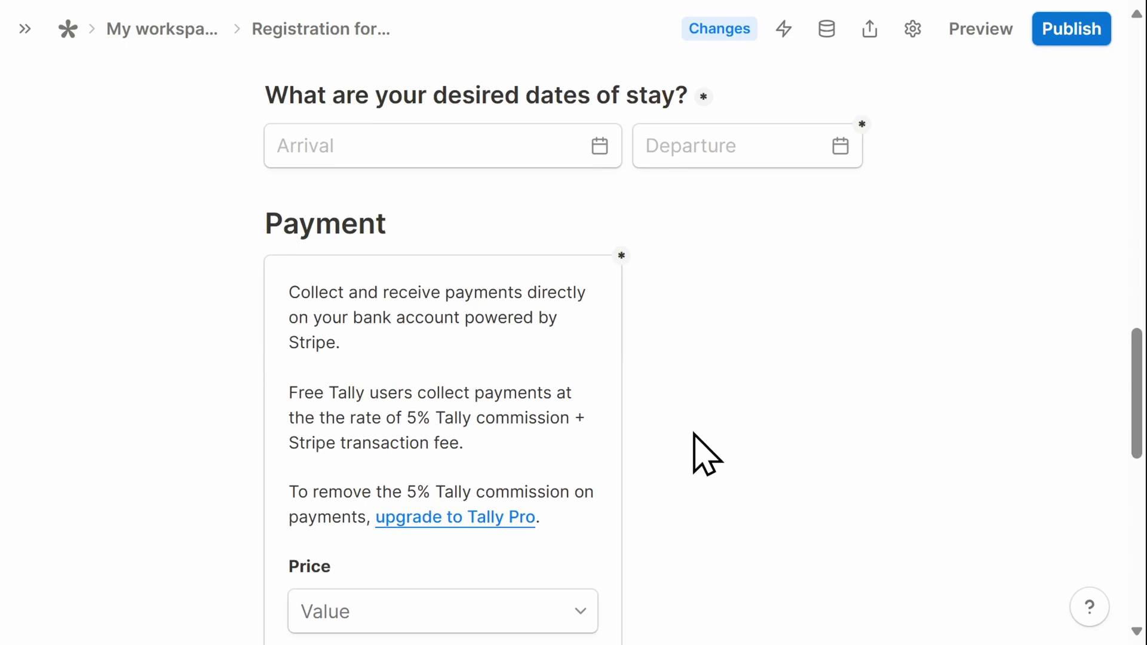
Enter 55 as the payment block's price, keeping the currency as USD
{"action": "scroll", "coordinate": [707, 454], "scroll_direction": "down", "scroll_amount": 2}
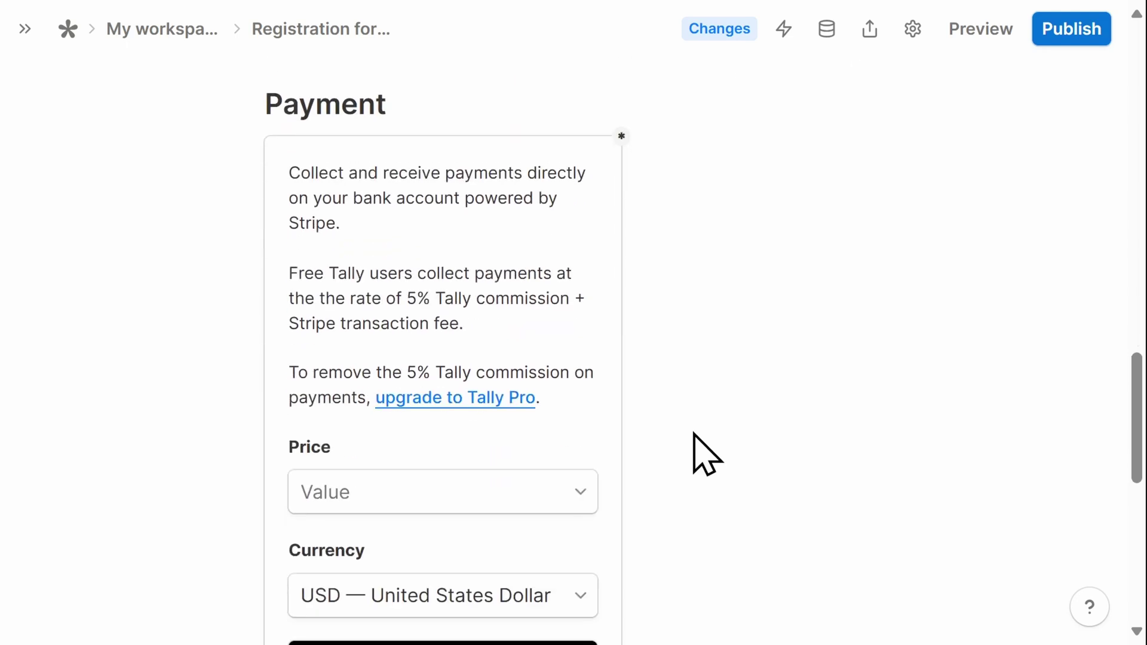
{"action": "scroll", "coordinate": [699, 451], "scroll_direction": "down", "scroll_amount": 2}
{"action": "left_click", "coordinate": [473, 370]}
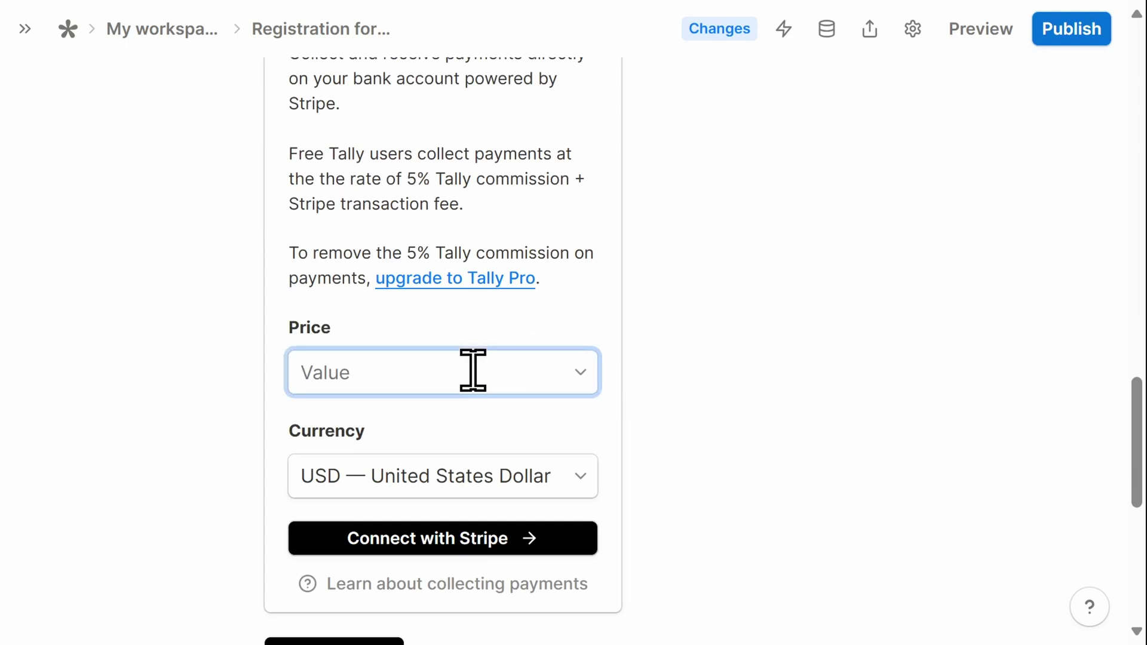
{"action": "type", "text": "55"}
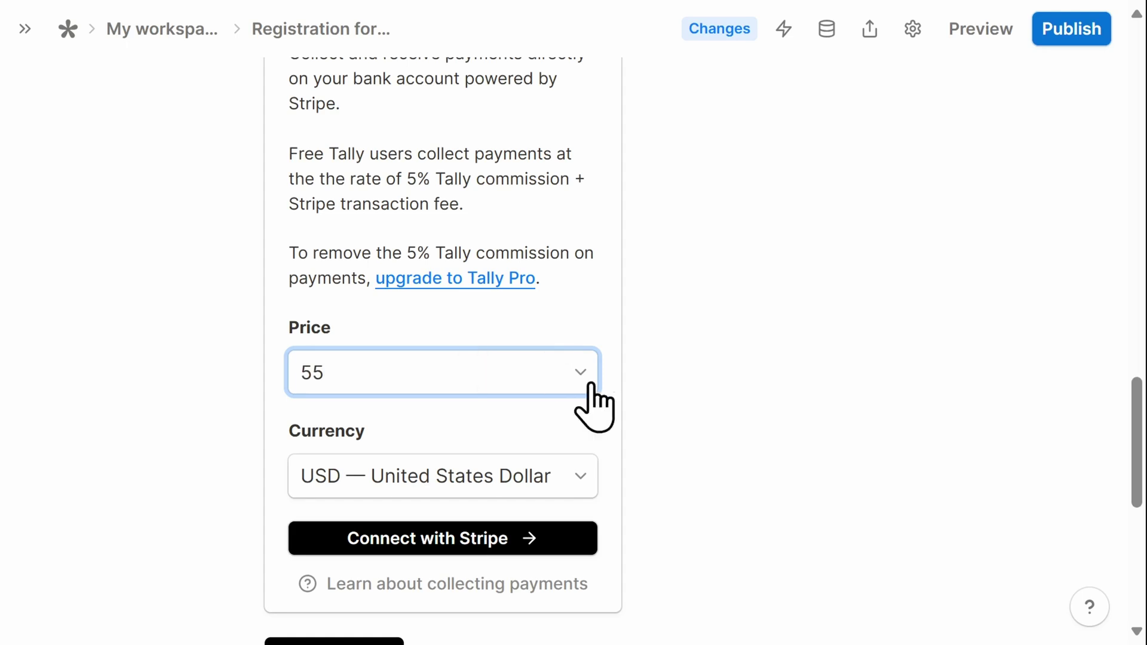
{"action": "left_click", "coordinate": [652, 373]}
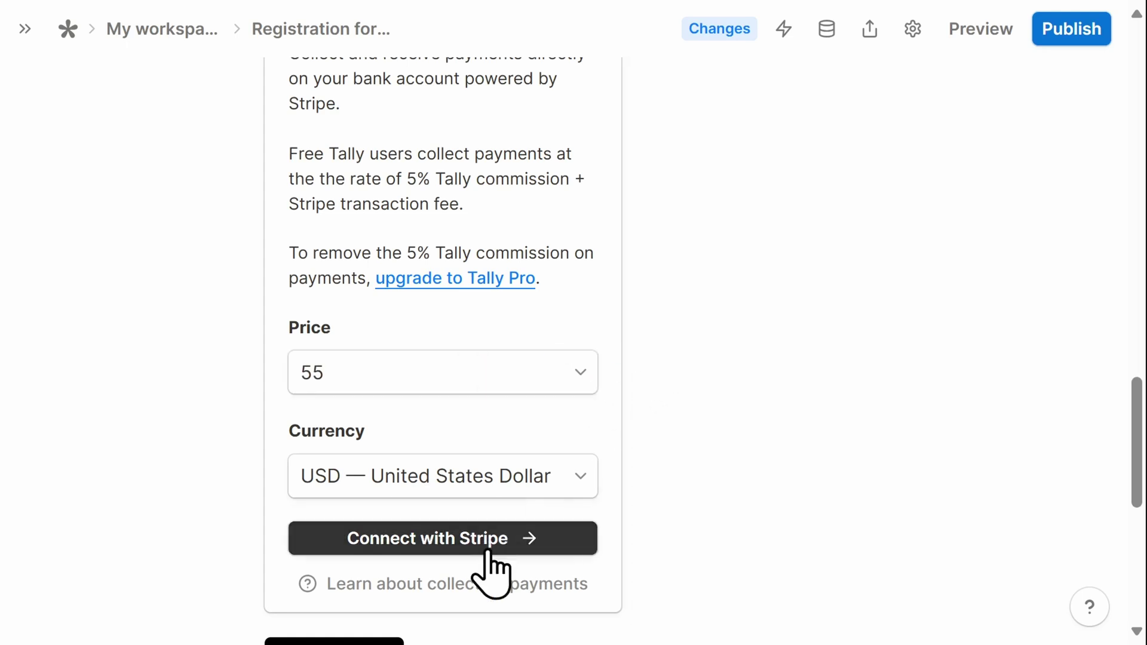
{"action": "scroll", "coordinate": [675, 503], "scroll_direction": "down", "scroll_amount": 1}
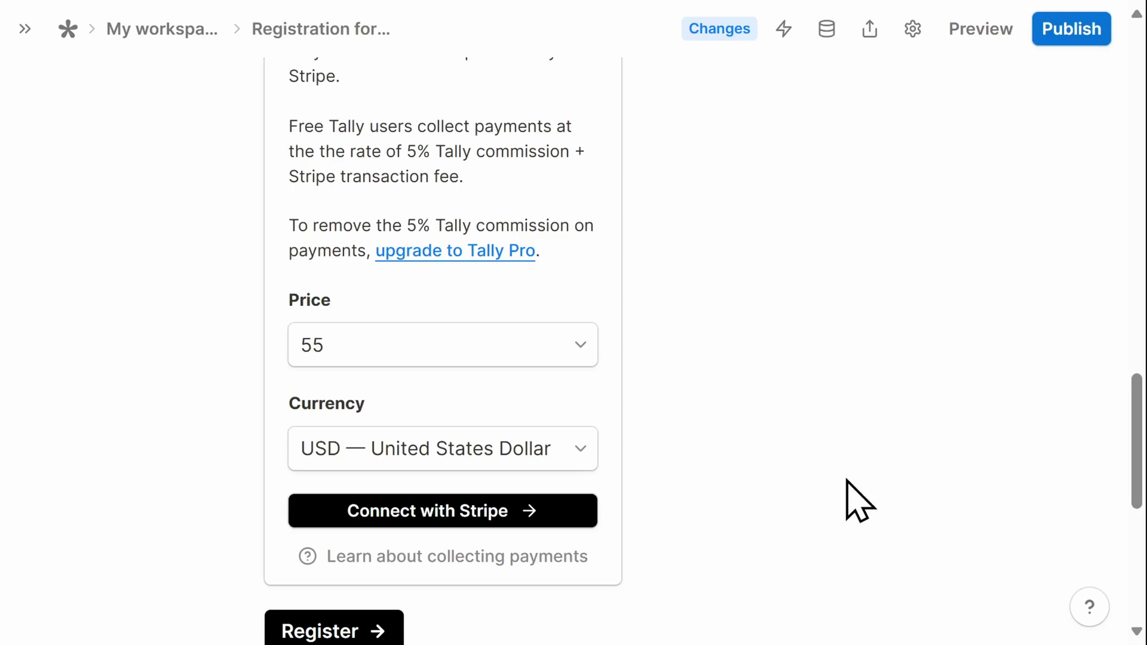
{"action": "left_click_drag", "start_coordinate": [1136, 474], "coordinate": [1142, 120]}
Upload the Business Conference Banner image as the form's cover
{"action": "mouse_move", "coordinate": [831, 179]}
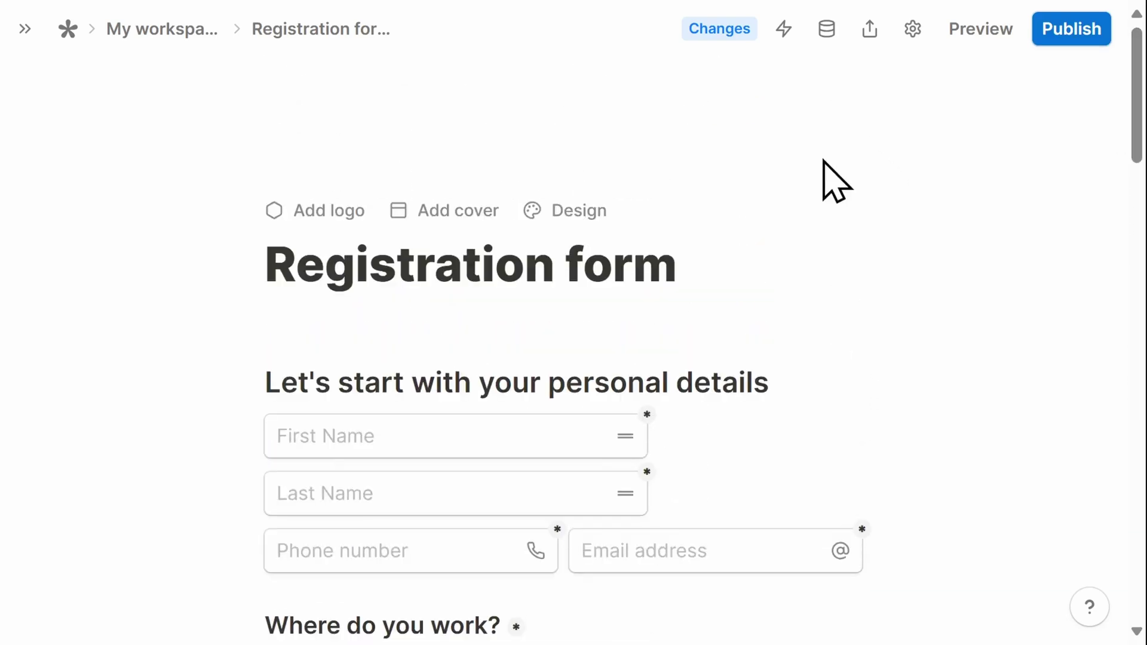
{"action": "left_click", "coordinate": [473, 213]}
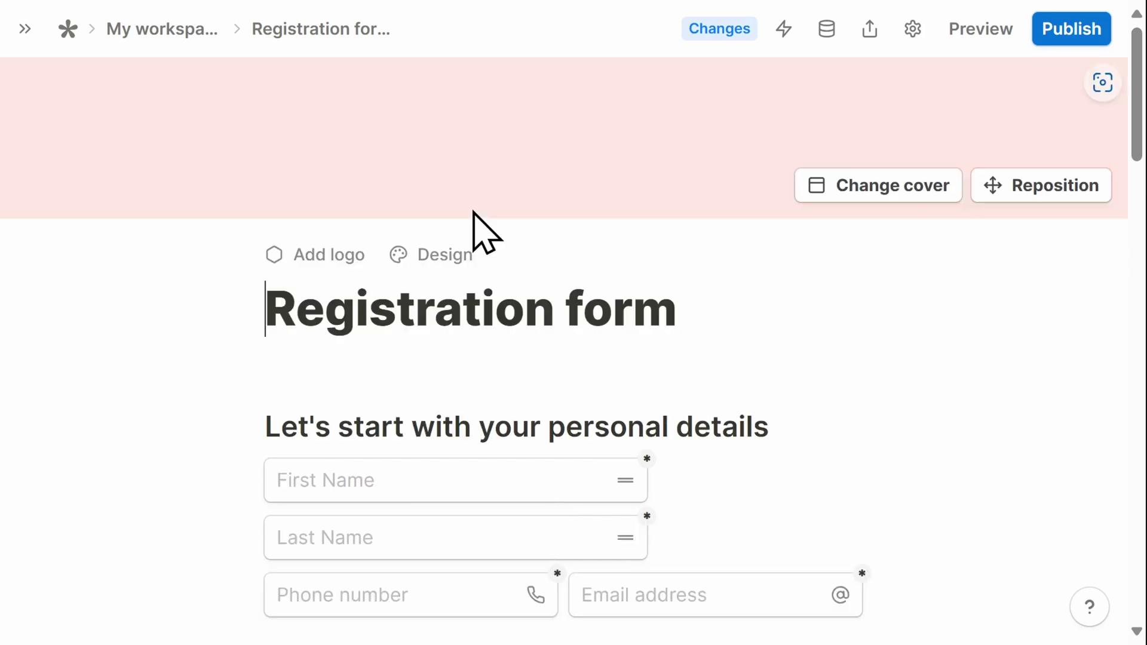
{"action": "left_click", "coordinate": [918, 190]}
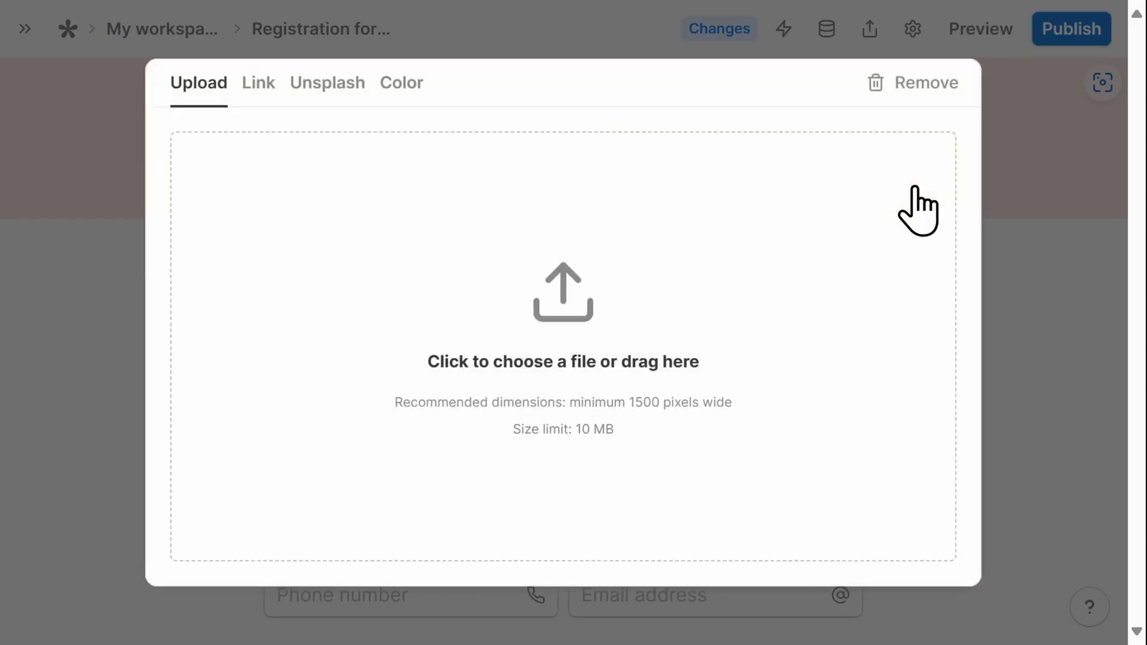
{"action": "left_click", "coordinate": [664, 325]}
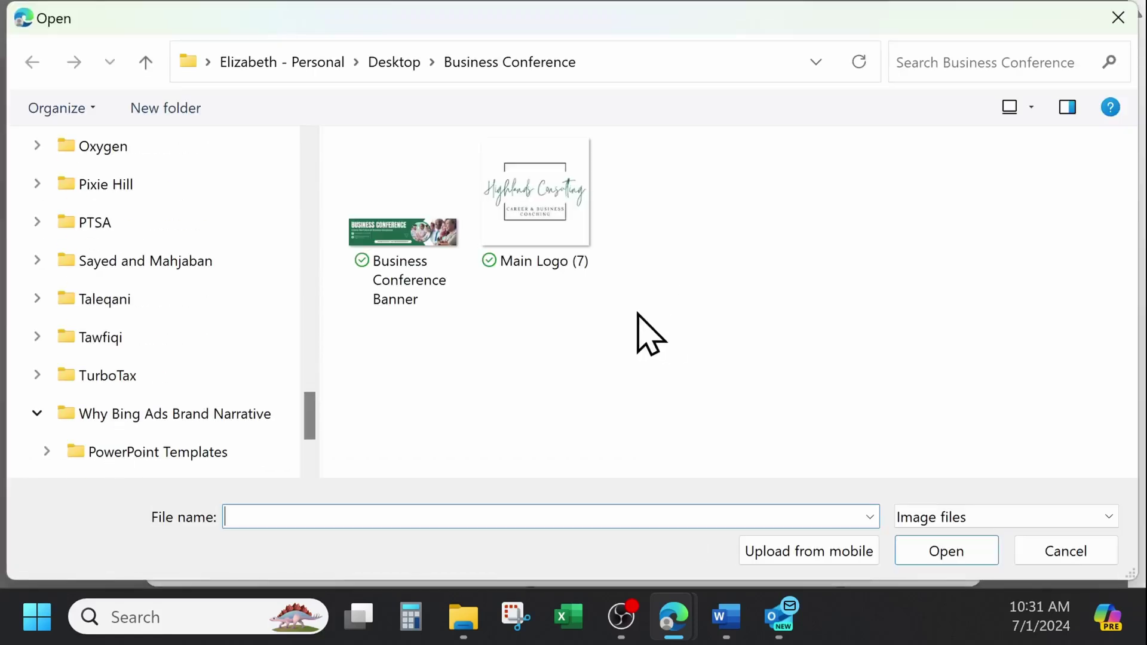
{"action": "left_click", "coordinate": [402, 276]}
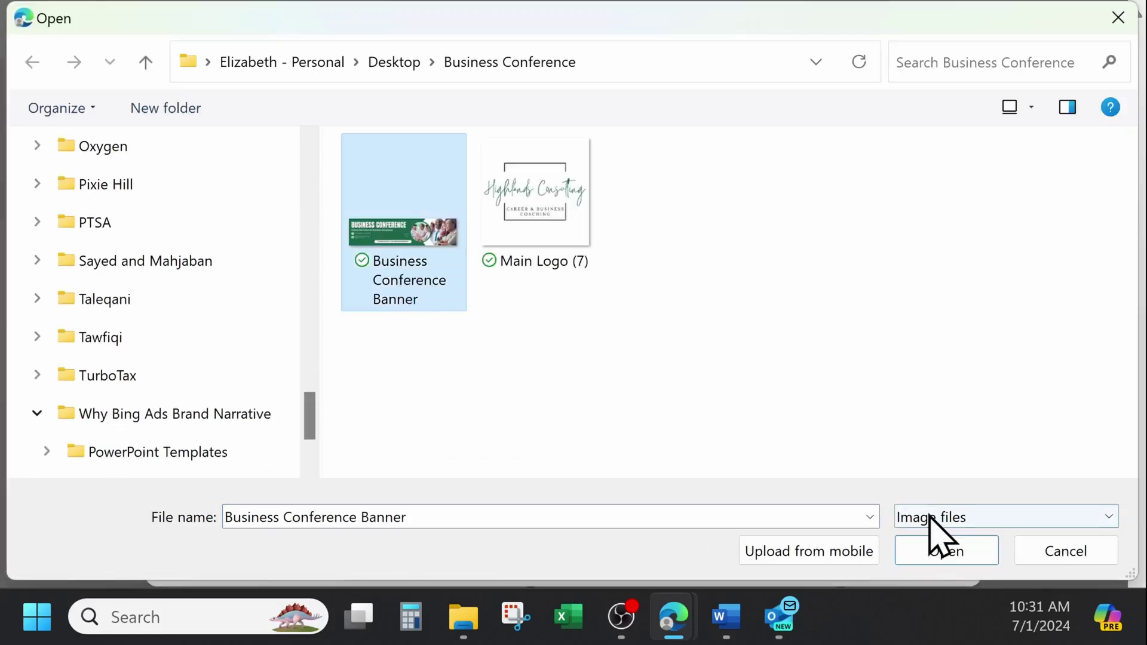
{"action": "left_click", "coordinate": [937, 551]}
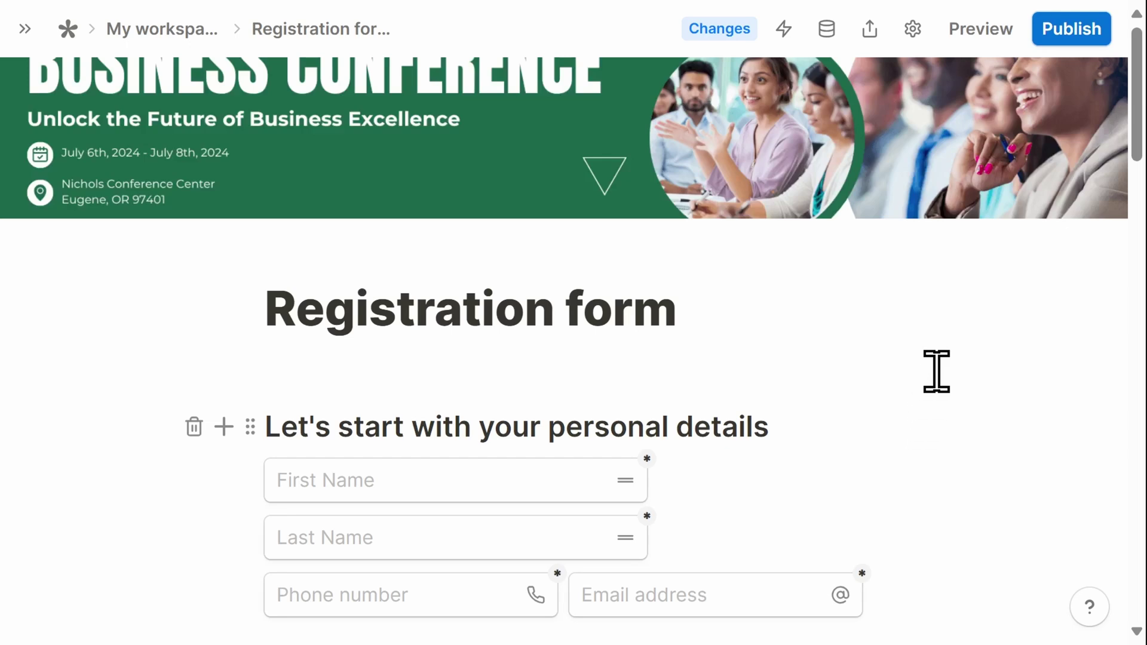
Reposition the cover lower so the full BUSINESS CONFERENCE title shows, and save
{"action": "mouse_move", "coordinate": [1032, 212]}
{"action": "left_click", "coordinate": [1036, 193]}
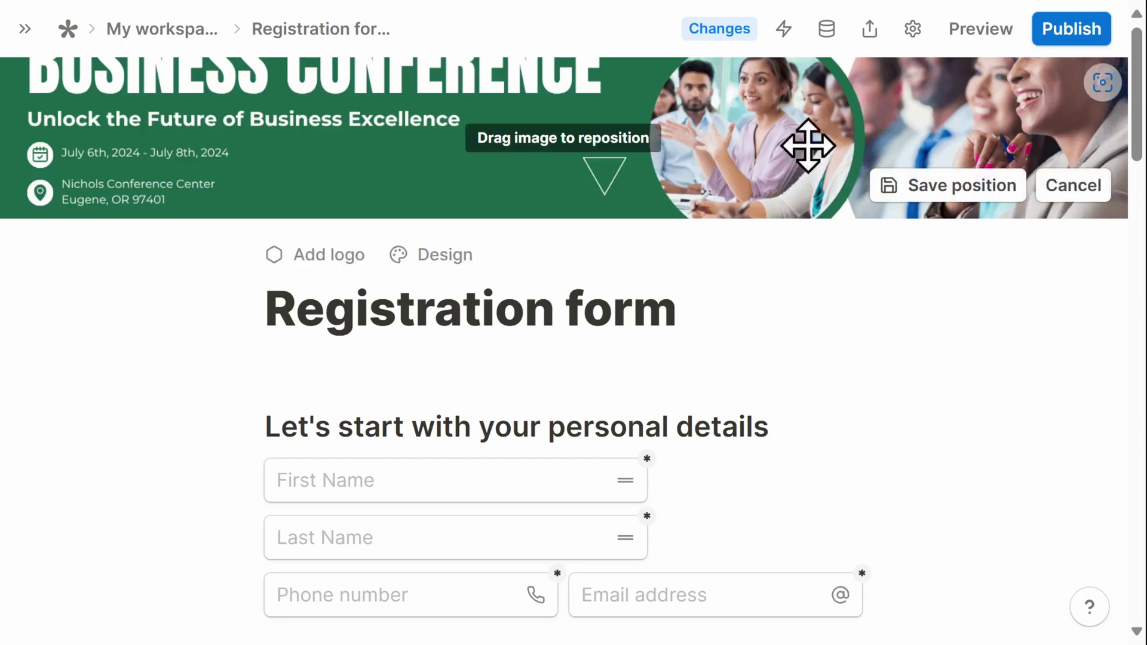
{"action": "left_click_drag", "start_coordinate": [781, 136], "coordinate": [780, 171]}
{"action": "left_click_drag", "start_coordinate": [780, 104], "coordinate": [789, 164]}
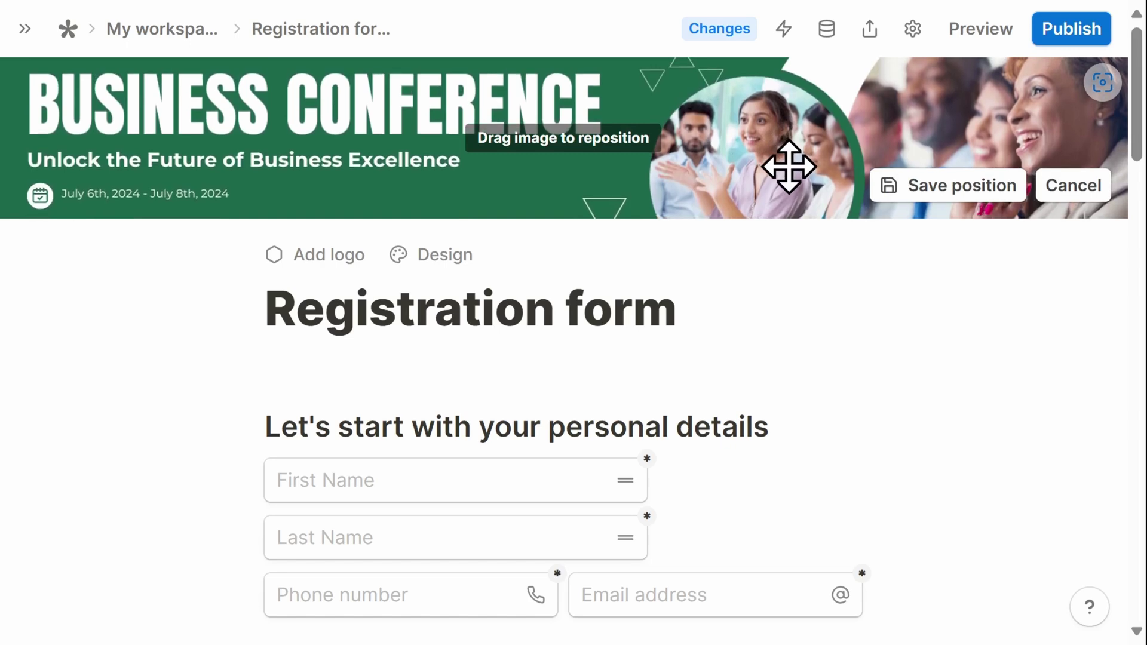
{"action": "left_click", "coordinate": [912, 190]}
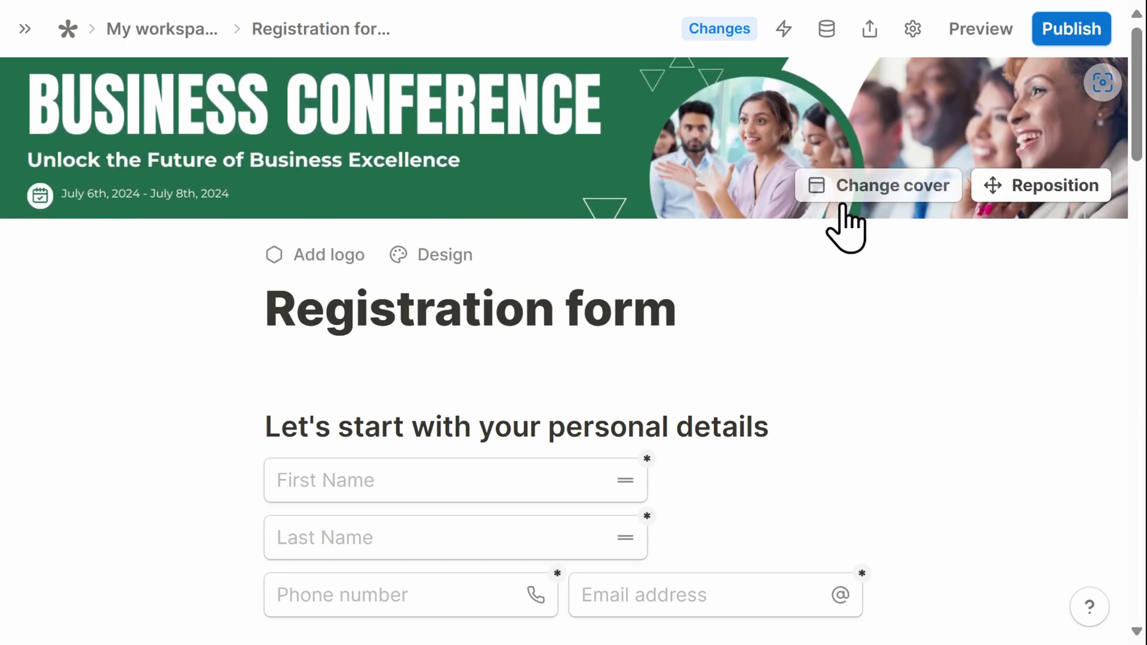
Upload Main Logo (7) as the form's logo over the cover banner
{"action": "left_click", "coordinate": [356, 263]}
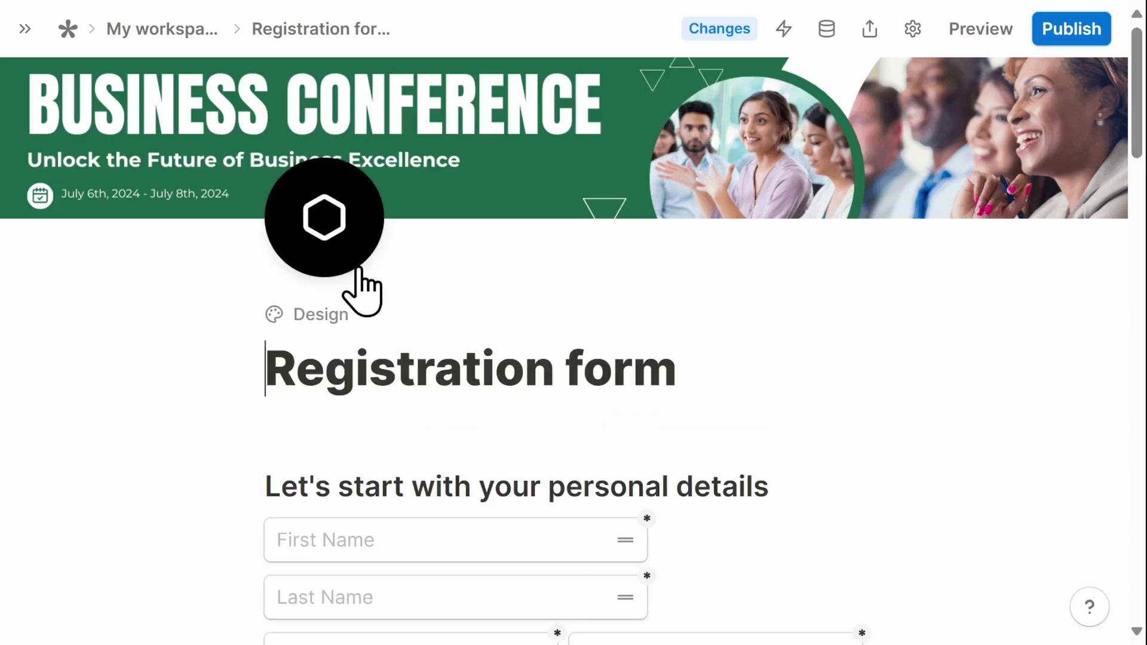
{"action": "left_click", "coordinate": [341, 239]}
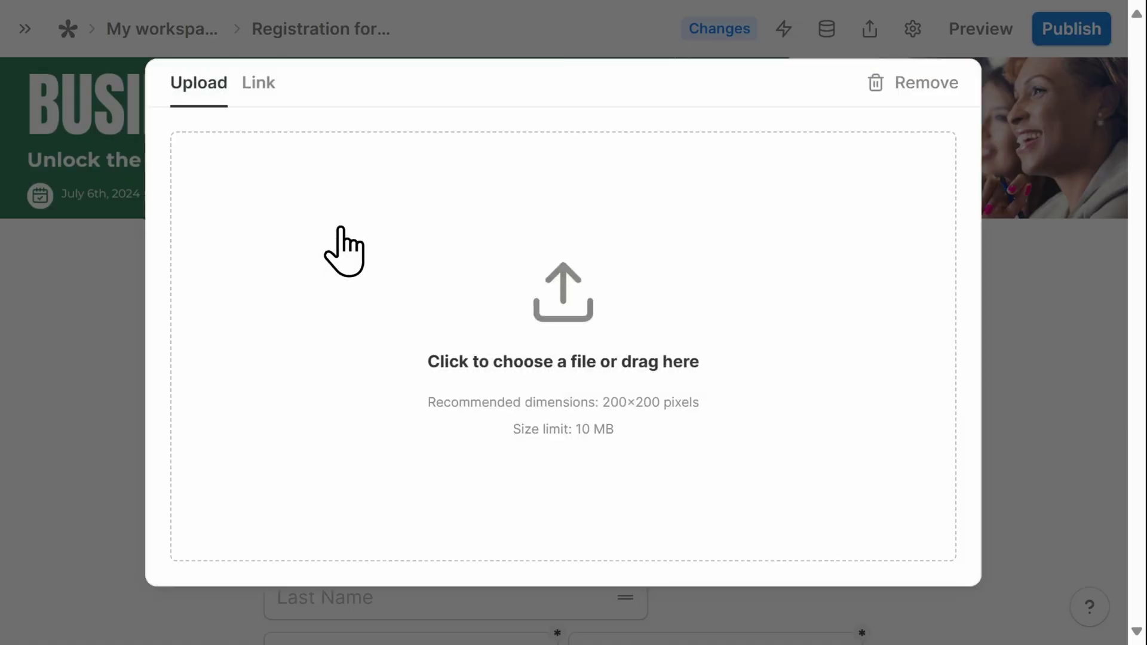
{"action": "left_click", "coordinate": [597, 297]}
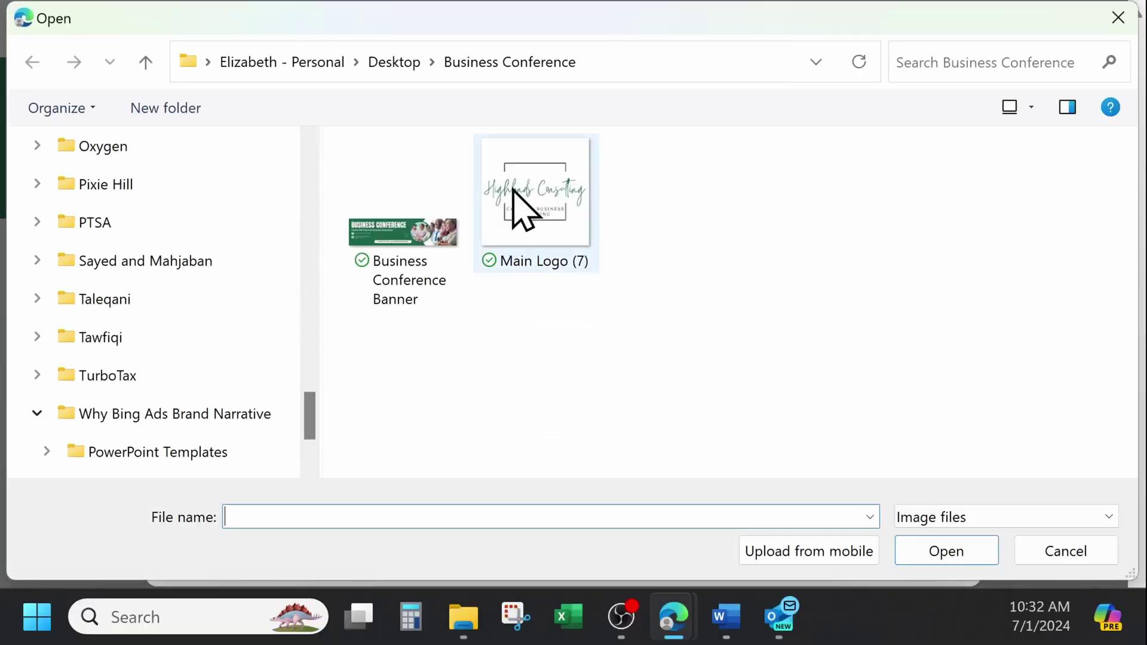
{"action": "left_click", "coordinate": [504, 165]}
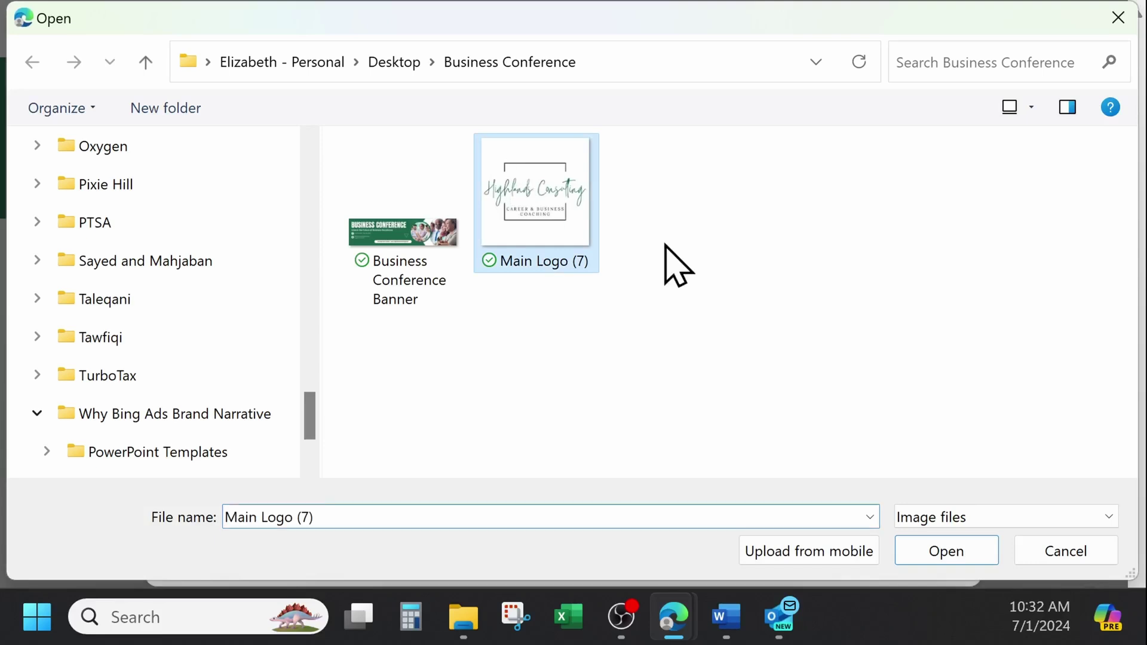
{"action": "left_click", "coordinate": [961, 555]}
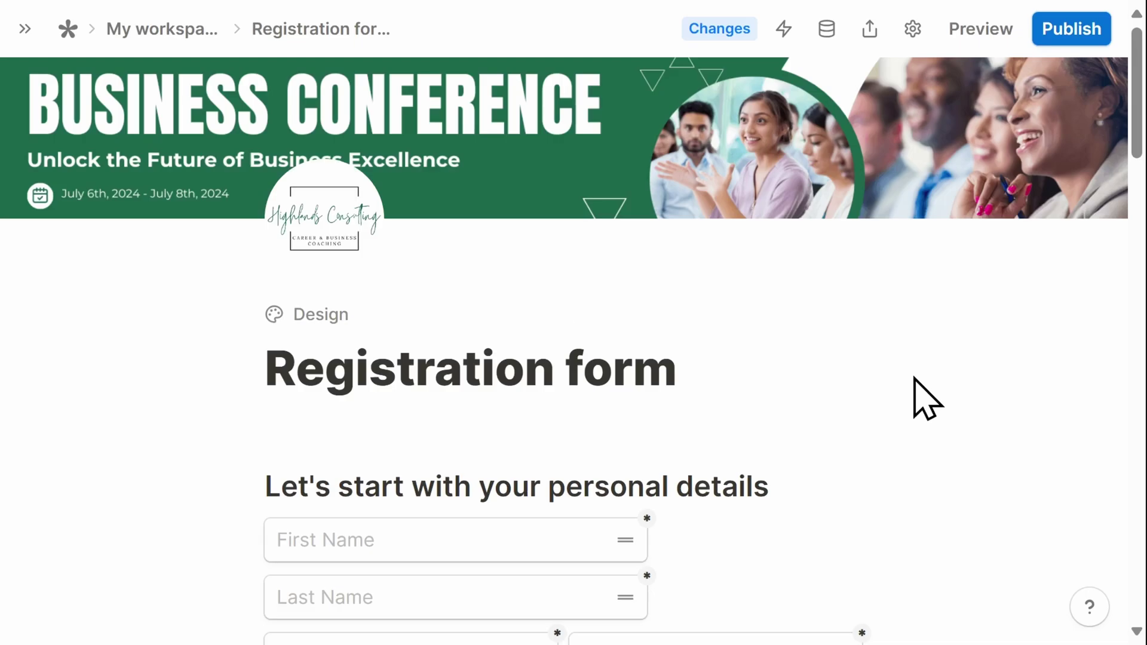
{"action": "scroll", "coordinate": [873, 294], "scroll_direction": "down", "scroll_amount": 20}
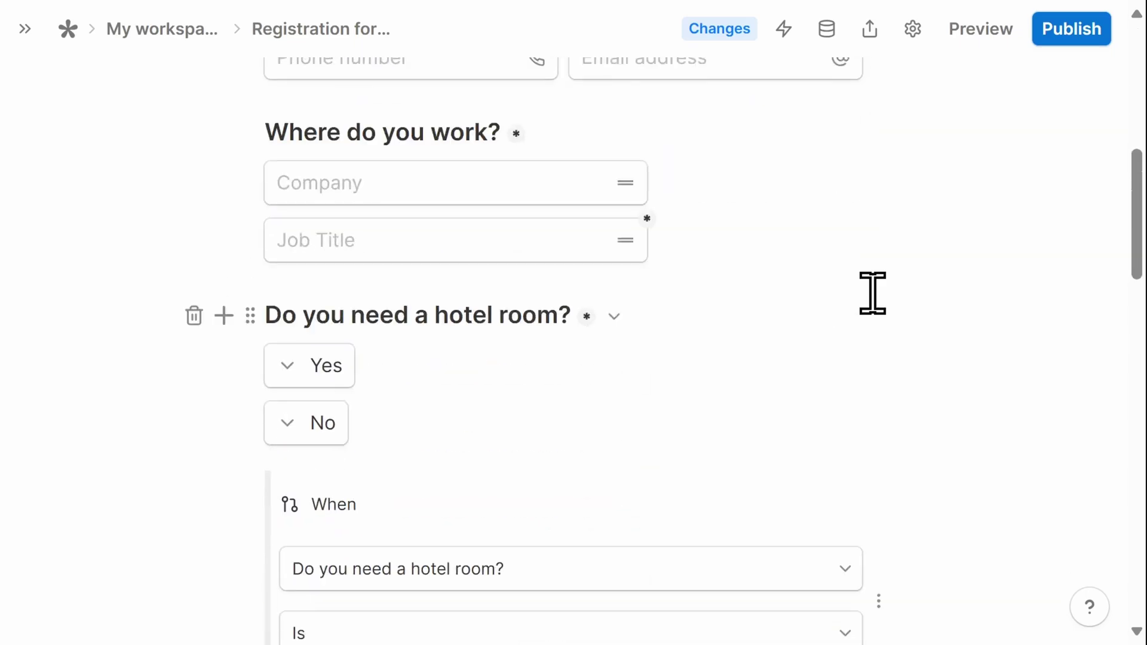
{"action": "scroll", "coordinate": [872, 295], "scroll_direction": "down", "scroll_amount": 8}
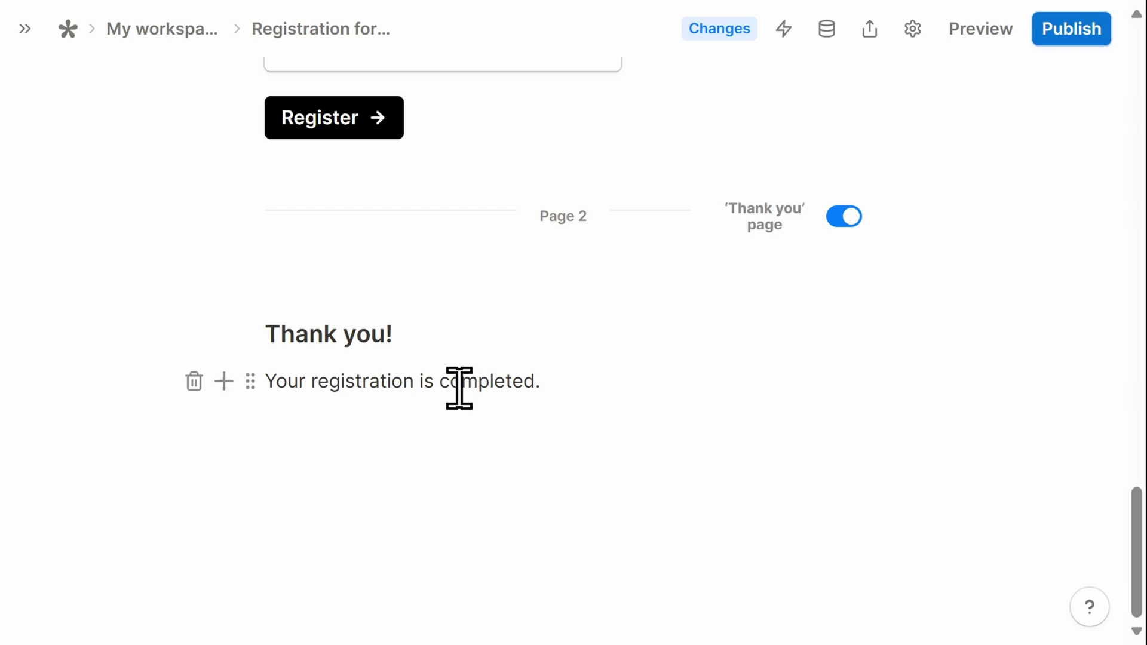
{"action": "scroll", "coordinate": [906, 448], "scroll_direction": "up", "scroll_amount": 2}
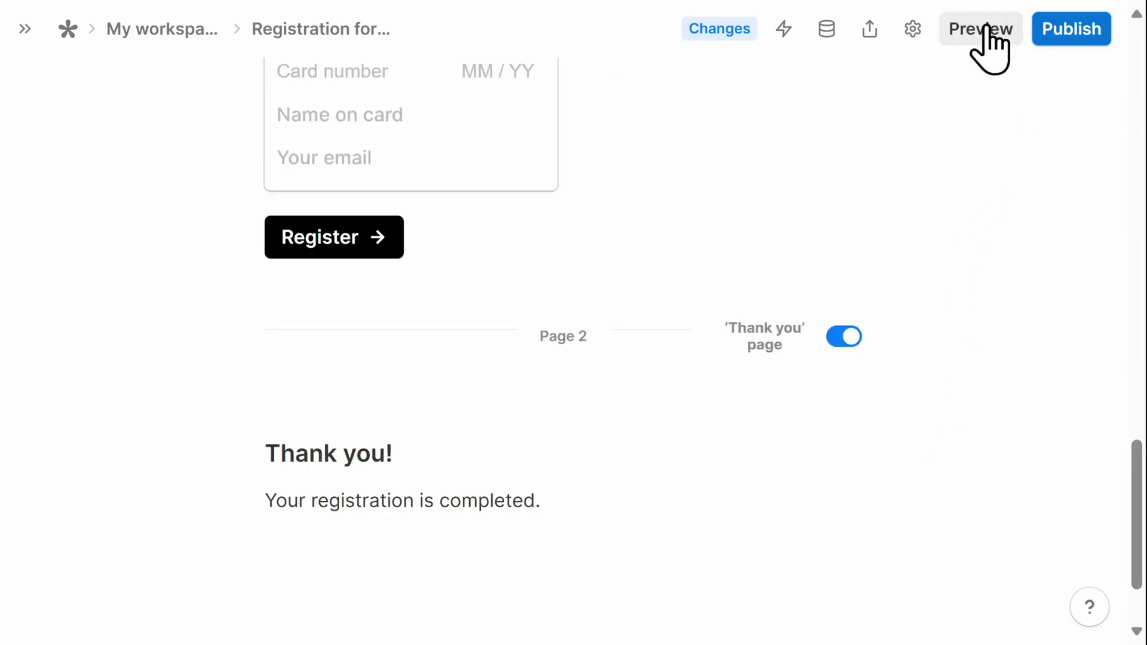
{"action": "left_click", "coordinate": [989, 48]}
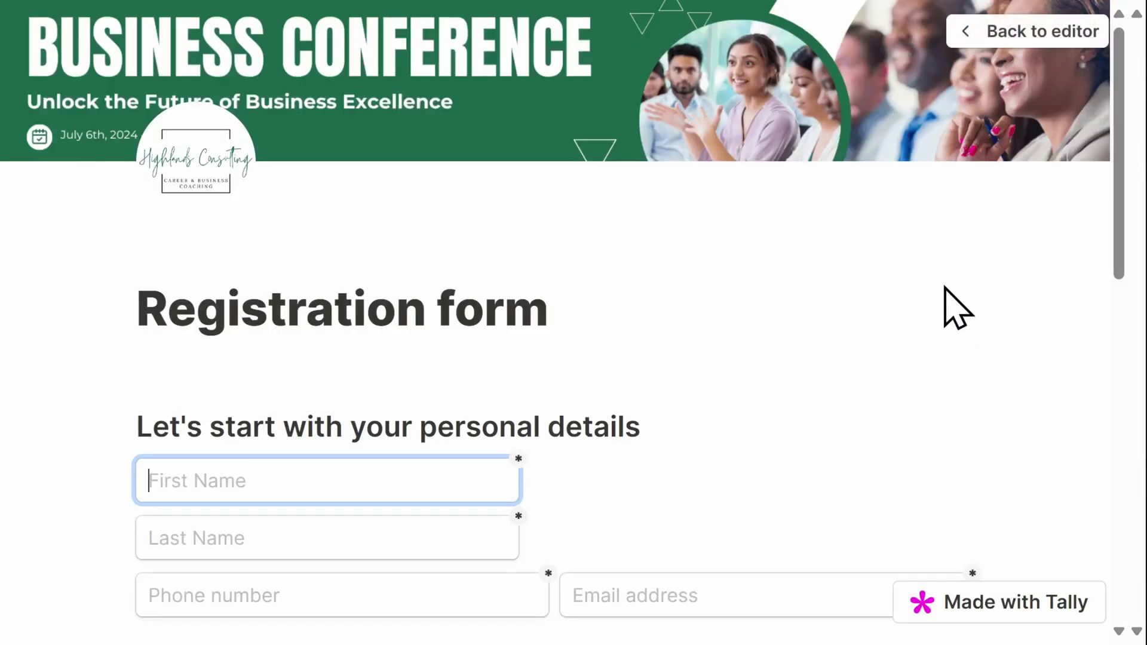
In the preview, answer No to the hotel room question so the stay-dates fields disappear
{"action": "scroll", "coordinate": [955, 308], "scroll_direction": "down", "scroll_amount": 2}
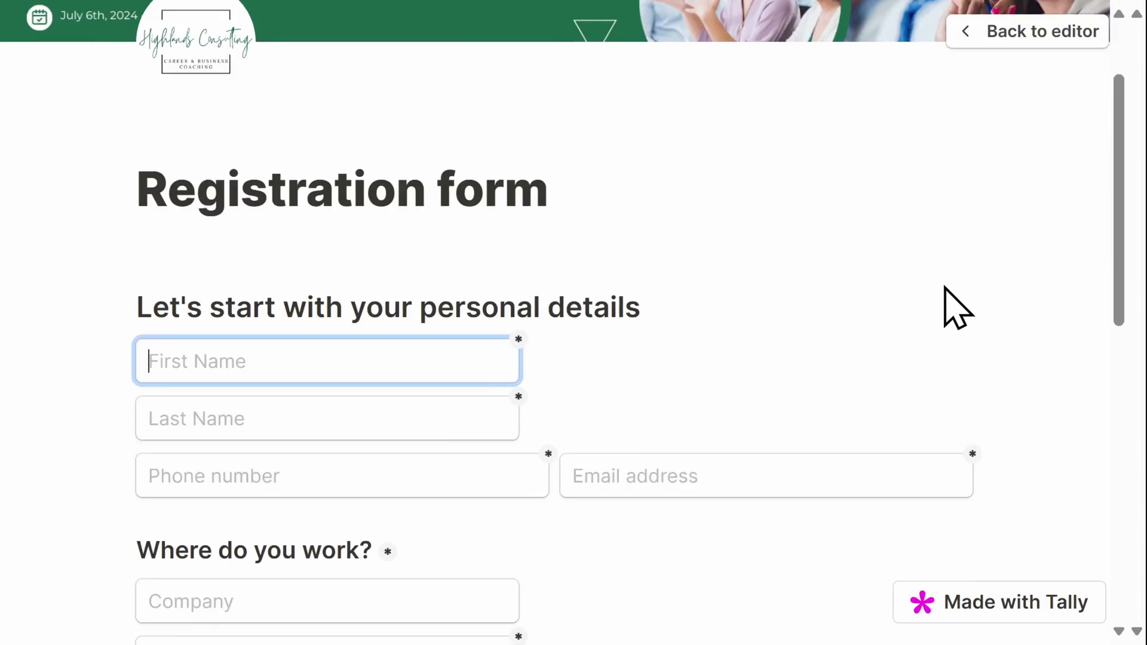
{"action": "scroll", "coordinate": [954, 308], "scroll_direction": "down", "scroll_amount": 6}
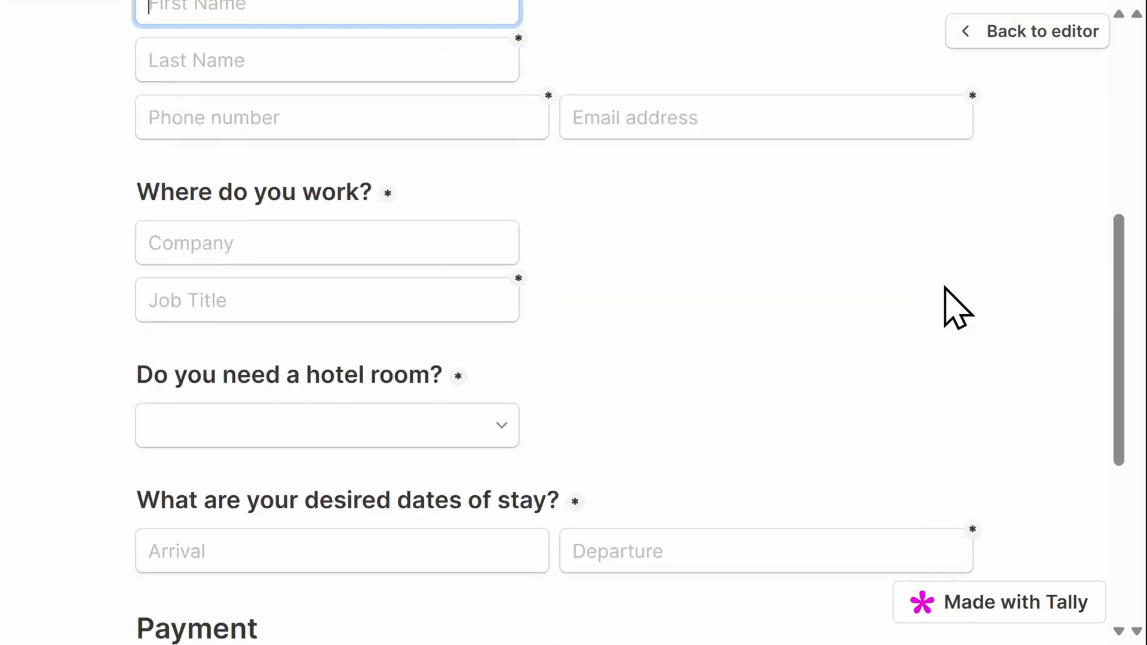
{"action": "scroll", "coordinate": [954, 308], "scroll_direction": "down", "scroll_amount": 2}
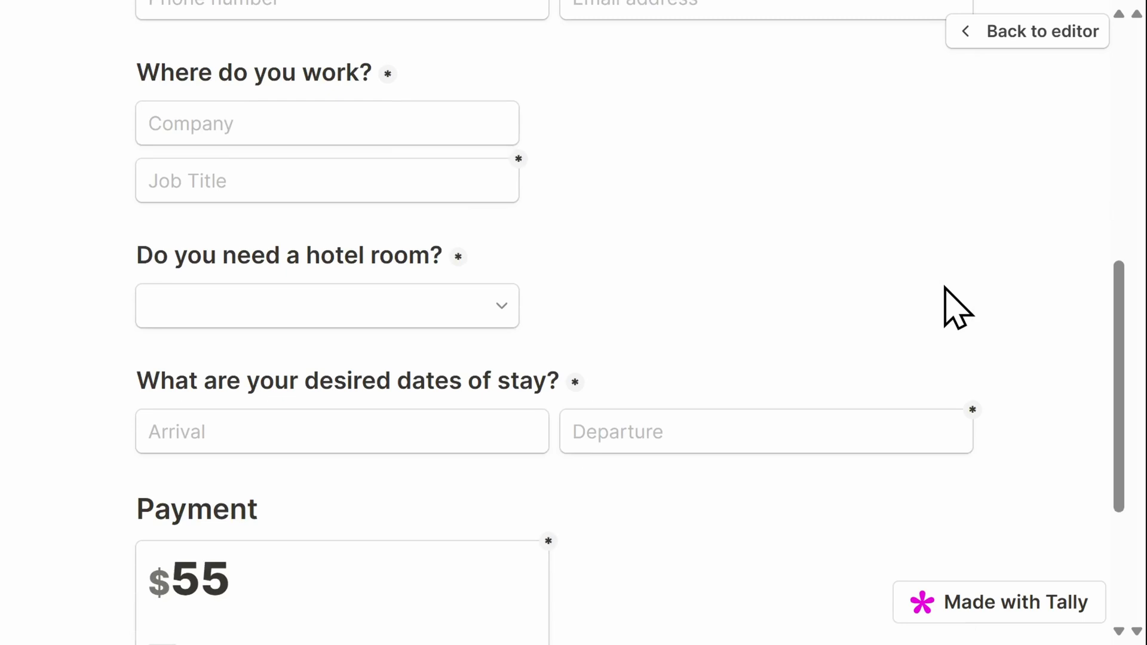
{"action": "left_click", "coordinate": [471, 323]}
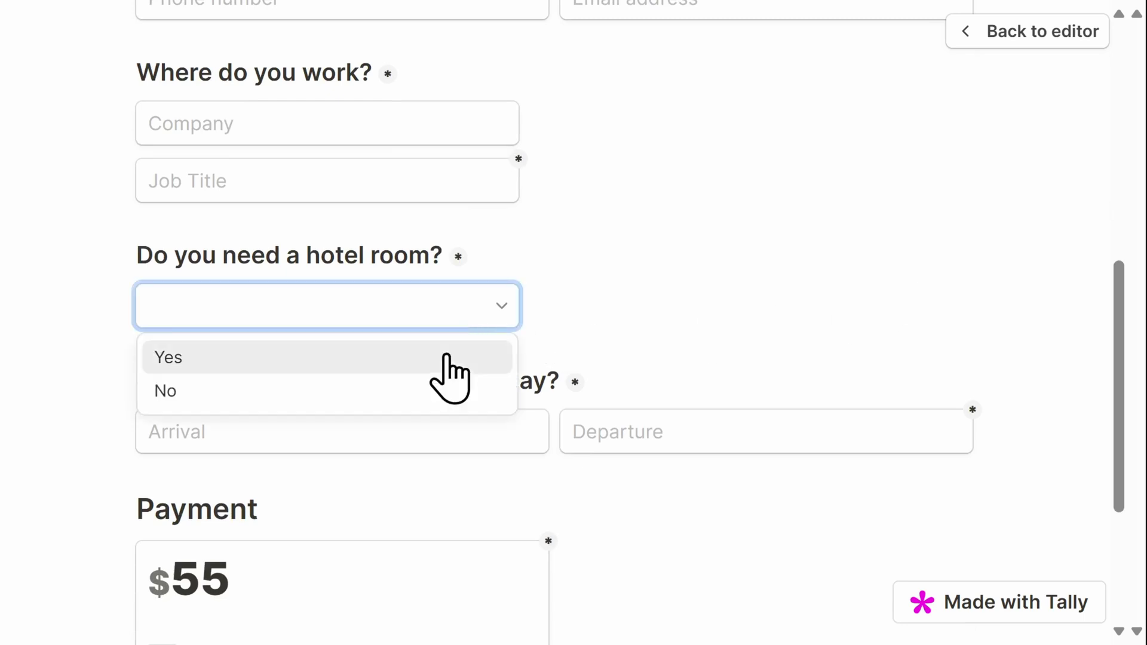
{"action": "left_click", "coordinate": [445, 390]}
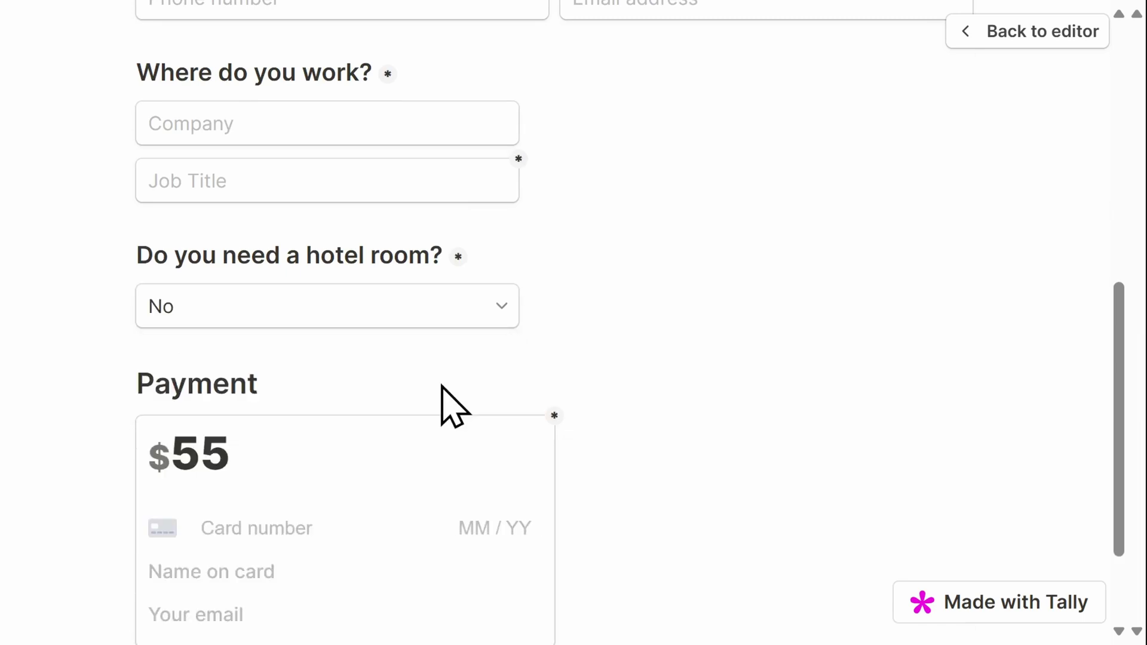
{"action": "scroll", "coordinate": [441, 385], "scroll_direction": "down", "scroll_amount": 3}
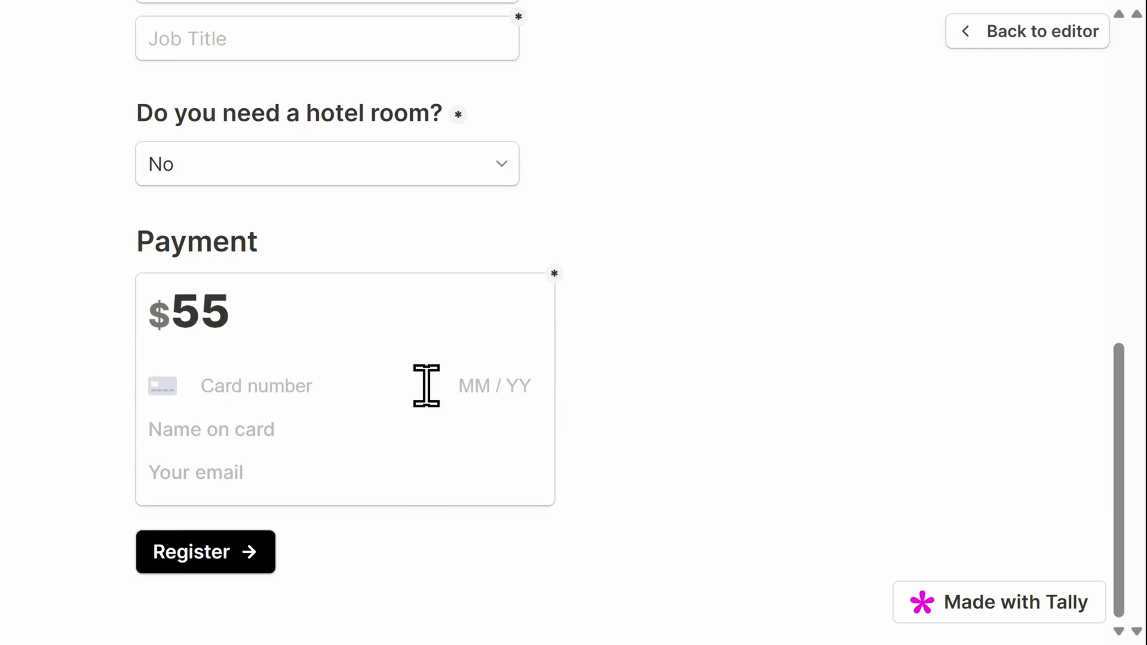
{"action": "left_click", "coordinate": [1009, 47]}
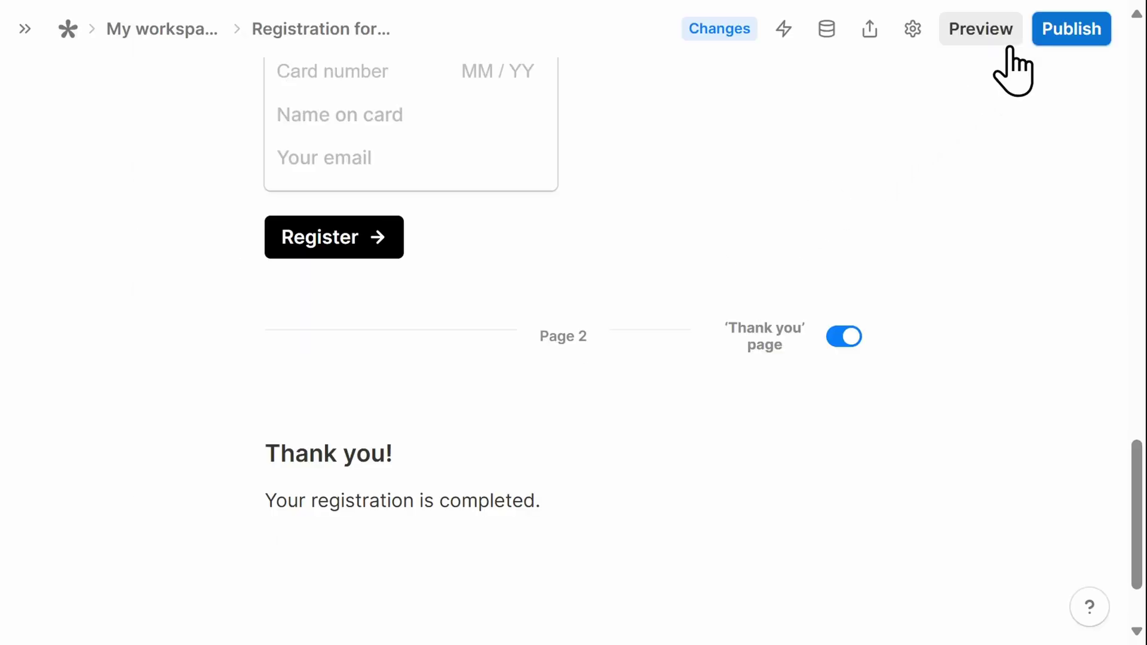
Publish the Registration form and review its share link and Standard, Popup and Full page embeds
{"action": "left_click", "coordinate": [1060, 35]}
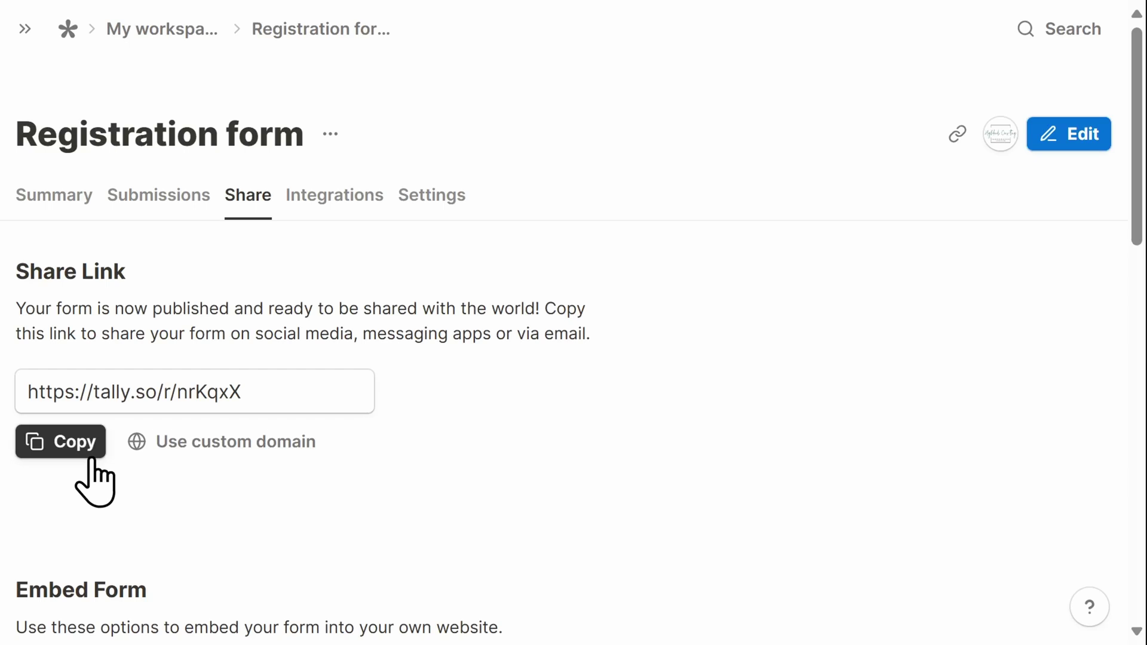
{"action": "scroll", "coordinate": [567, 466], "scroll_direction": "down", "scroll_amount": 4}
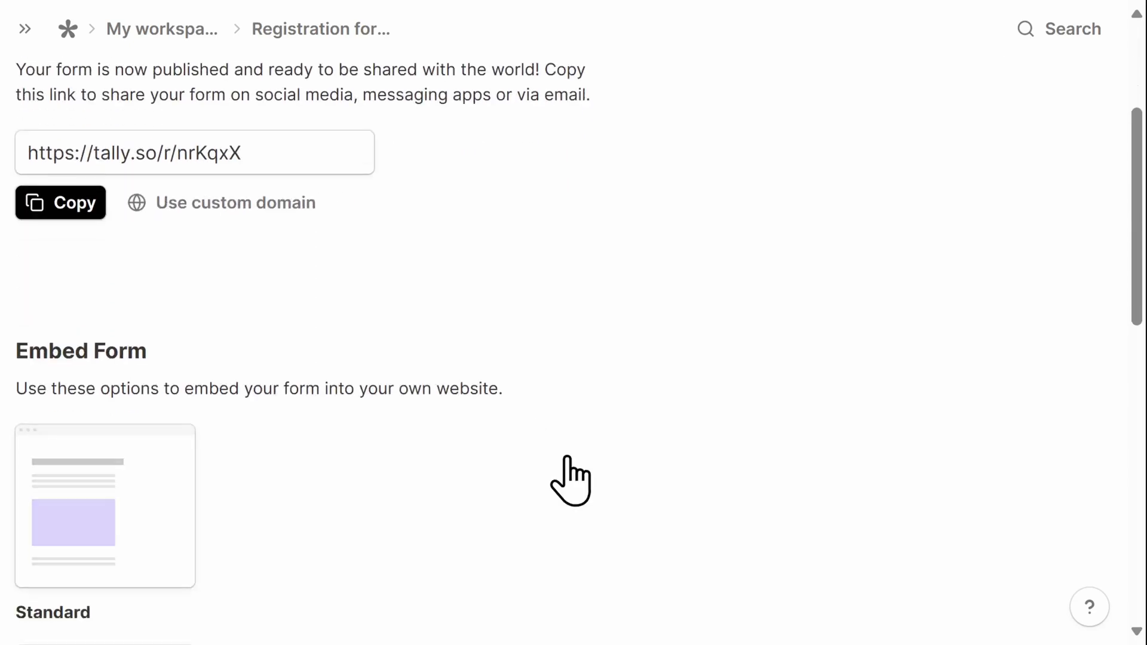
{"action": "scroll", "coordinate": [568, 459], "scroll_direction": "down", "scroll_amount": 2}
{"action": "scroll", "coordinate": [568, 460], "scroll_direction": "down", "scroll_amount": 2}
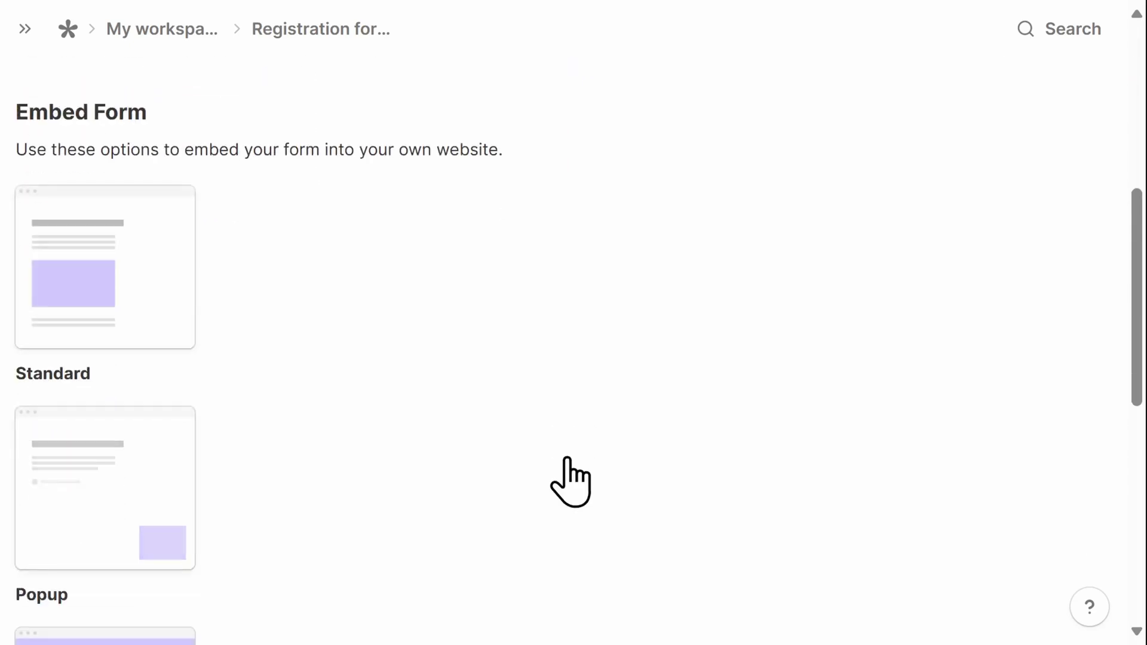
{"action": "scroll", "coordinate": [570, 481], "scroll_direction": "down", "scroll_amount": 2}
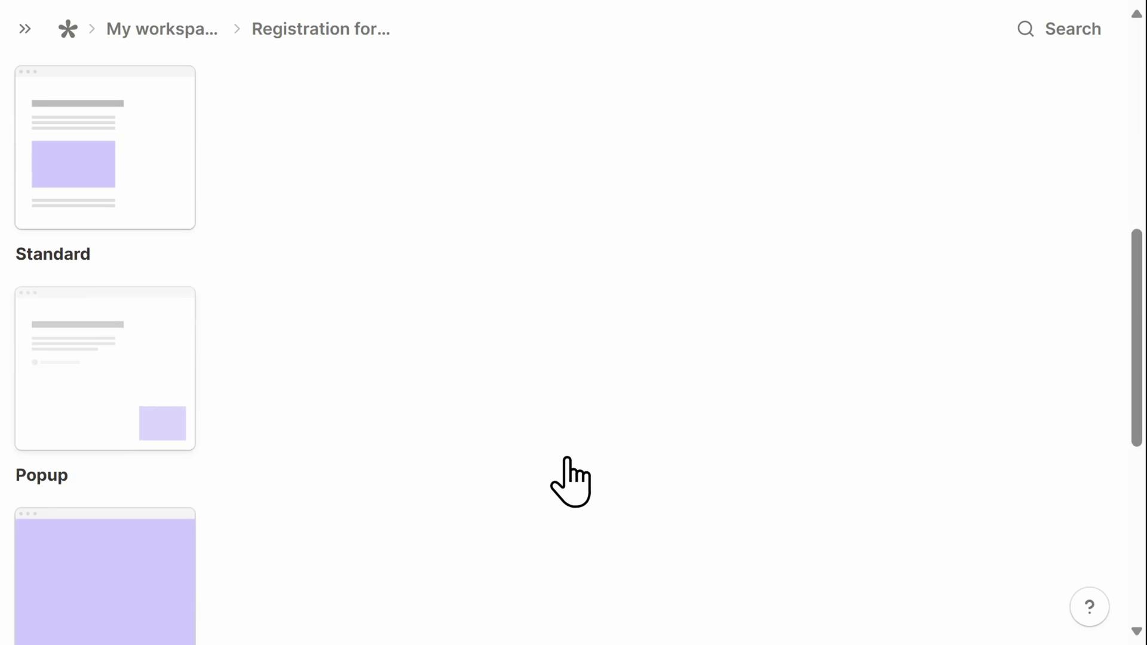
{"action": "scroll", "coordinate": [571, 482], "scroll_direction": "down", "scroll_amount": 2}
{"action": "scroll", "coordinate": [570, 482], "scroll_direction": "down", "scroll_amount": 2}
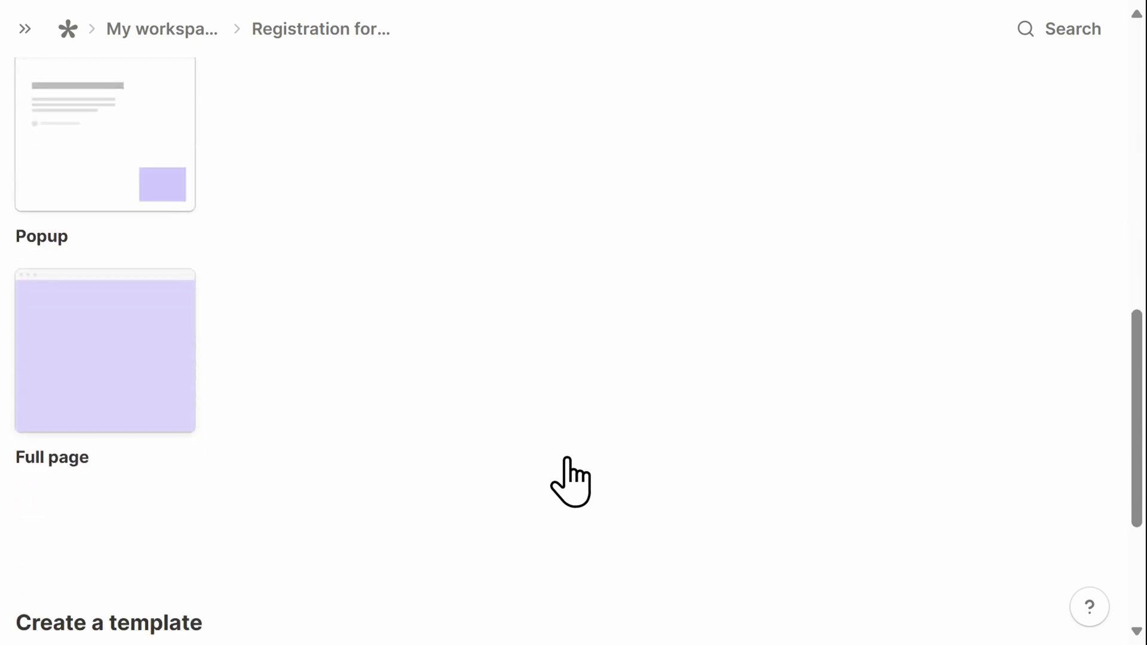
{"action": "scroll", "coordinate": [570, 481], "scroll_direction": "up", "scroll_amount": 6}
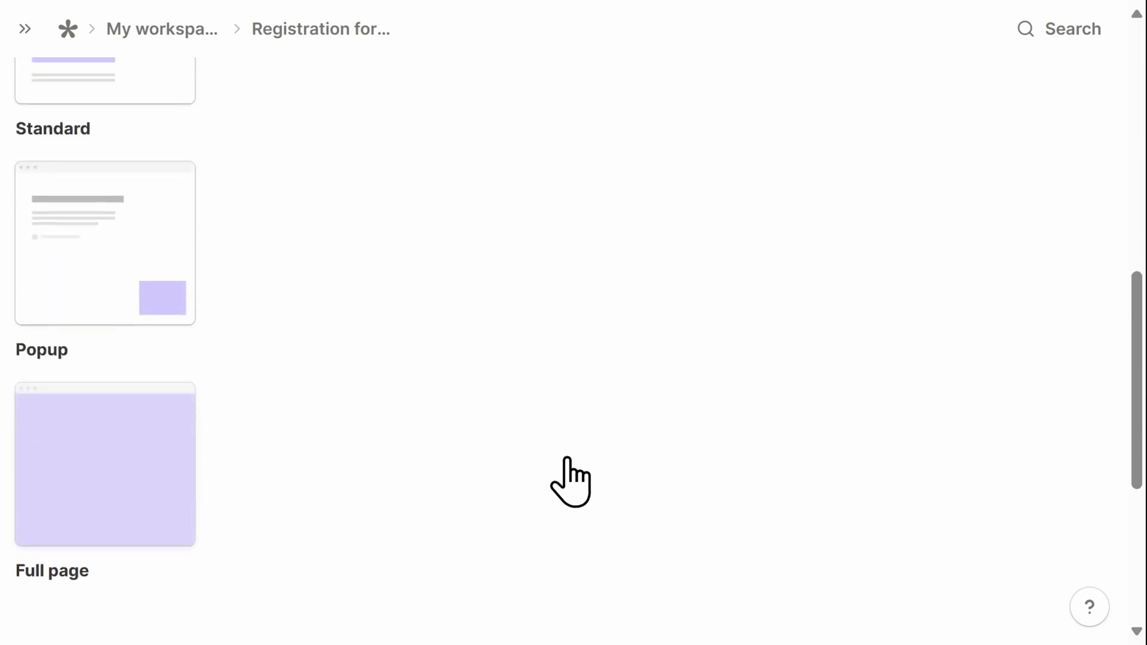
{"action": "scroll", "coordinate": [568, 459], "scroll_direction": "up", "scroll_amount": 6}
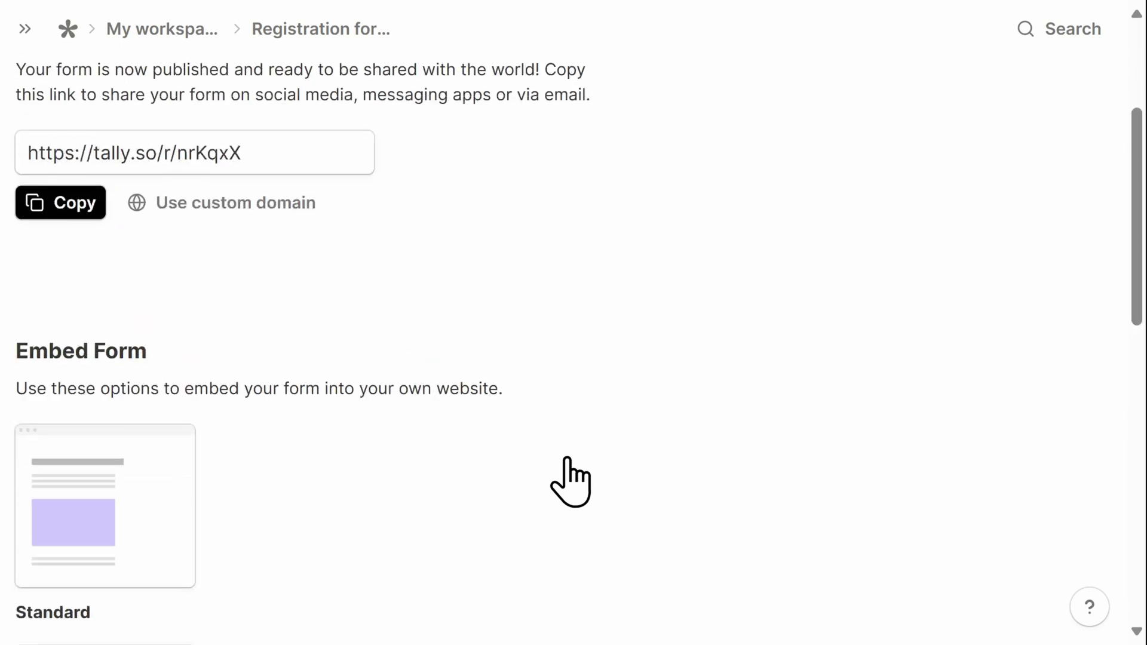
{"action": "scroll", "coordinate": [565, 461], "scroll_direction": "up", "scroll_amount": 2}
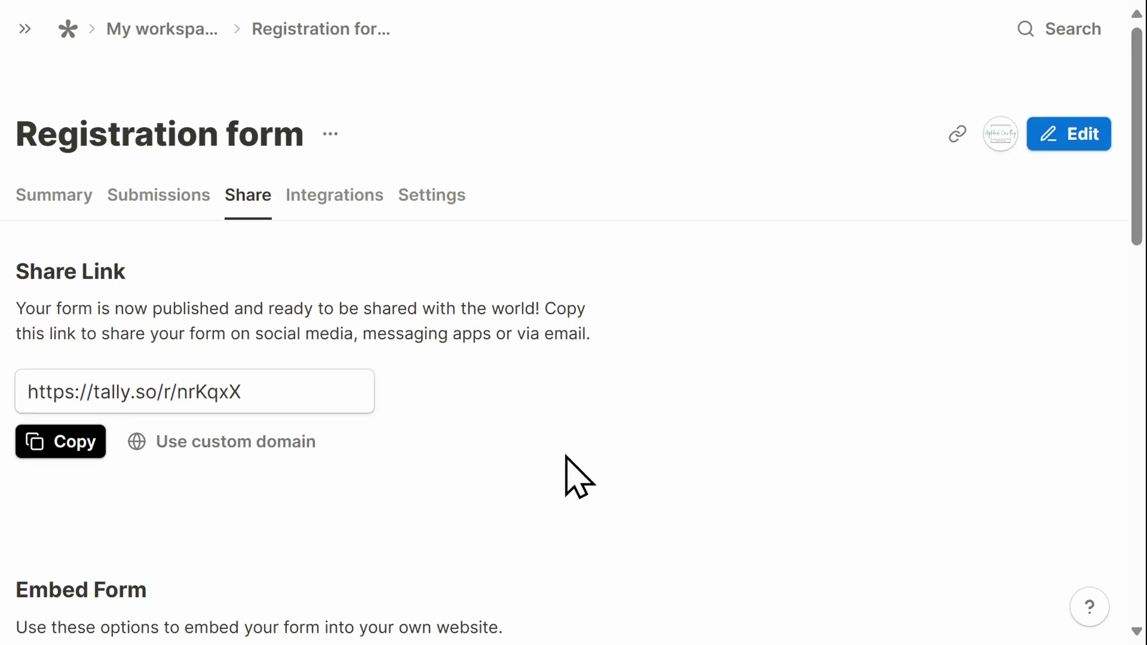
Confirm the Registration form has no submissions, browse its integrations, then return to My workspace
{"action": "left_click", "coordinate": [144, 192]}
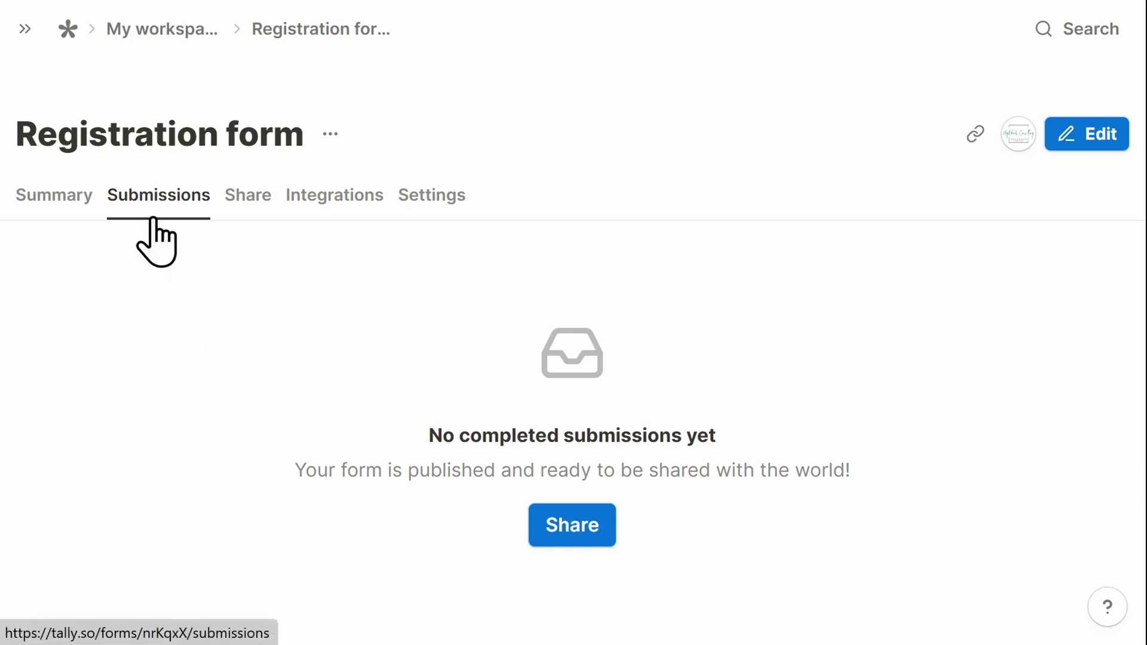
{"action": "left_click", "coordinate": [314, 232]}
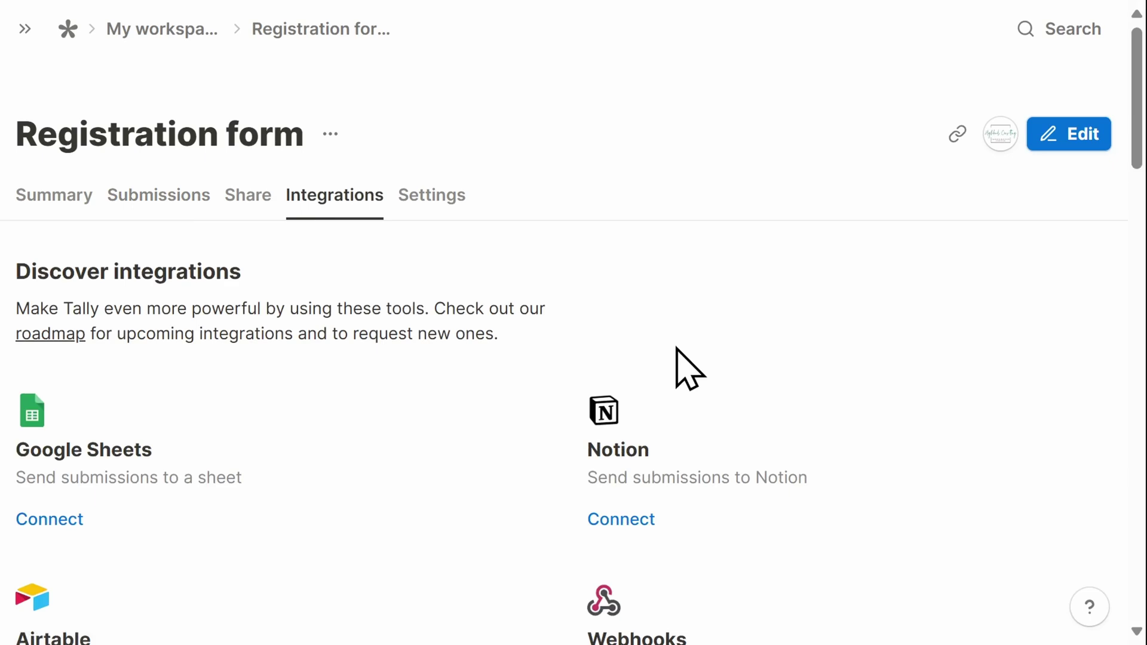
{"action": "scroll", "coordinate": [451, 376], "scroll_direction": "down", "scroll_amount": 2}
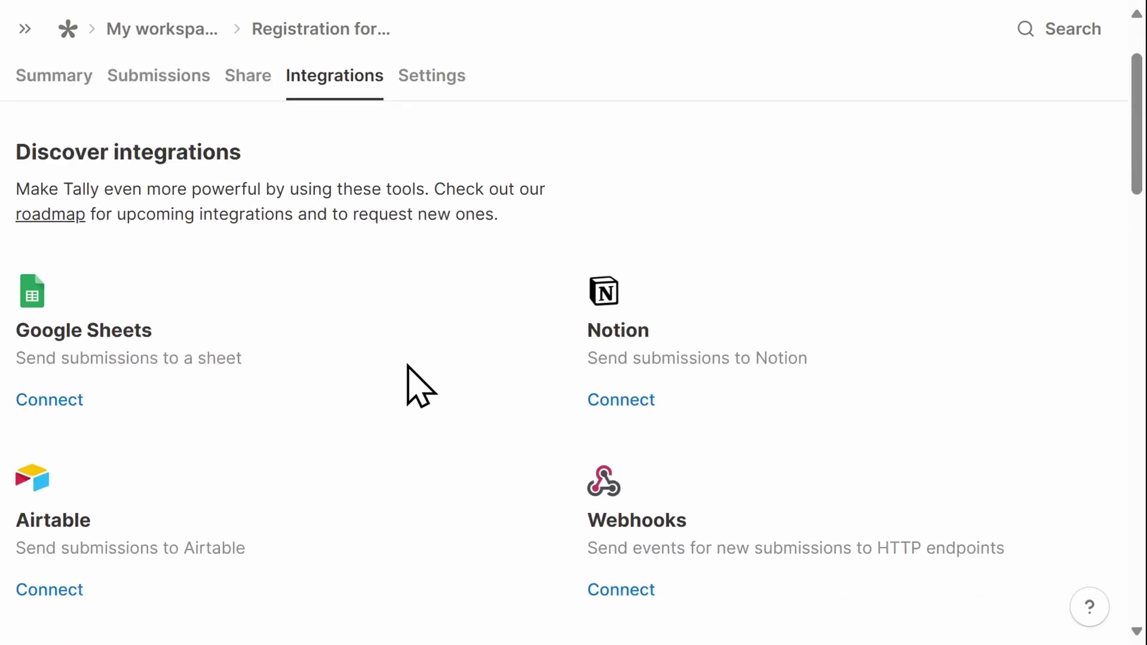
{"action": "scroll", "coordinate": [504, 358], "scroll_direction": "down", "scroll_amount": 10}
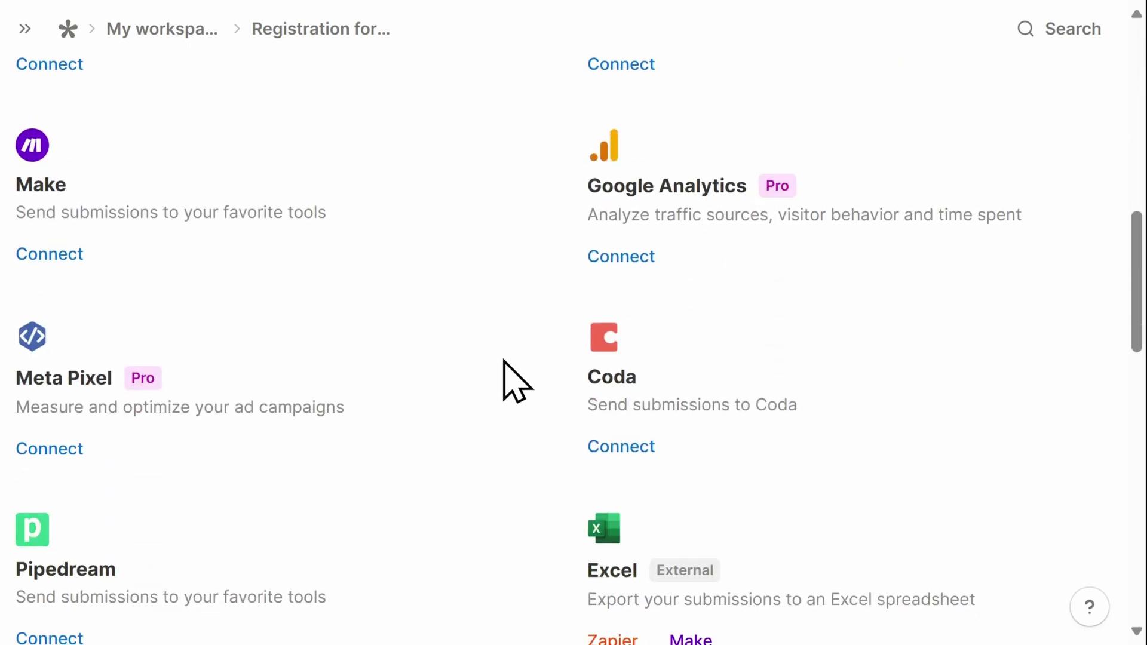
{"action": "scroll", "coordinate": [513, 360], "scroll_direction": "down", "scroll_amount": 4}
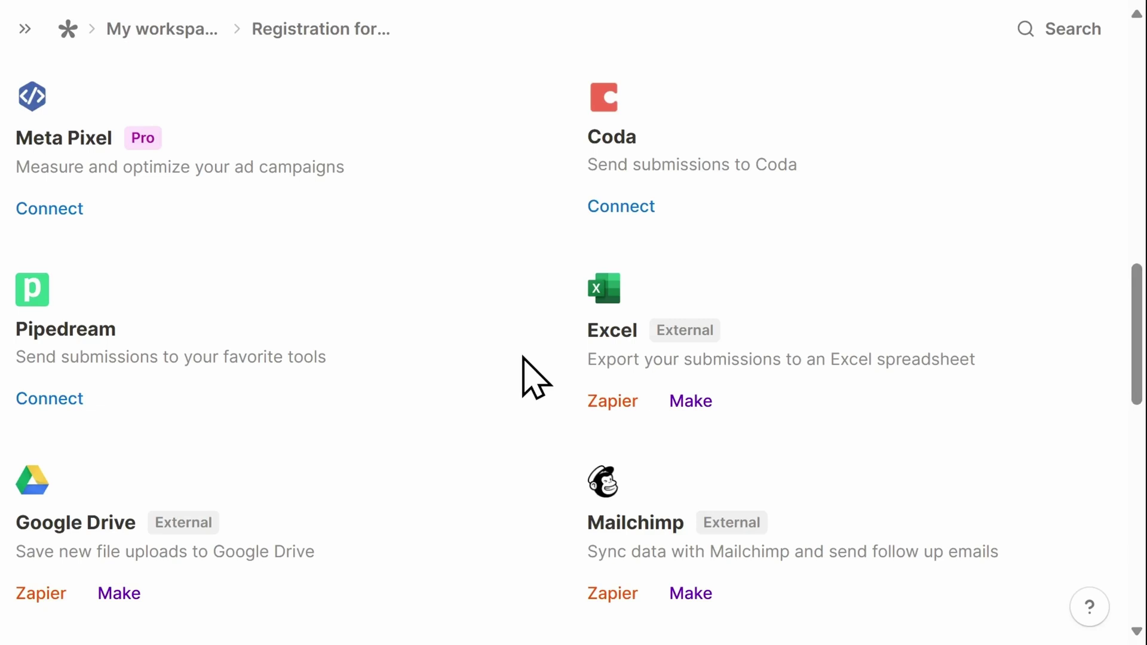
{"action": "left_click", "coordinate": [193, 61]}
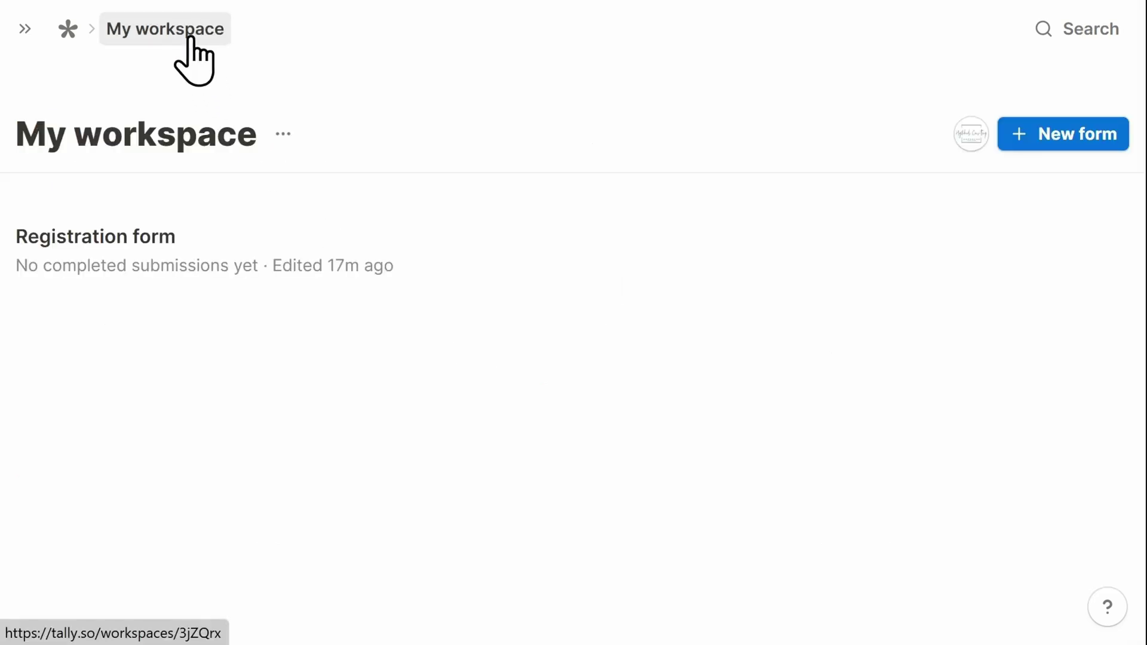
Create a new form titled 'Job Application', started from scratch
{"action": "left_click", "coordinate": [1032, 152]}
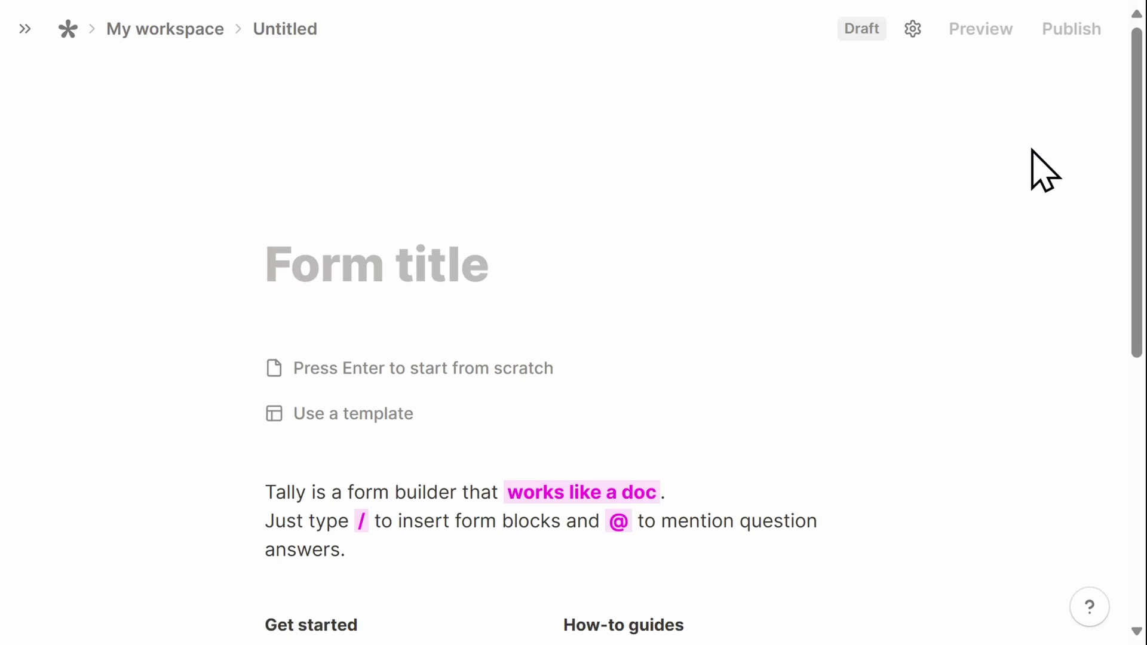
{"action": "type", "text": "Job "}
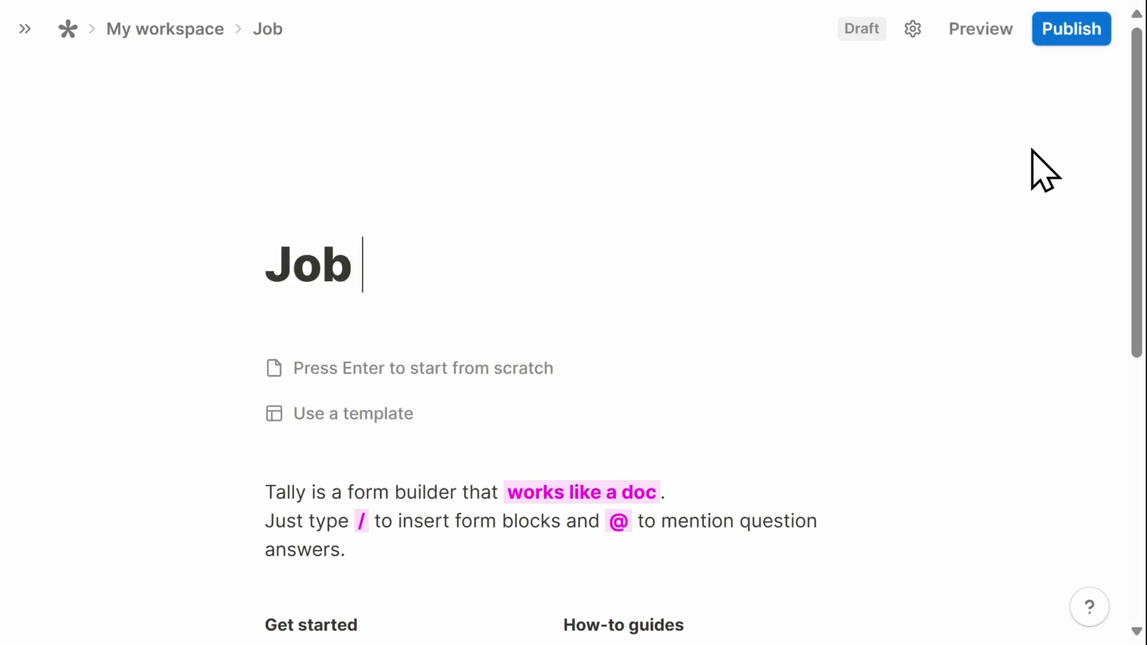
{"action": "type", "text": "Applica"}
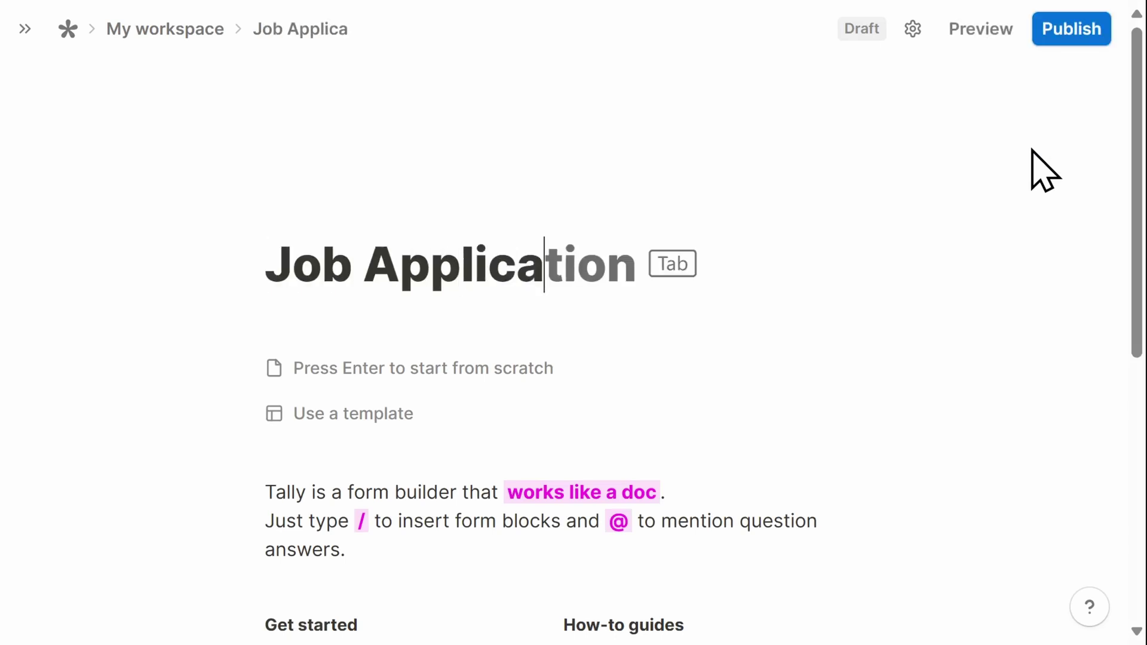
{"action": "type", "text": "tion"}
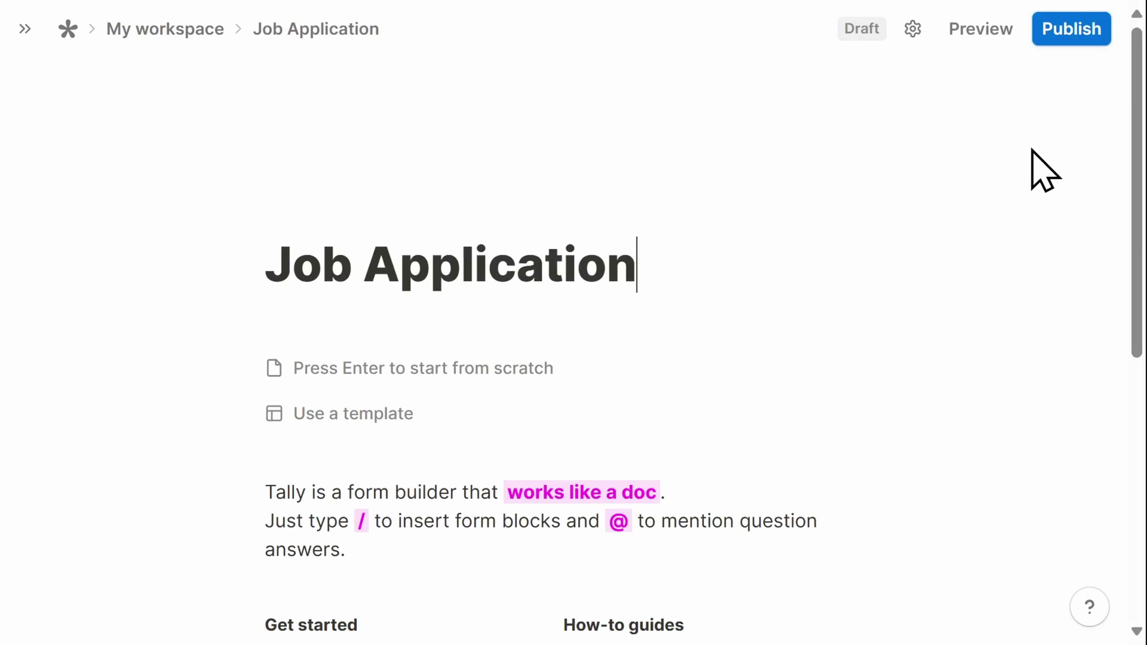
{"action": "left_click", "coordinate": [539, 371]}
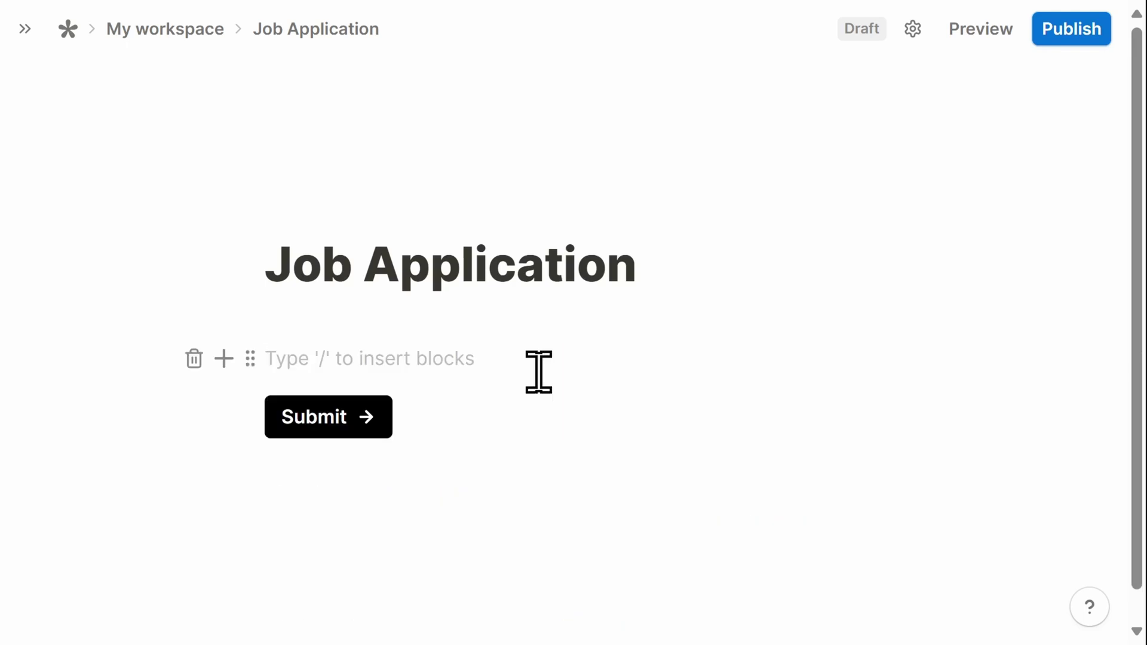
{"action": "left_click", "coordinate": [224, 358]}
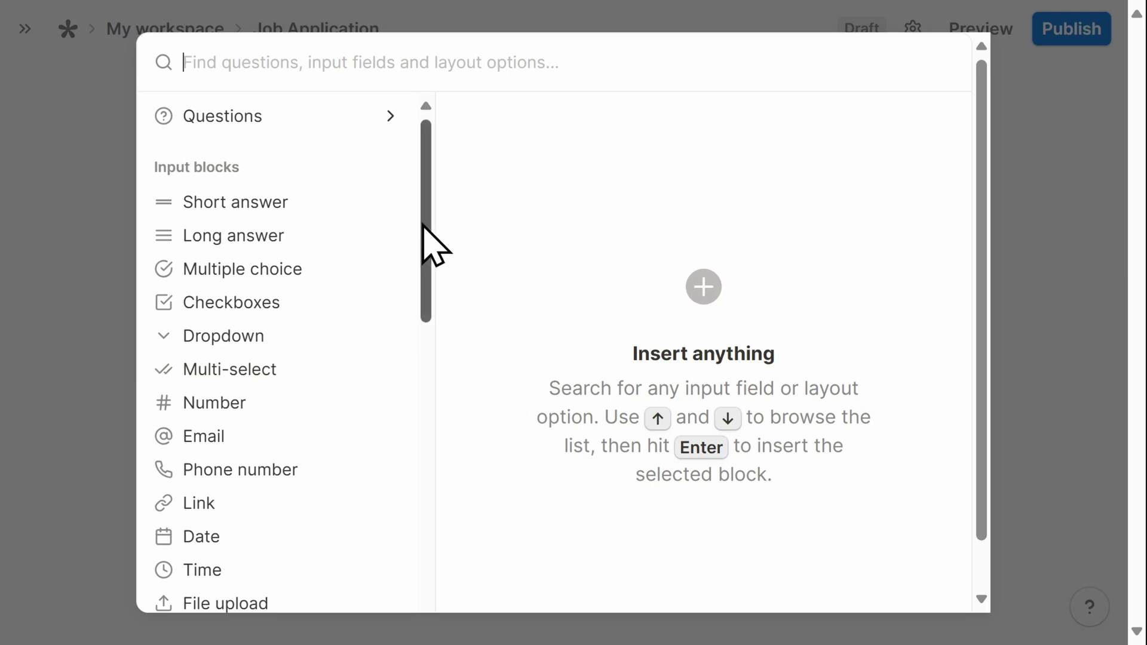
{"action": "mouse_move", "coordinate": [423, 225]}
{"action": "left_mouse_down"}
{"action": "mouse_move", "coordinate": [440, 428]}
{"action": "mouse_move", "coordinate": [438, 217]}
{"action": "left_mouse_up"}
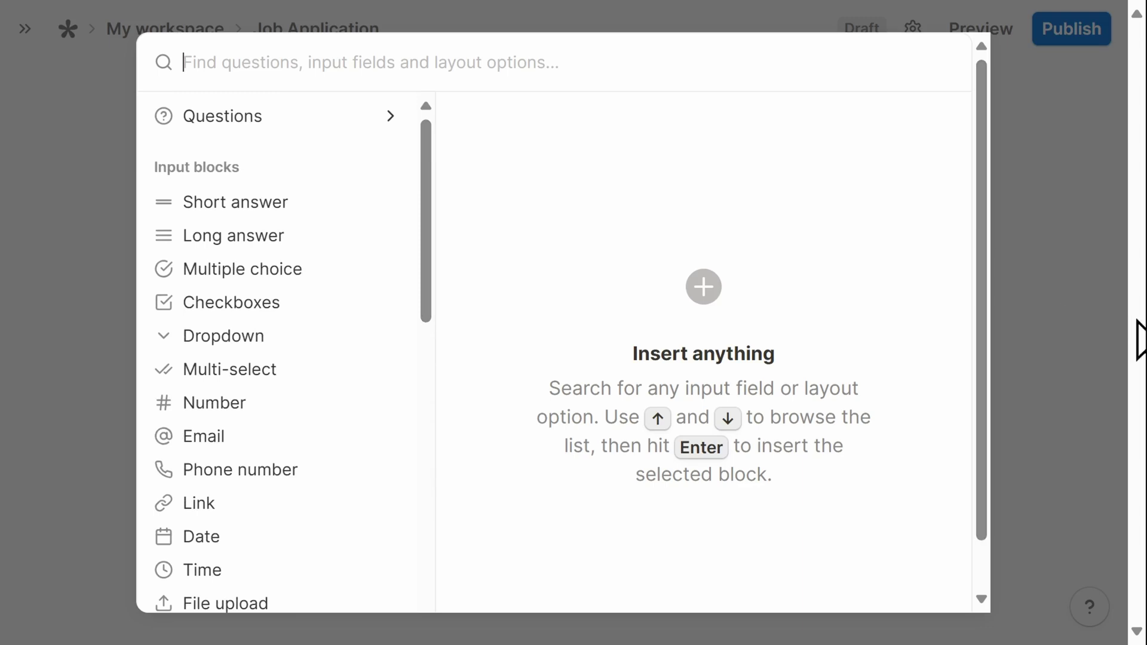
{"action": "left_click", "coordinate": [1090, 369]}
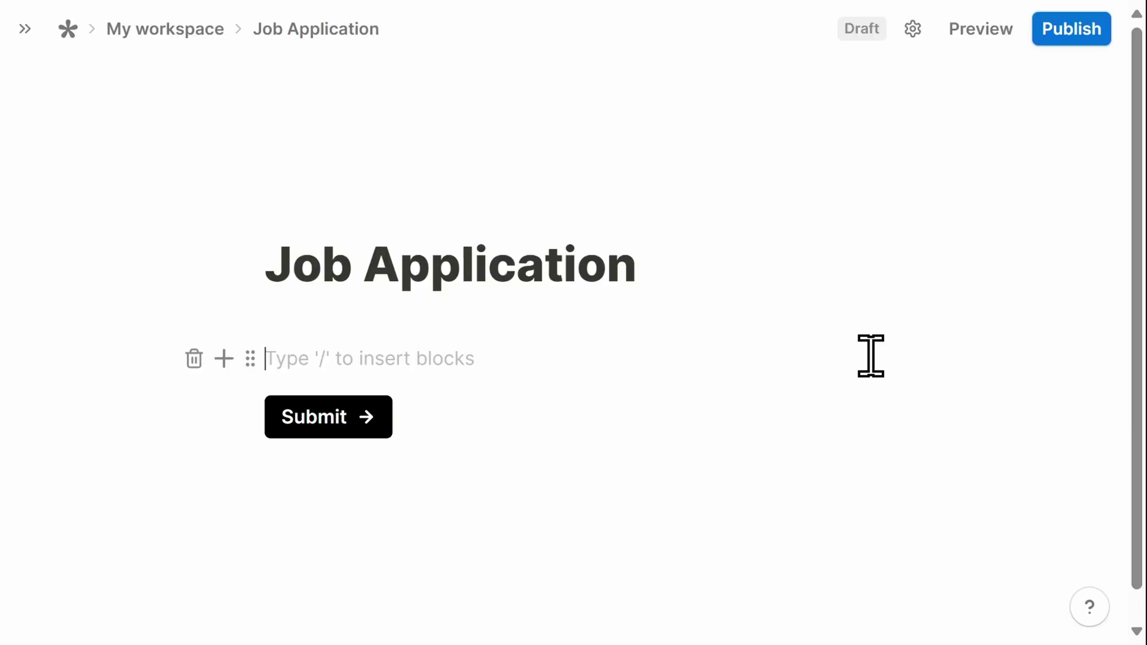
Add short-answer fields labelled 'First Name' and 'Last Name'
{"action": "type", "text": "/"}
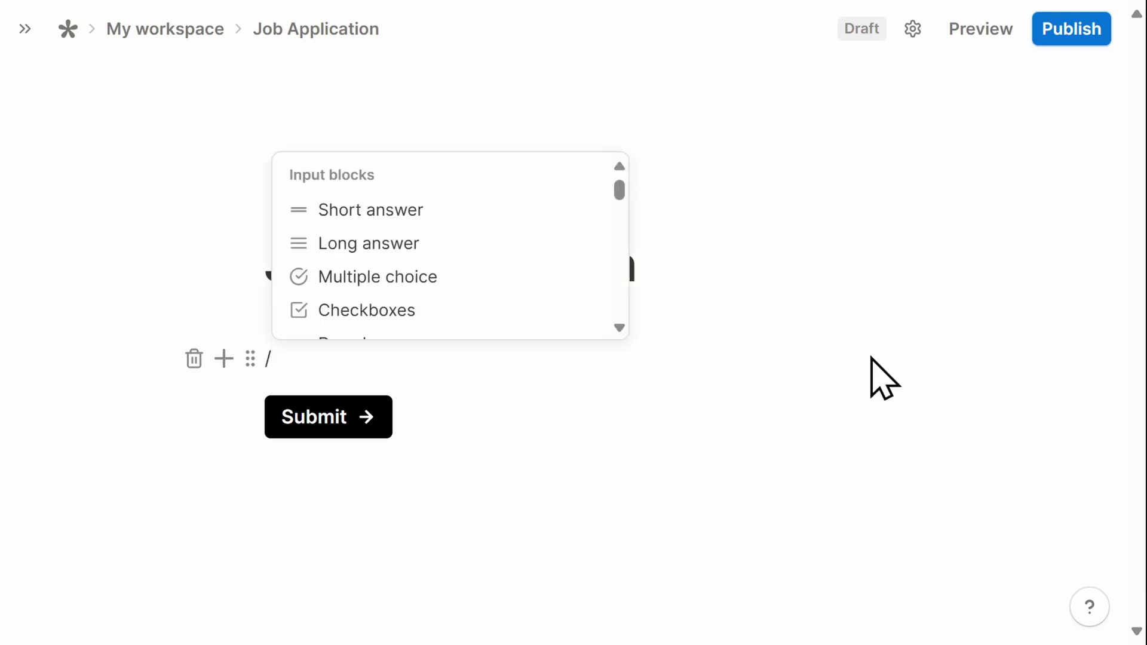
{"action": "left_click", "coordinate": [535, 215]}
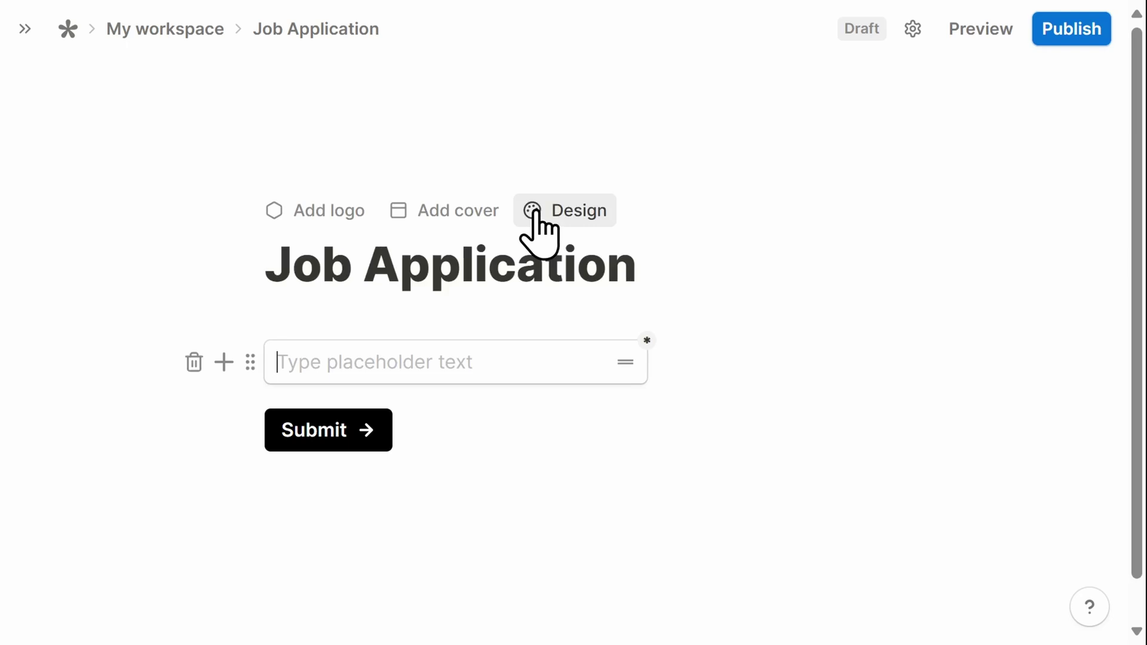
{"action": "type", "text": "First Name"}
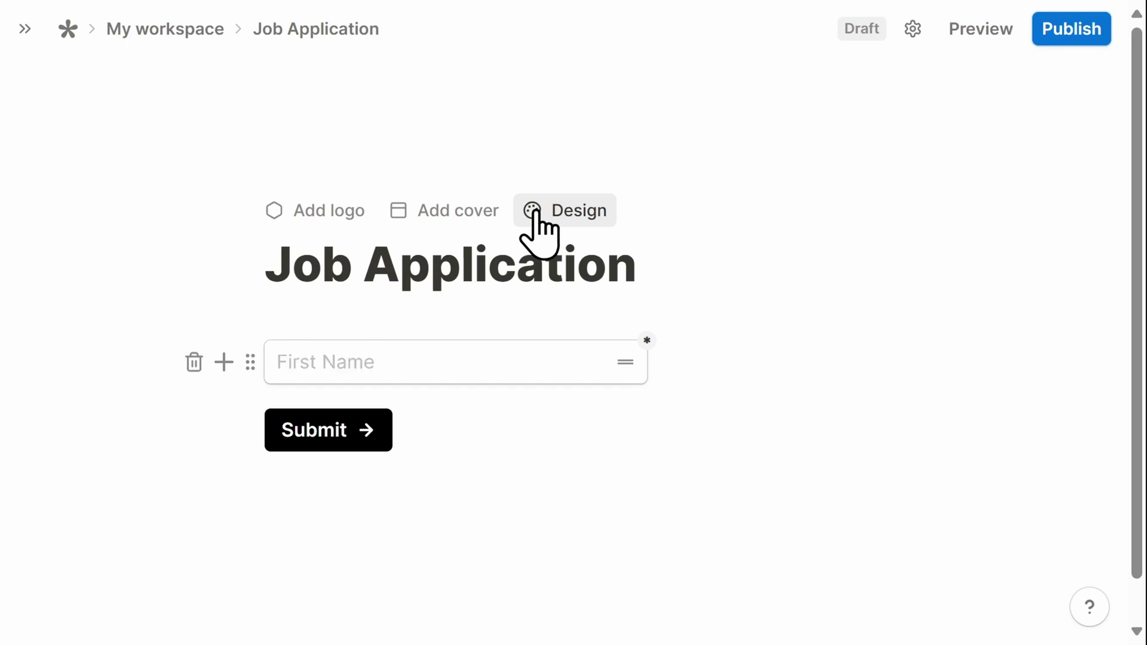
{"action": "key", "text": "Return"}
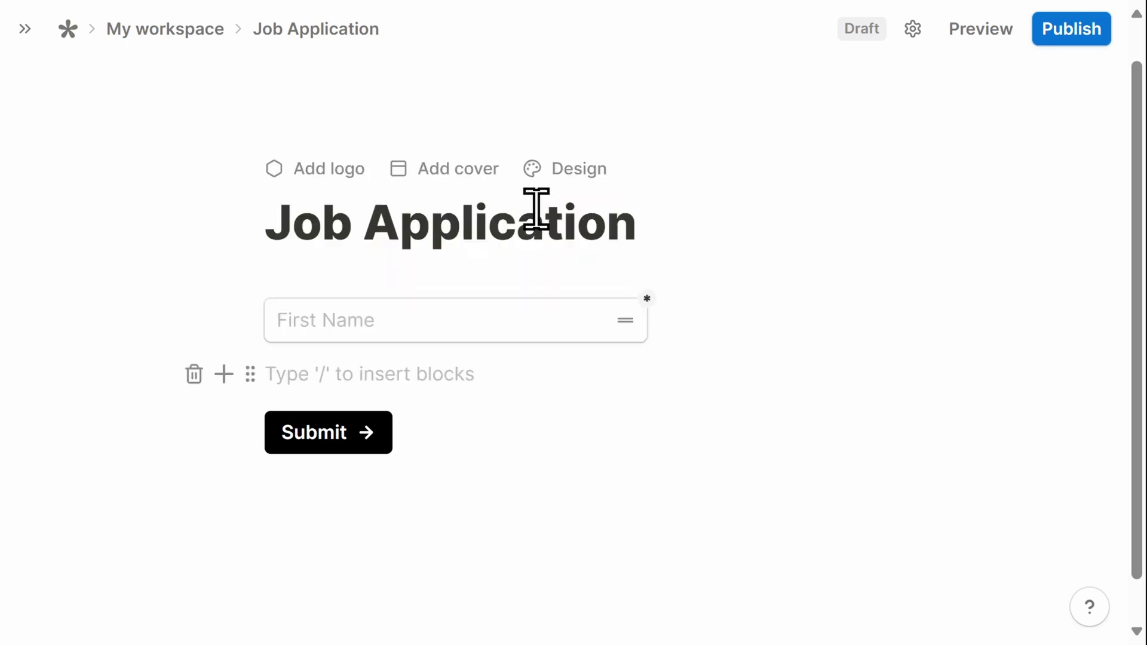
{"action": "type", "text": "/"}
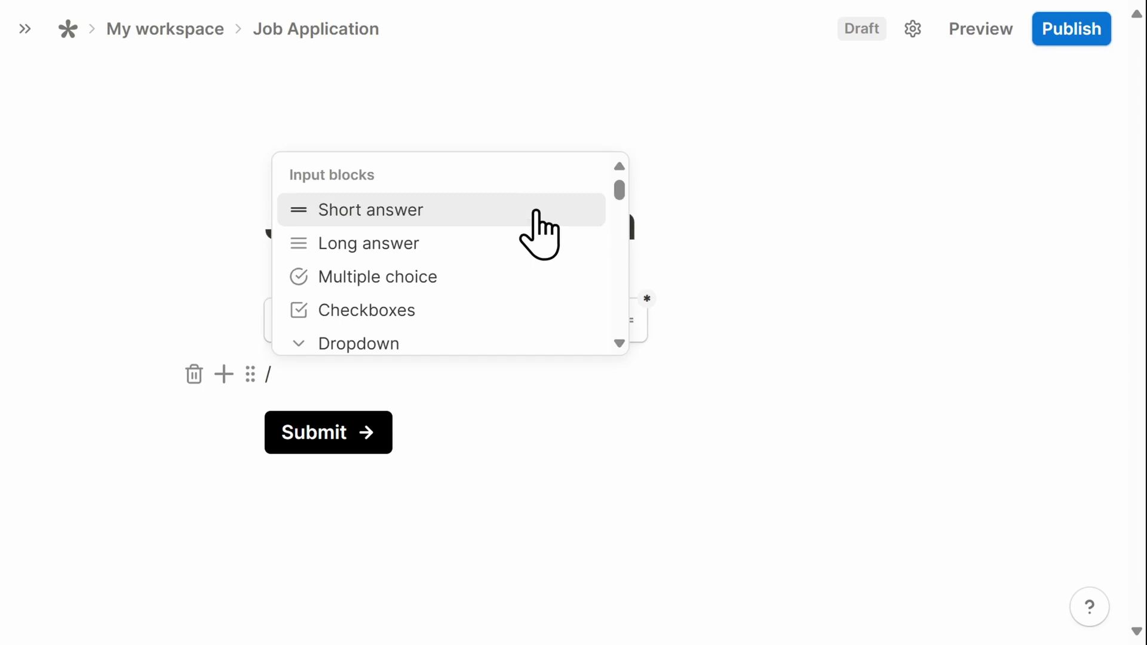
{"action": "left_click", "coordinate": [536, 210]}
{"action": "type", "text": "Last Name"}
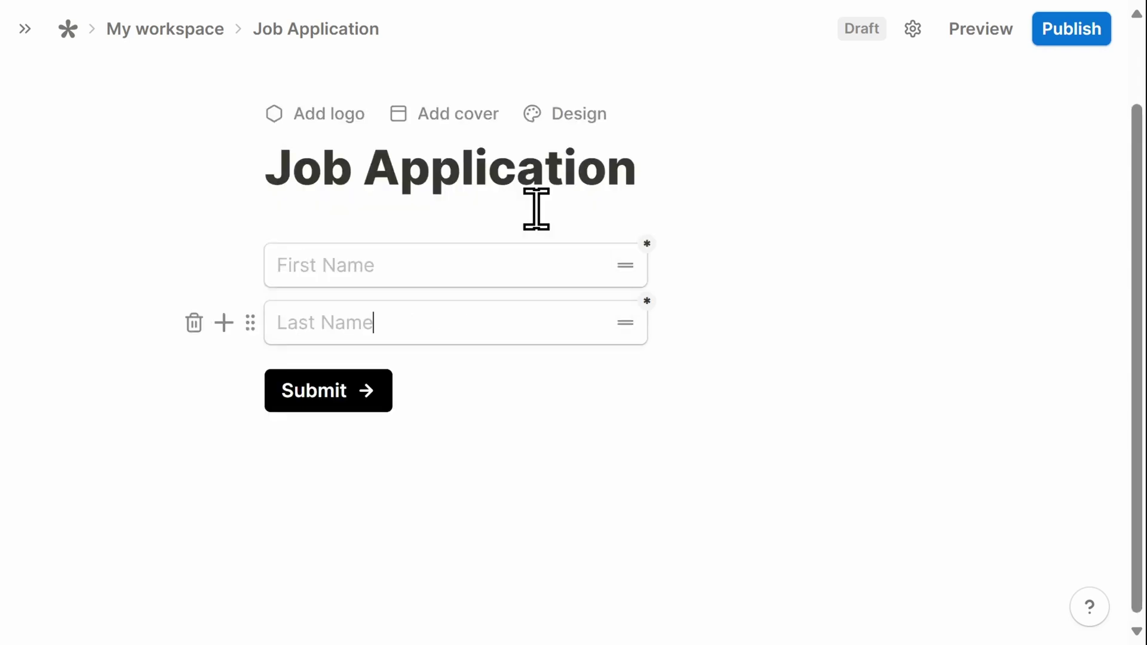
{"action": "key", "text": "Return"}
Add a required Number field labelled 'Phone Number'
{"action": "type", "text": "/"}
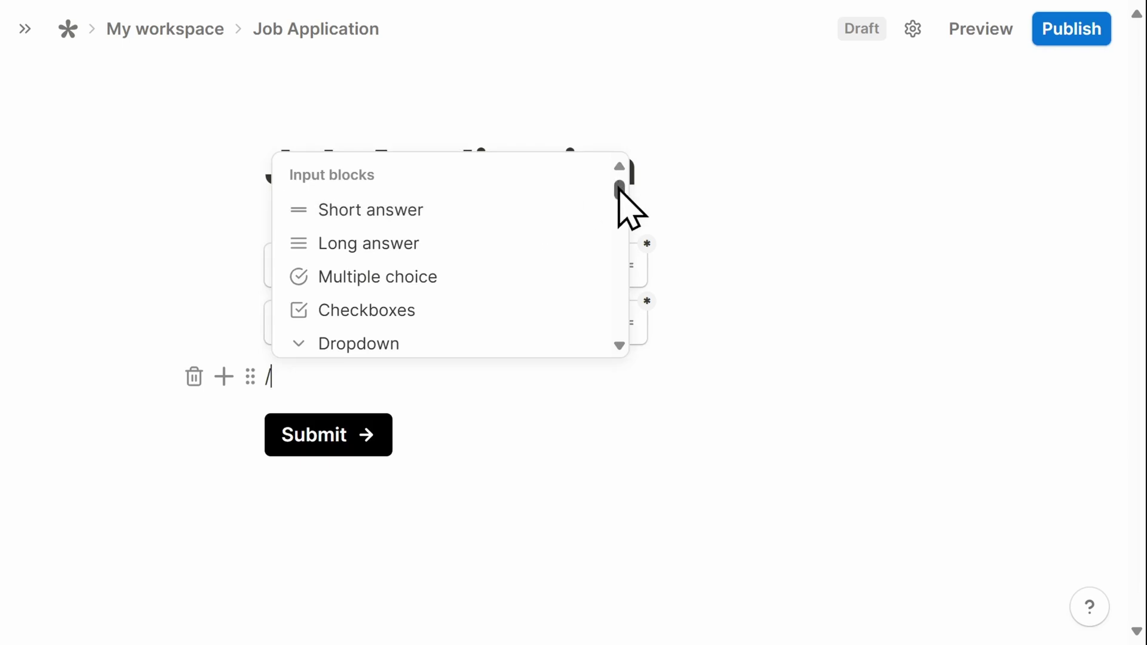
{"action": "scroll", "coordinate": [618, 192], "scroll_direction": "down", "scroll_amount": 1}
{"action": "scroll", "coordinate": [619, 196], "scroll_direction": "down", "scroll_amount": 2}
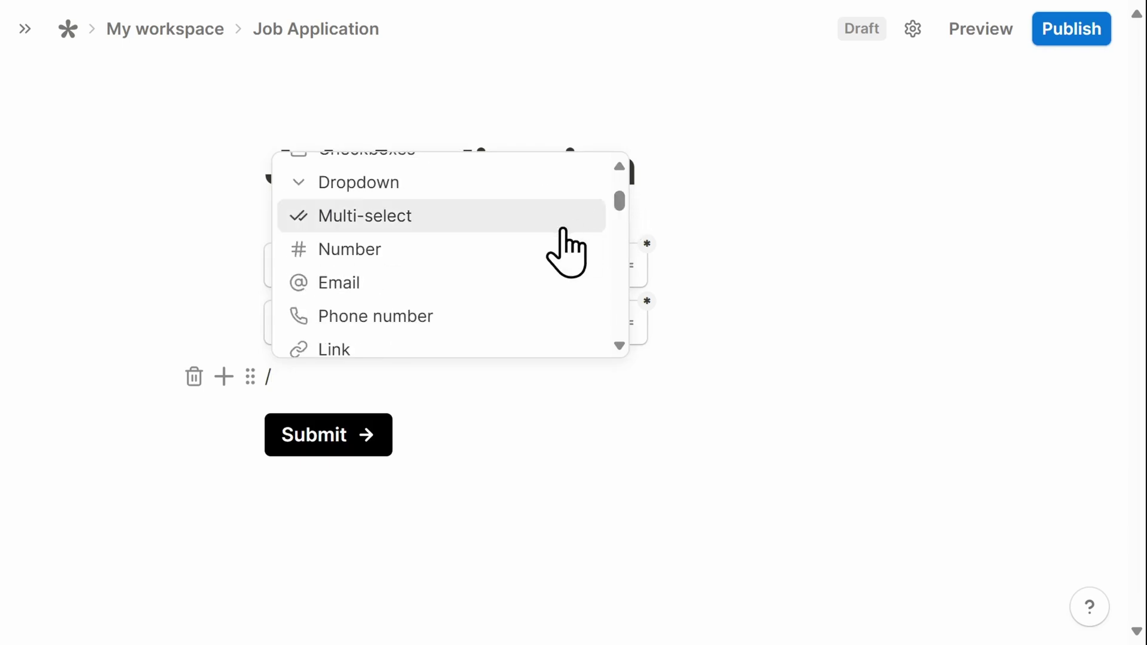
{"action": "left_click", "coordinate": [540, 246]}
{"action": "type", "text": "Phone Number"}
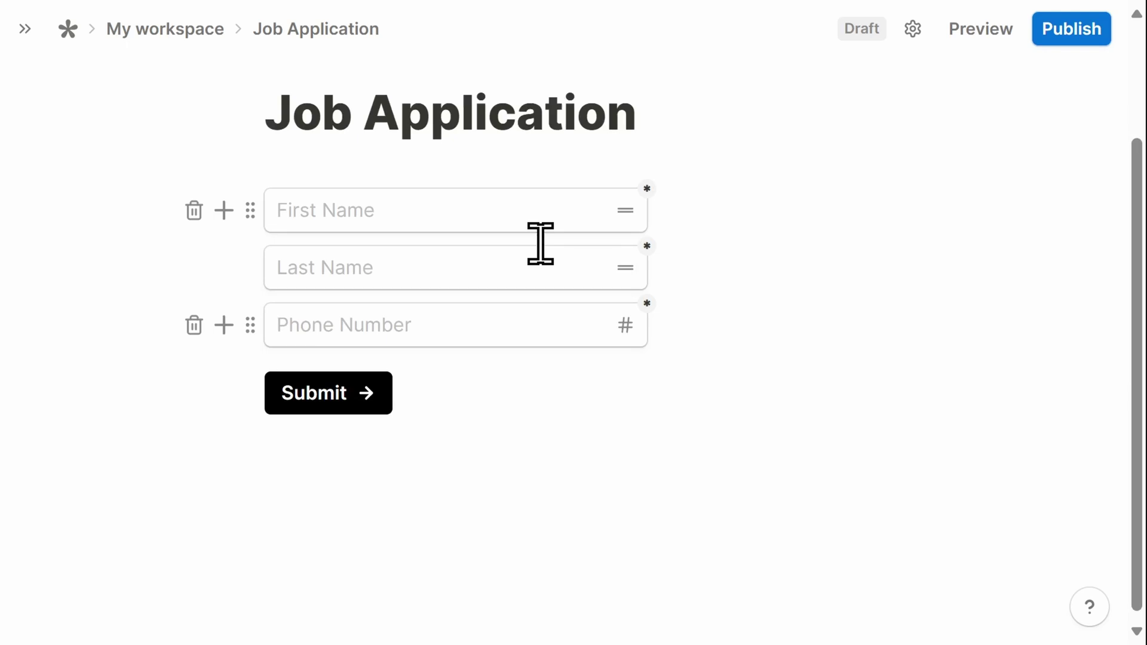
{"action": "left_click", "coordinate": [250, 325]}
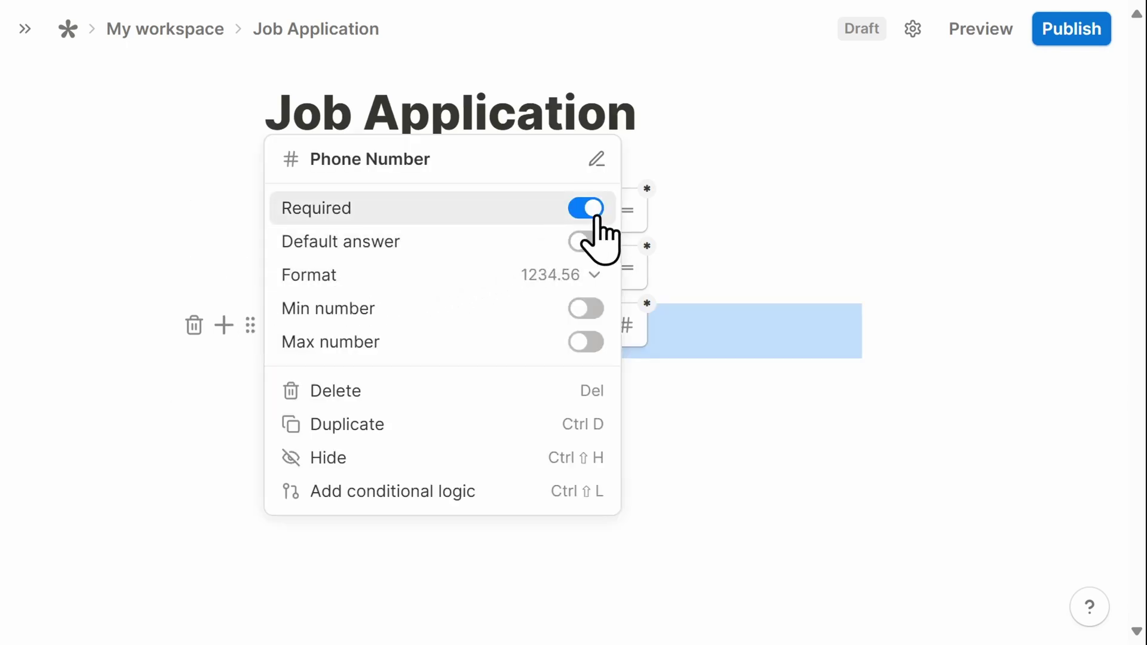
{"action": "left_click", "coordinate": [748, 222]}
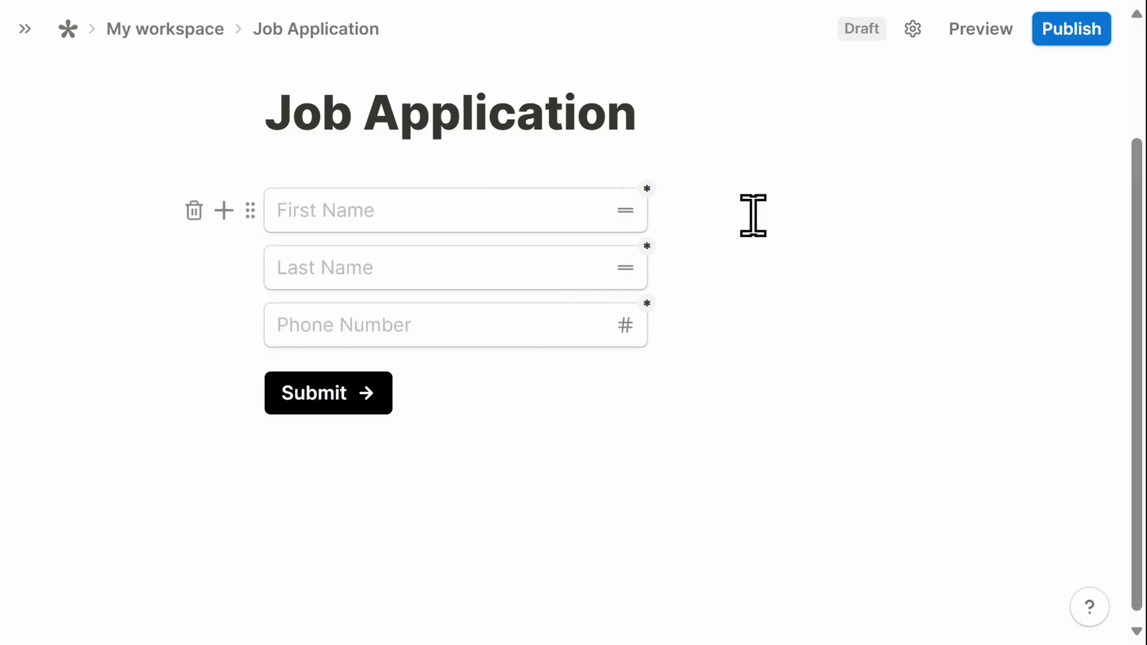
{"action": "left_click", "coordinate": [544, 324]}
Add an Email field labelled 'E-Mail' below Phone Number, followed by an empty line
{"action": "key", "text": "Return"}
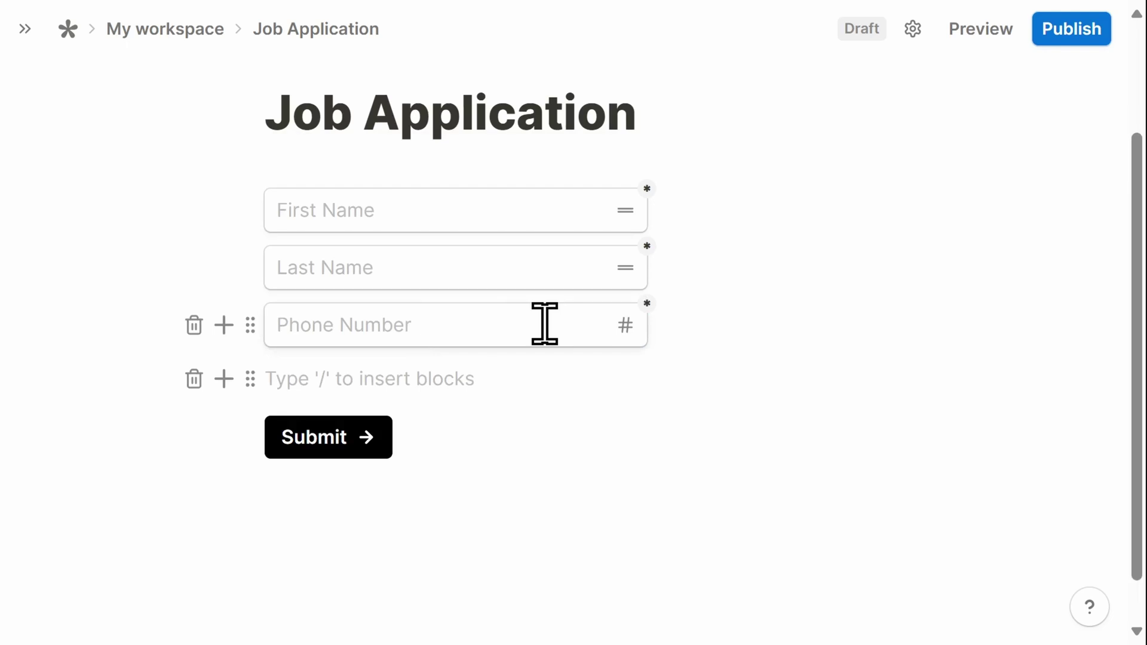
{"action": "type", "text": "/e"}
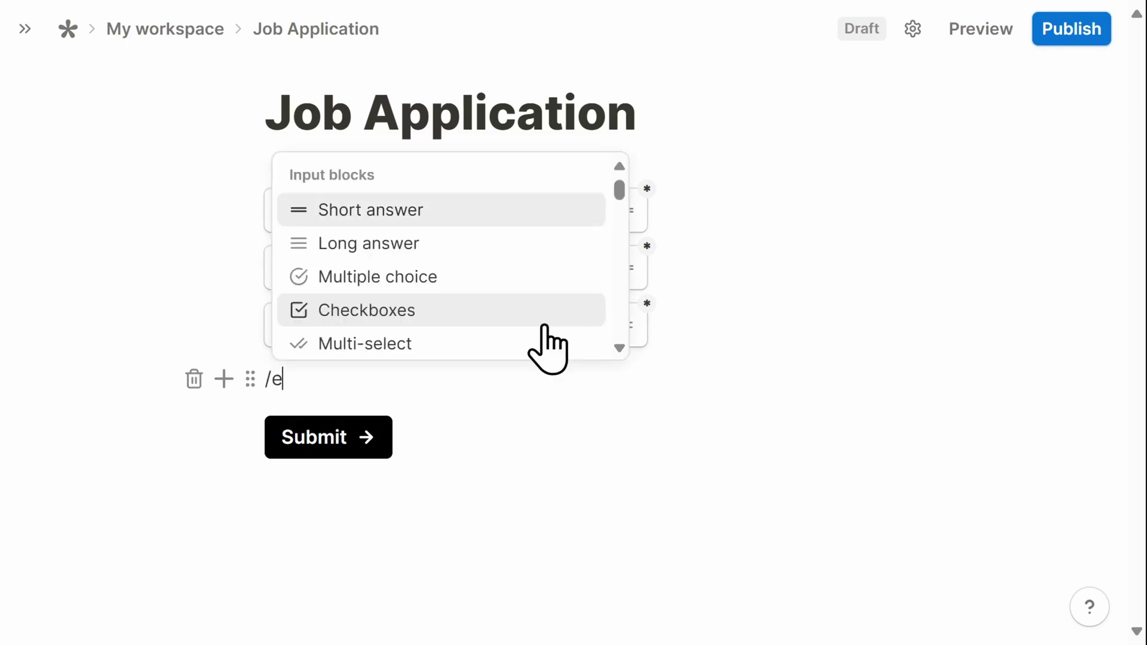
{"action": "type", "text": "m"}
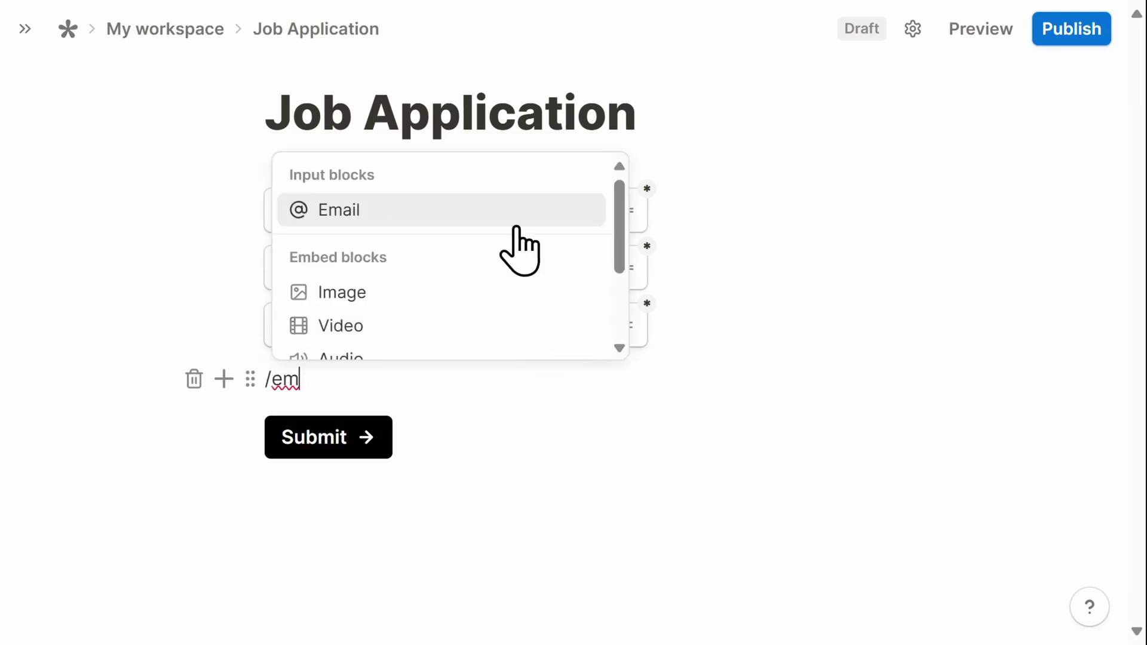
{"action": "left_click", "coordinate": [512, 218]}
{"action": "type", "text": "E-Mail"}
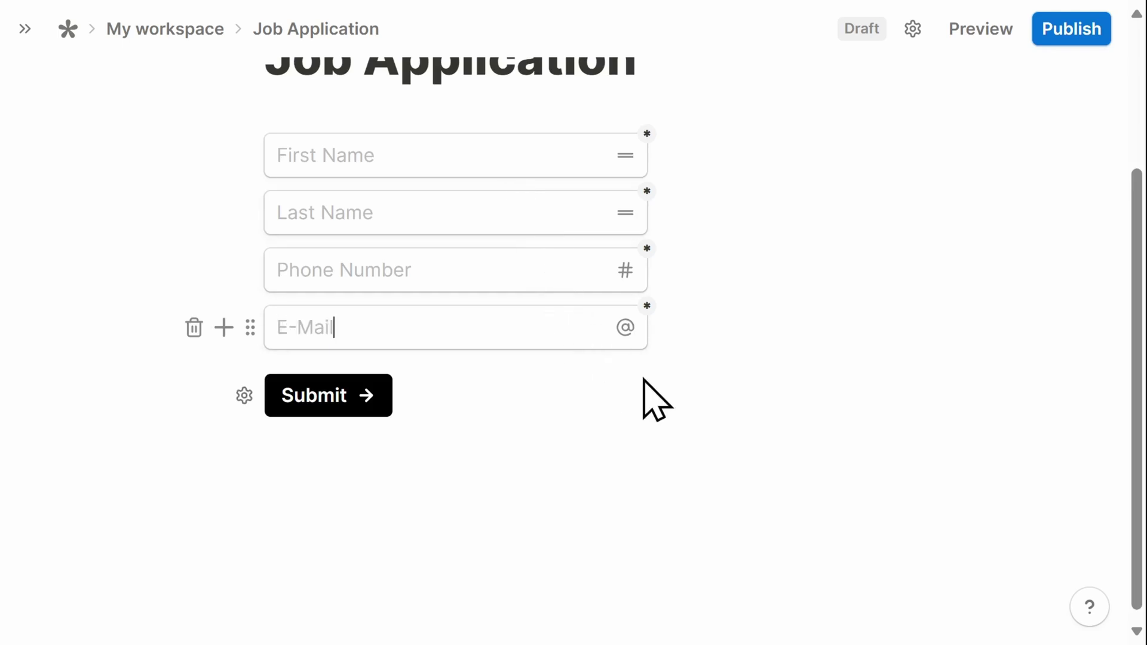
{"action": "key", "text": "Return"}
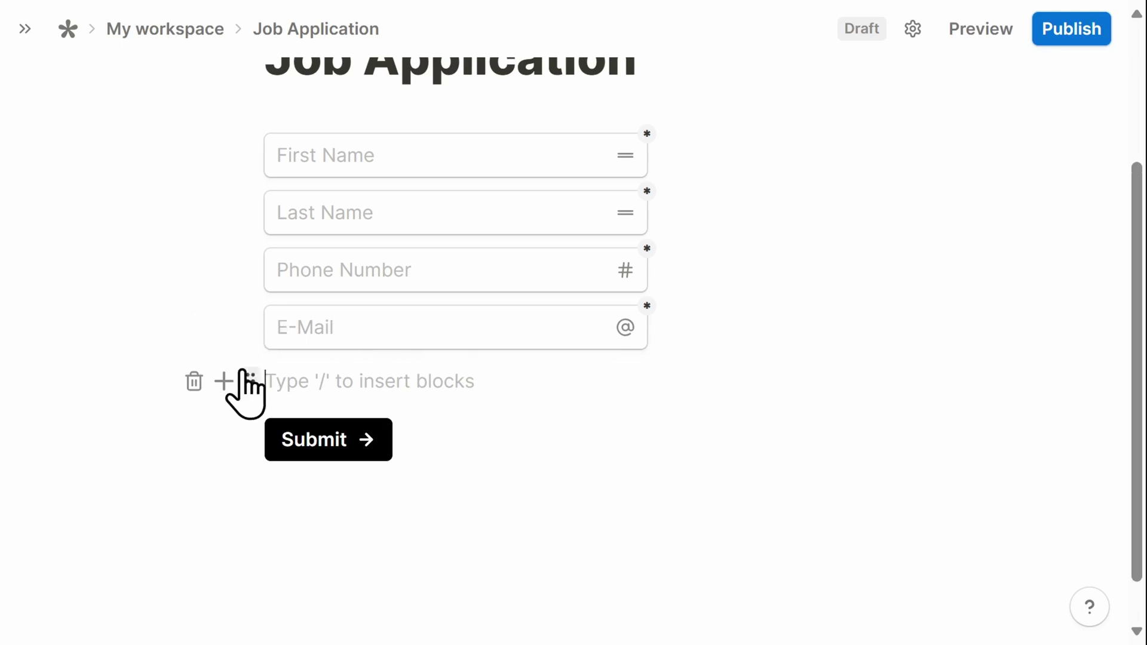
{"action": "left_click", "coordinate": [223, 381]}
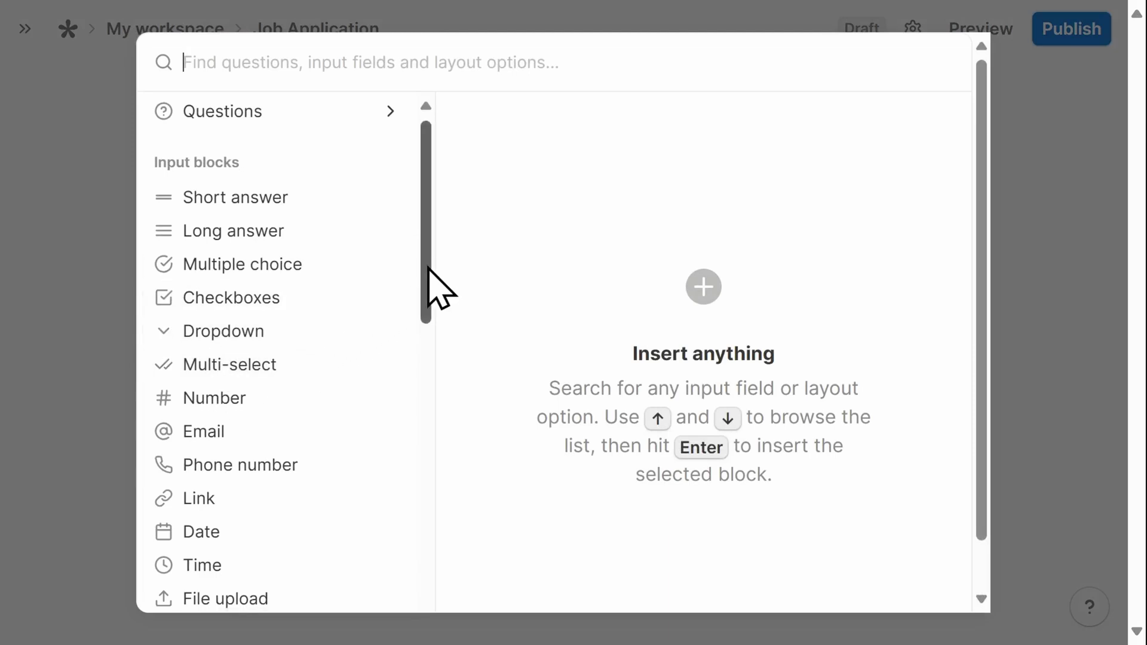
Insert a File upload block below the E-Mail field
{"action": "left_click_drag", "start_coordinate": [430, 287], "coordinate": [424, 346]}
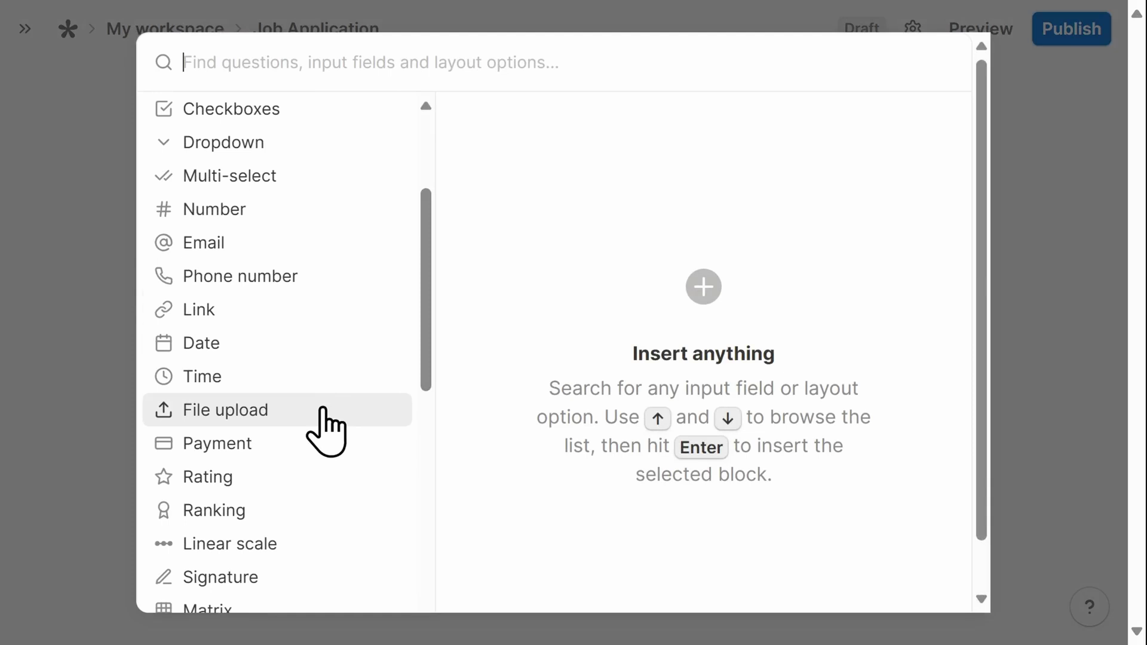
{"action": "mouse_move", "coordinate": [323, 411]}
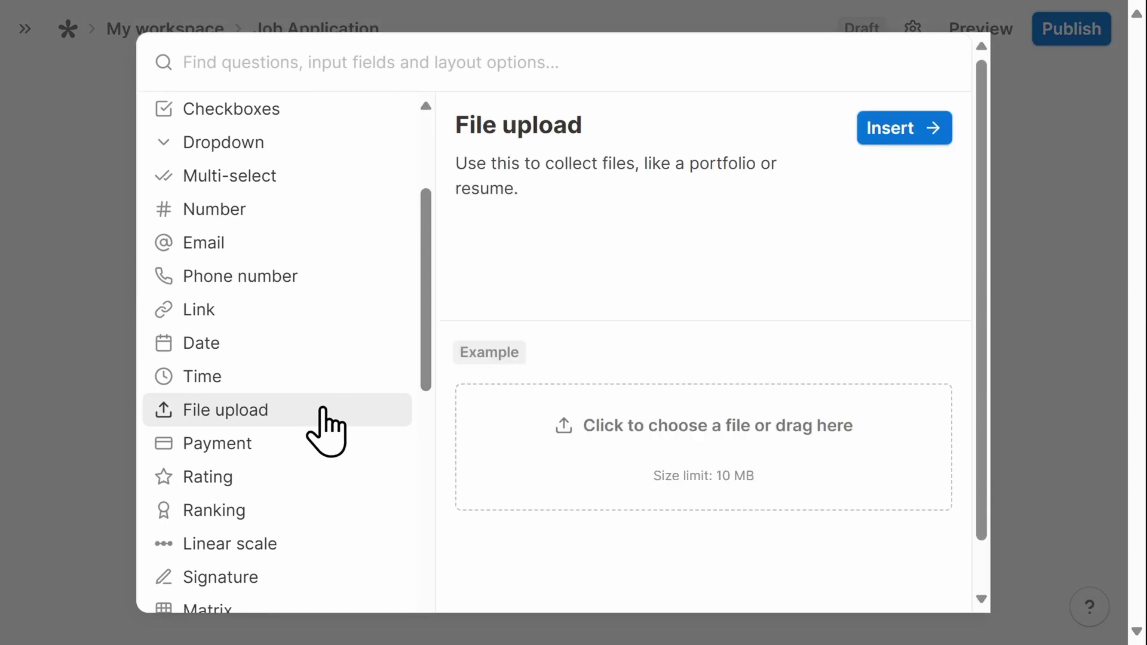
{"action": "left_click", "coordinate": [911, 129]}
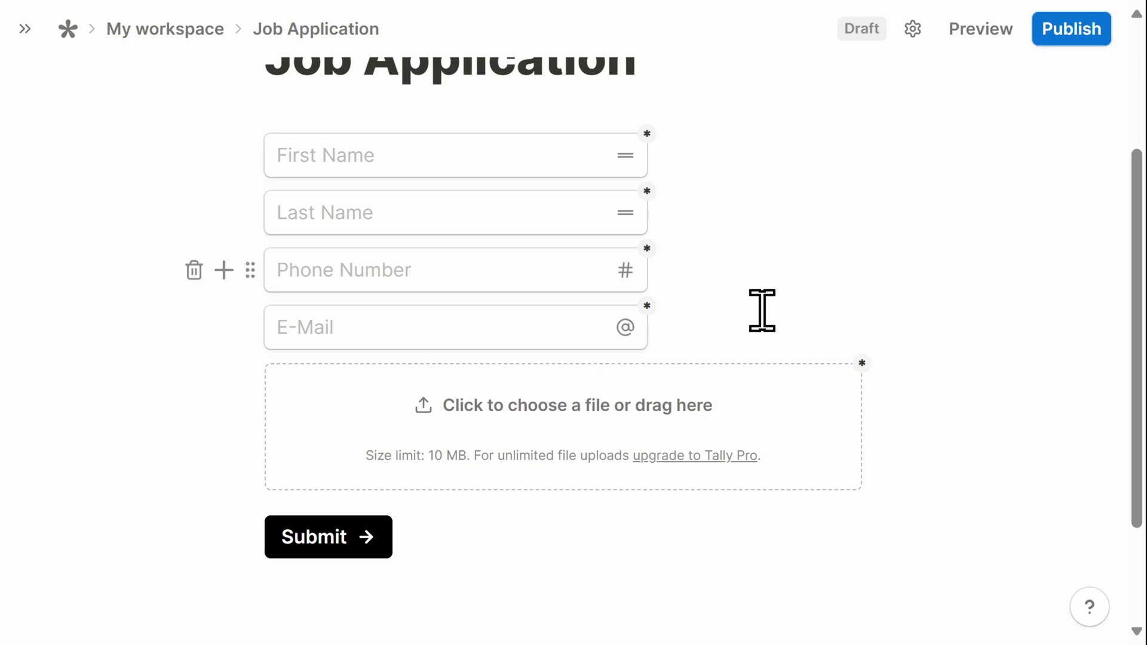
Add a text block 'Please attach cover letter' above the first upload
{"action": "left_click", "coordinate": [725, 351]}
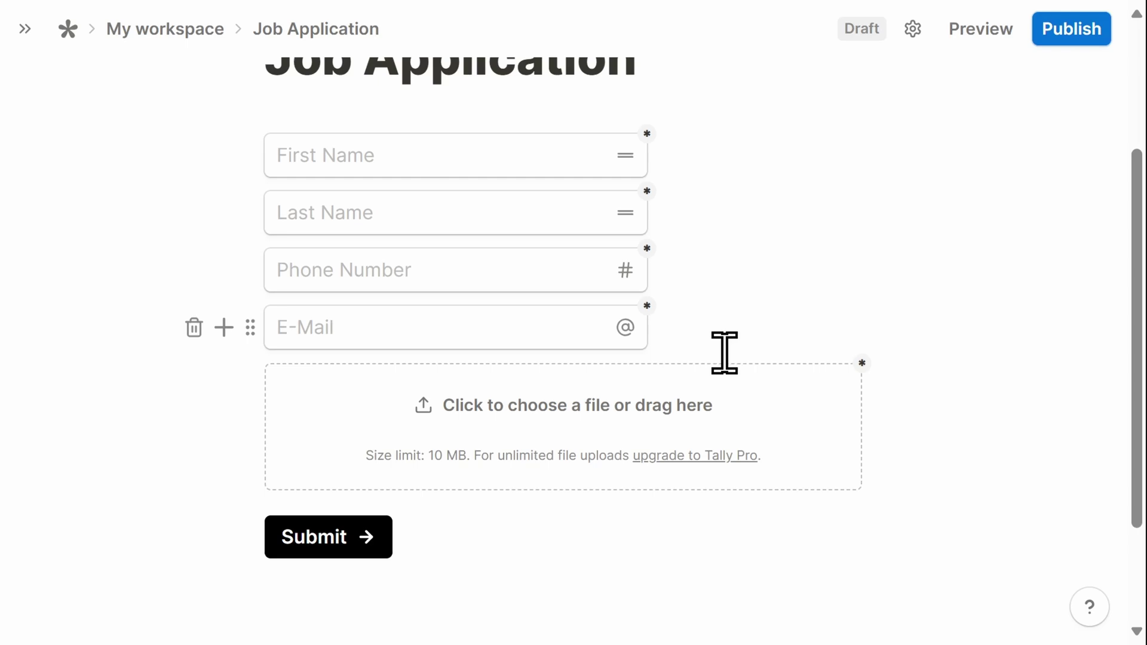
{"action": "left_click", "coordinate": [228, 336]}
{"action": "left_click_drag", "start_coordinate": [430, 256], "coordinate": [440, 491]}
{"action": "mouse_move", "coordinate": [361, 468]}
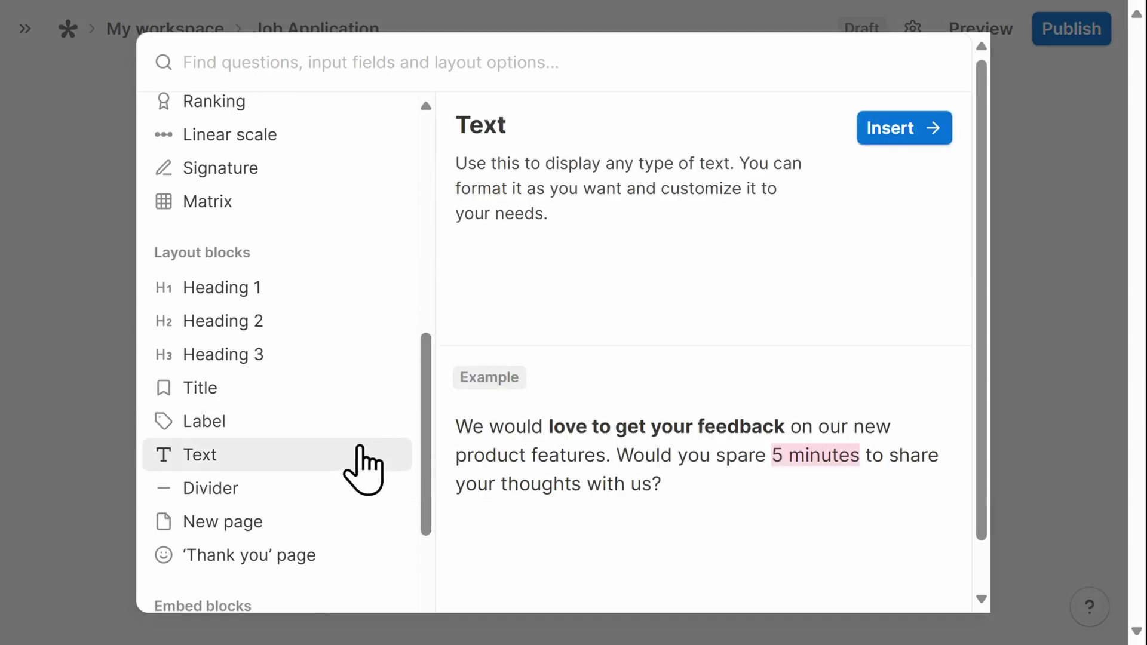
{"action": "left_click", "coordinate": [884, 129]}
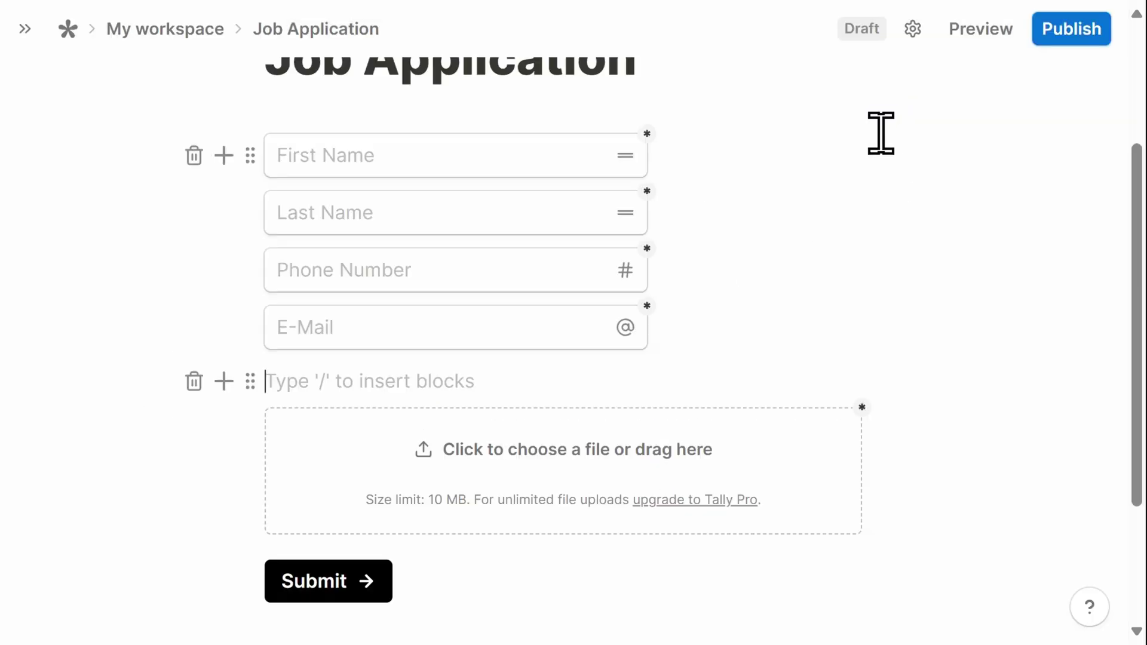
{"action": "type", "text": "Pl"}
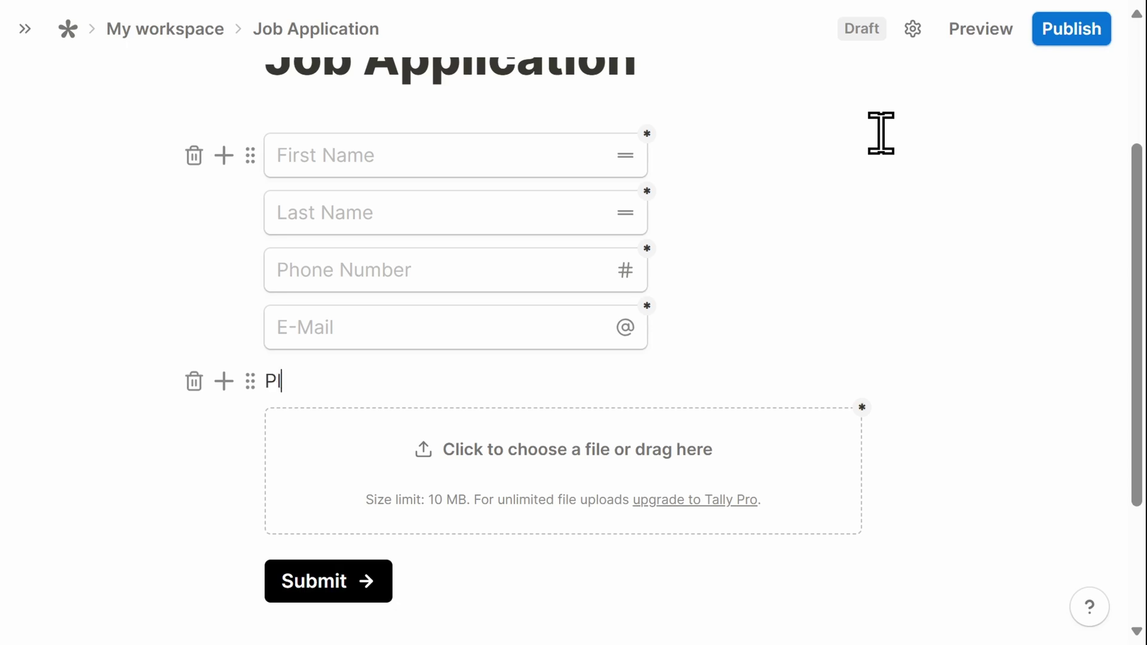
{"action": "type", "text": "ease attach "}
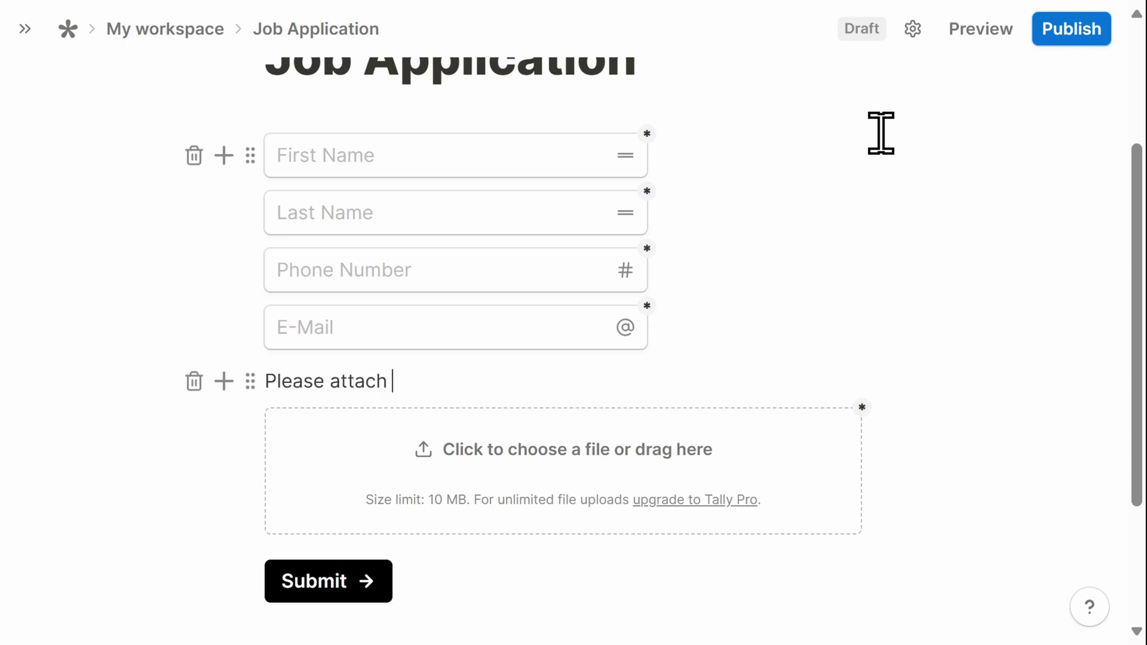
{"action": "type", "text": "cover letter"}
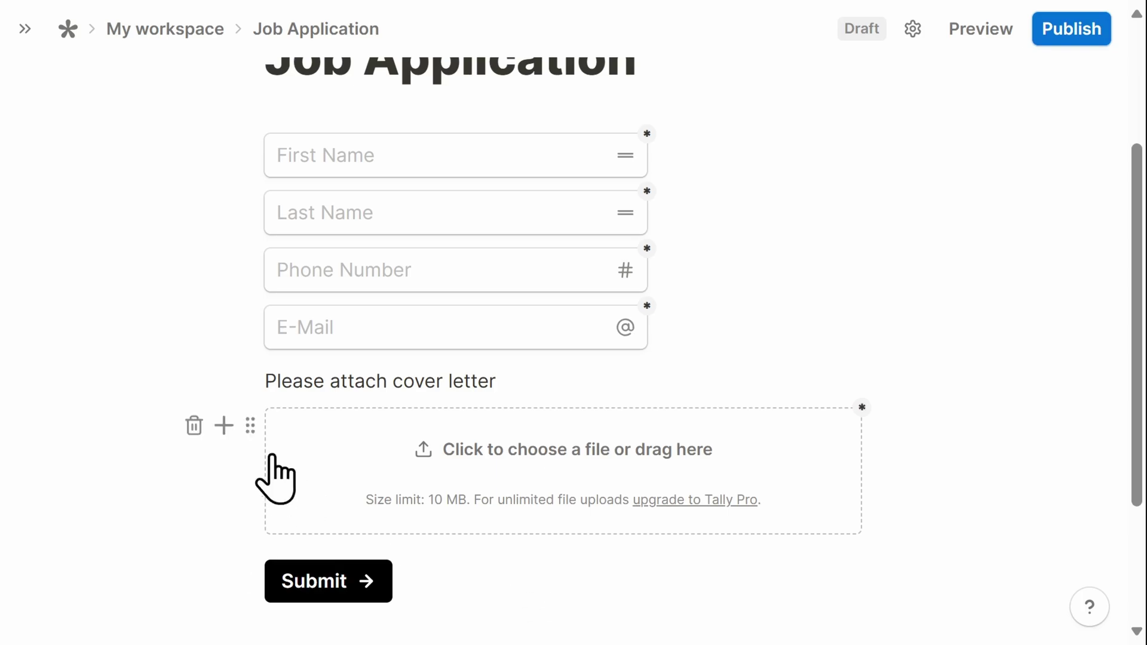
Add a text block 'Please attach resume' with a second File upload beneath it
{"action": "left_click", "coordinate": [224, 425]}
{"action": "left_click_drag", "start_coordinate": [437, 255], "coordinate": [433, 496]}
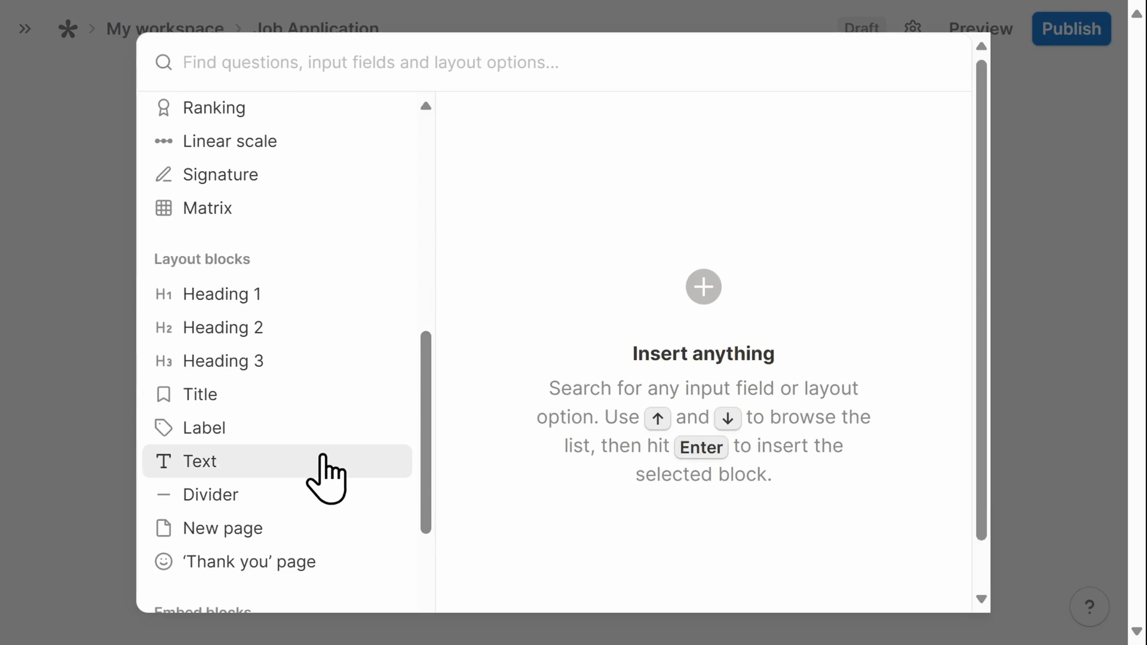
{"action": "mouse_move", "coordinate": [322, 463]}
{"action": "left_click", "coordinate": [926, 157]}
{"action": "type", "text": "Please attach resume"}
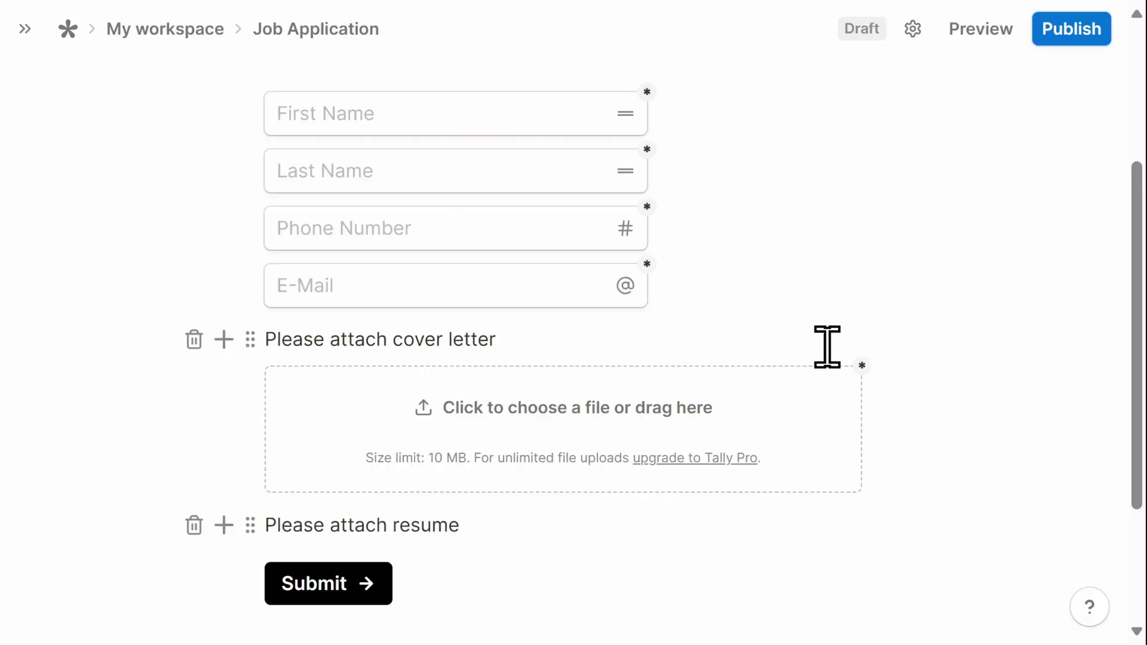
{"action": "left_click", "coordinate": [224, 525]}
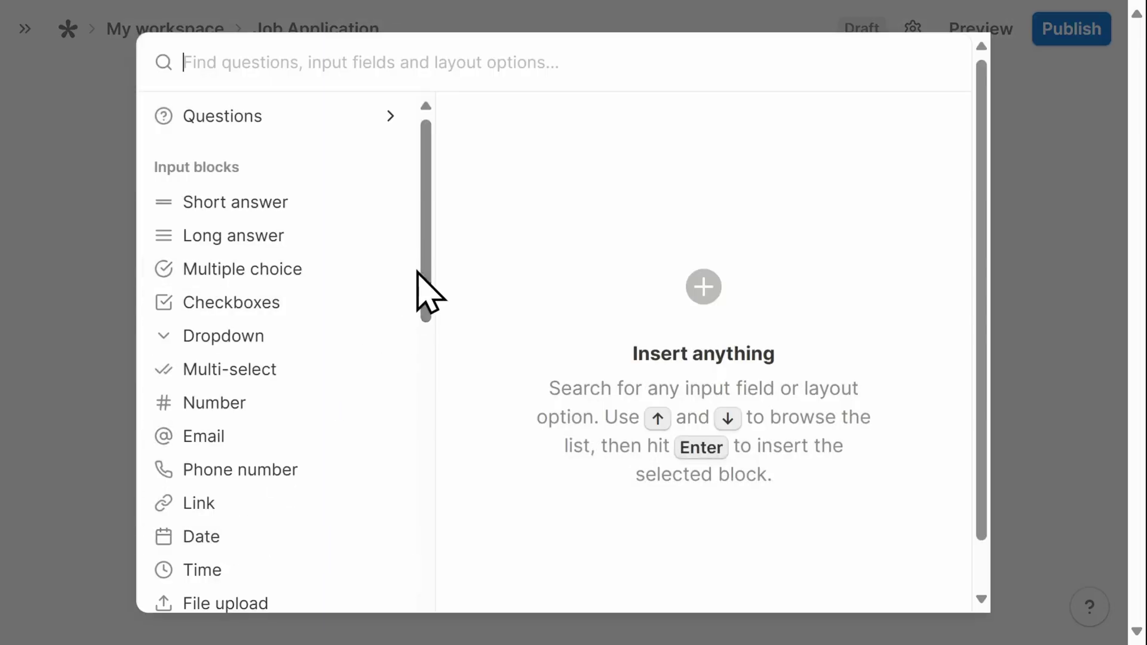
{"action": "left_click_drag", "start_coordinate": [417, 289], "coordinate": [424, 379]}
{"action": "mouse_move", "coordinate": [366, 361]}
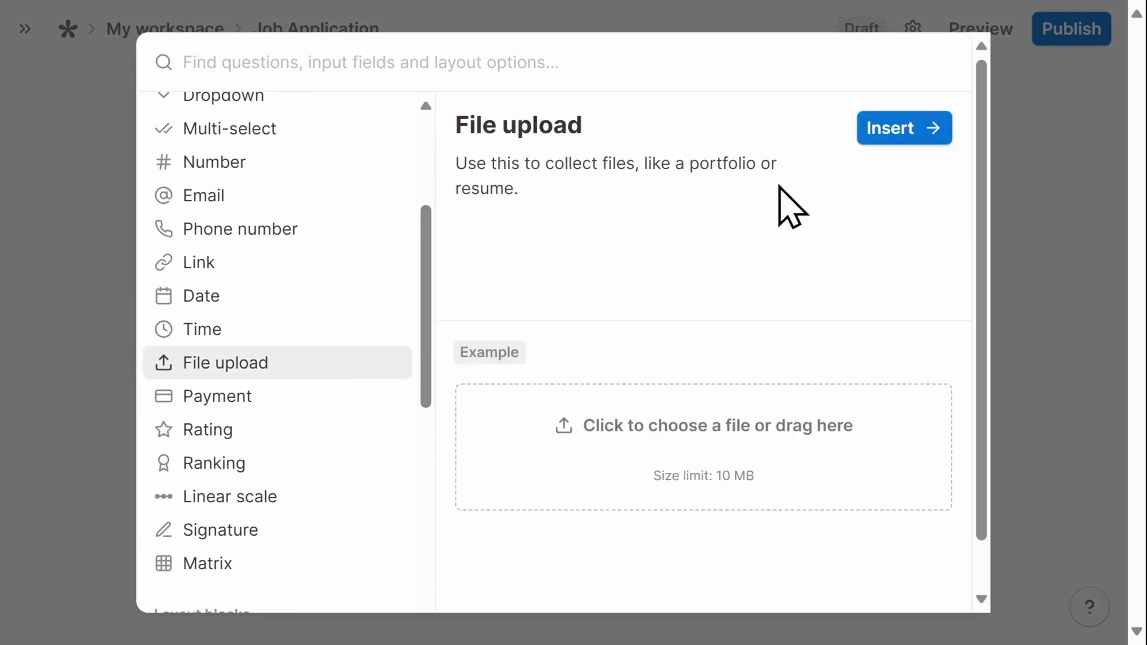
{"action": "left_click", "coordinate": [885, 127]}
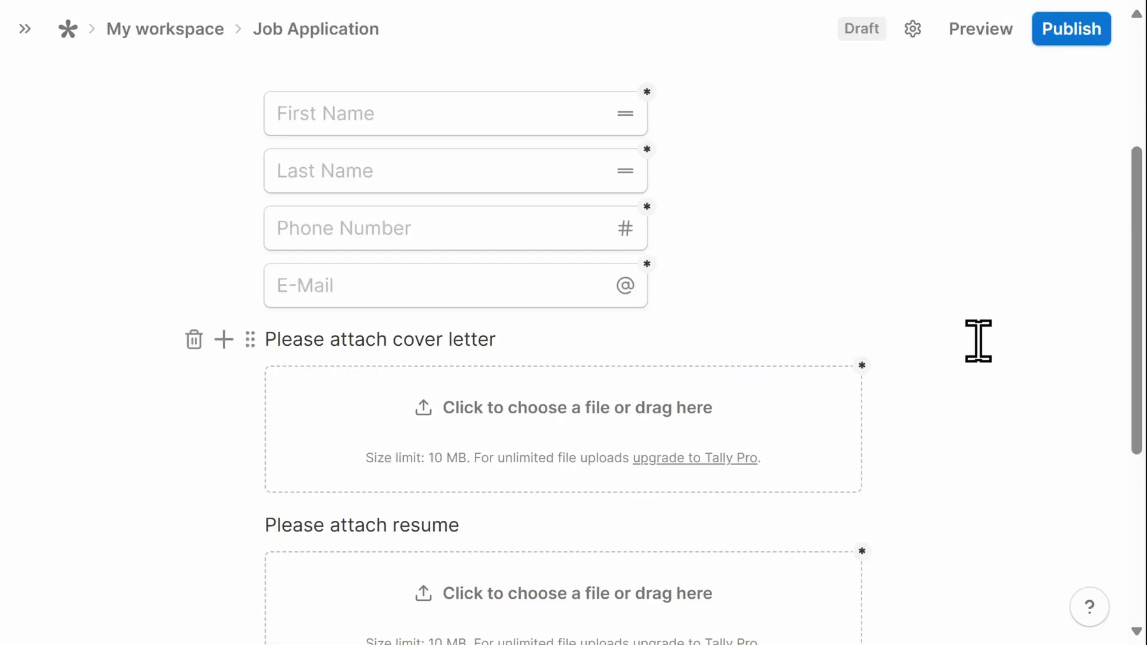
{"action": "scroll", "coordinate": [977, 340], "scroll_direction": "up", "scroll_amount": 5}
Add the subtitle 'Assistant Preschool Teacher - Pixie Hill' under the Job Application title
{"action": "left_click", "coordinate": [708, 267]}
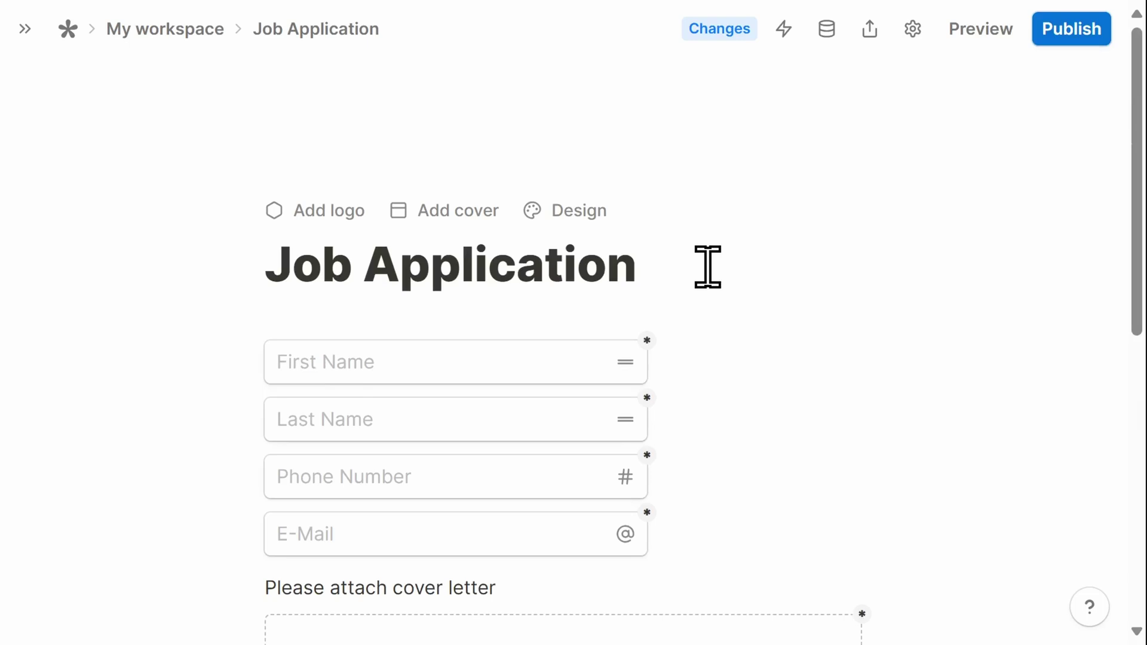
{"action": "key", "text": "Return"}
{"action": "type", "text": "A"}
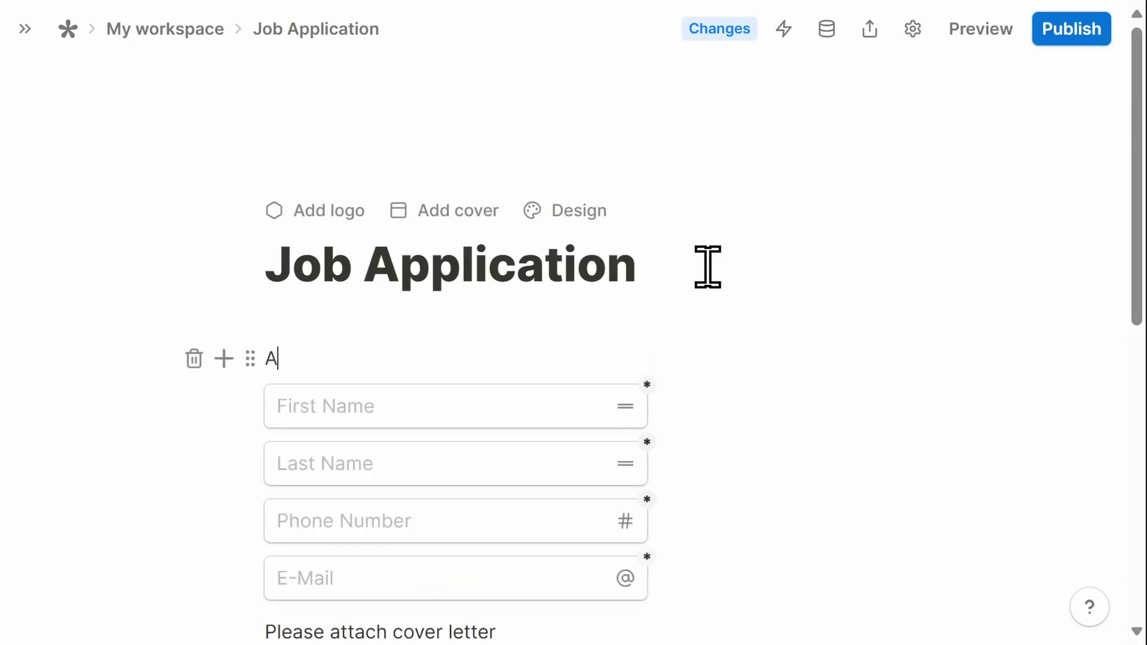
{"action": "type", "text": "ssistant Preschool Teacher - Pixie Hill"}
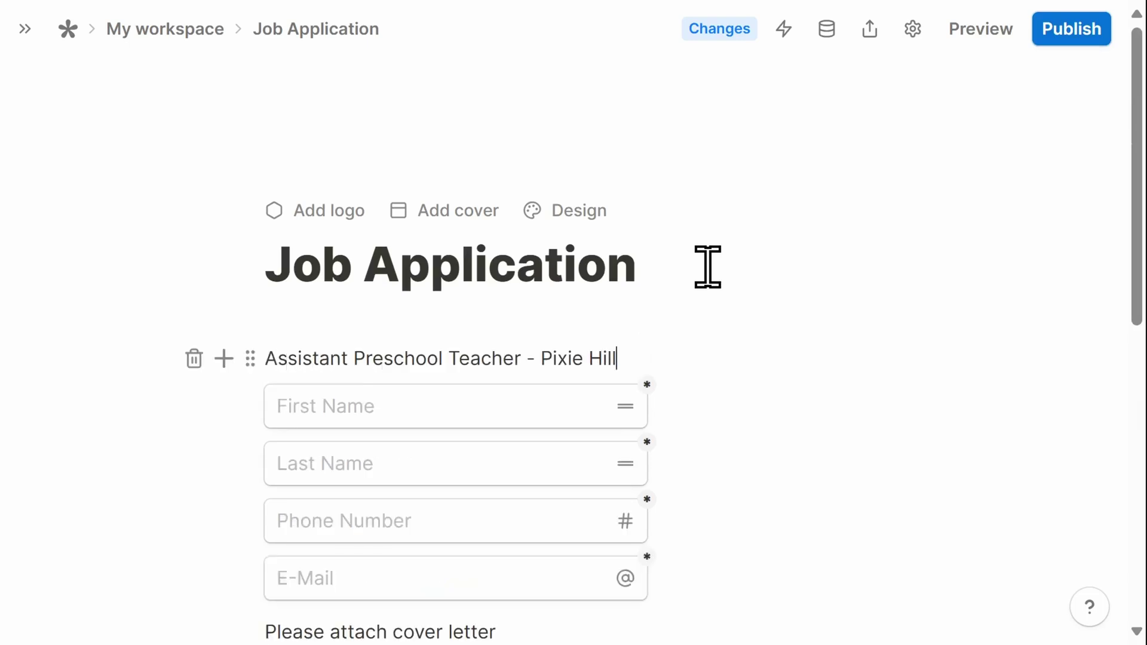
Give the form a pale cream background and preview it
{"action": "left_click", "coordinate": [564, 215]}
{"action": "left_click", "coordinate": [972, 244]}
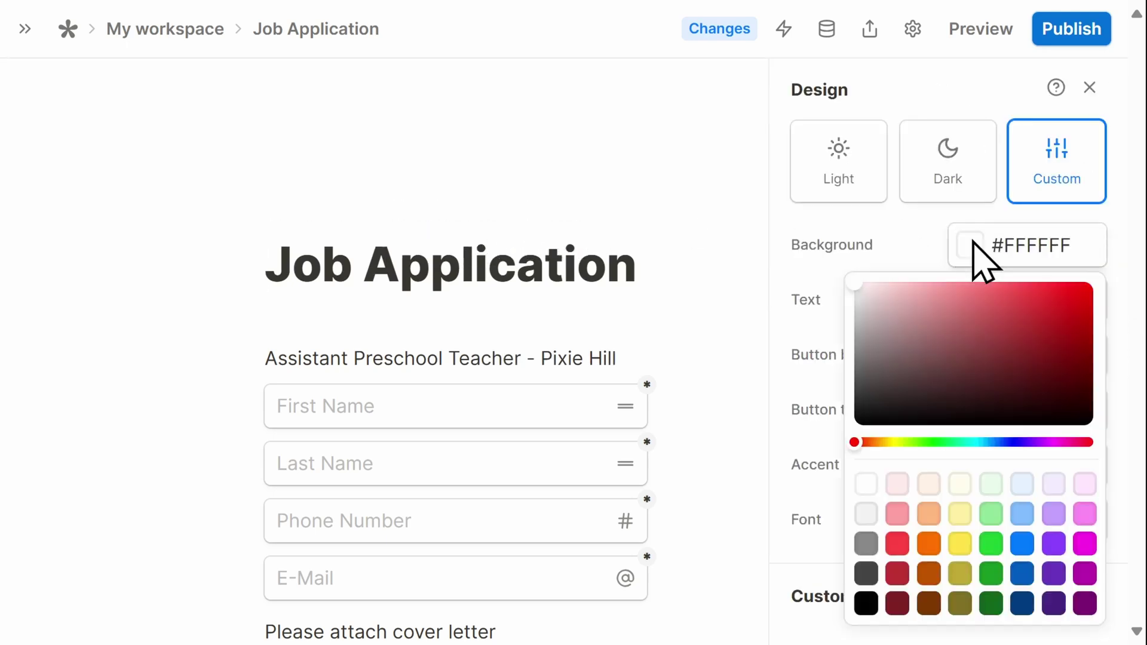
{"action": "left_click", "coordinate": [959, 483]}
{"action": "left_click", "coordinate": [1090, 87]}
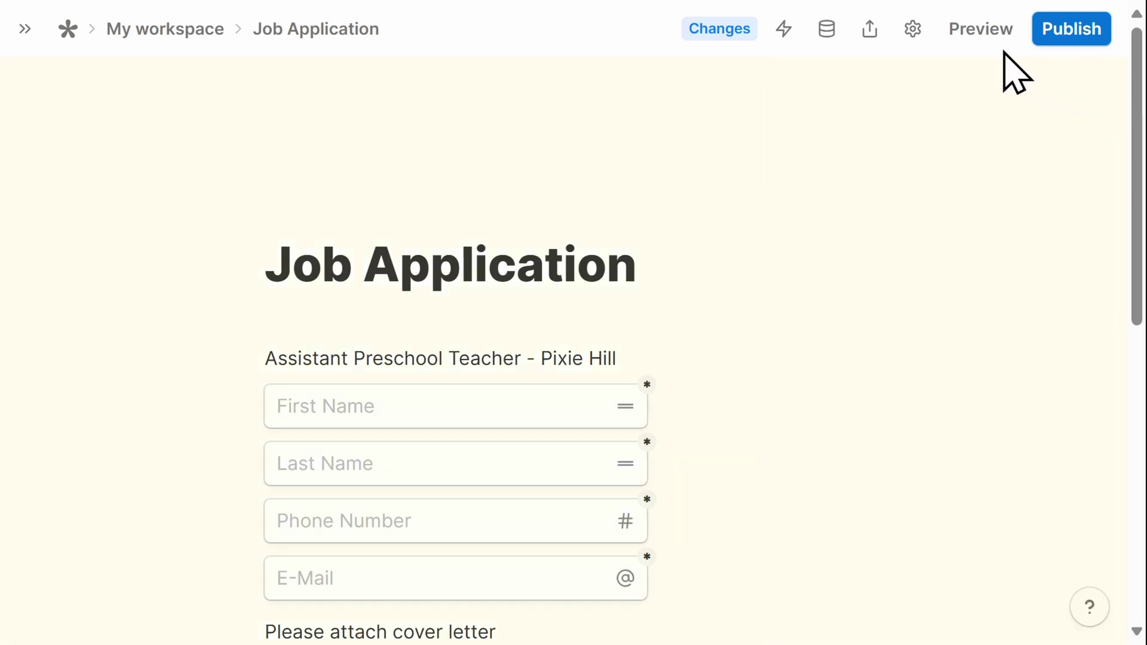
{"action": "left_click", "coordinate": [980, 28]}
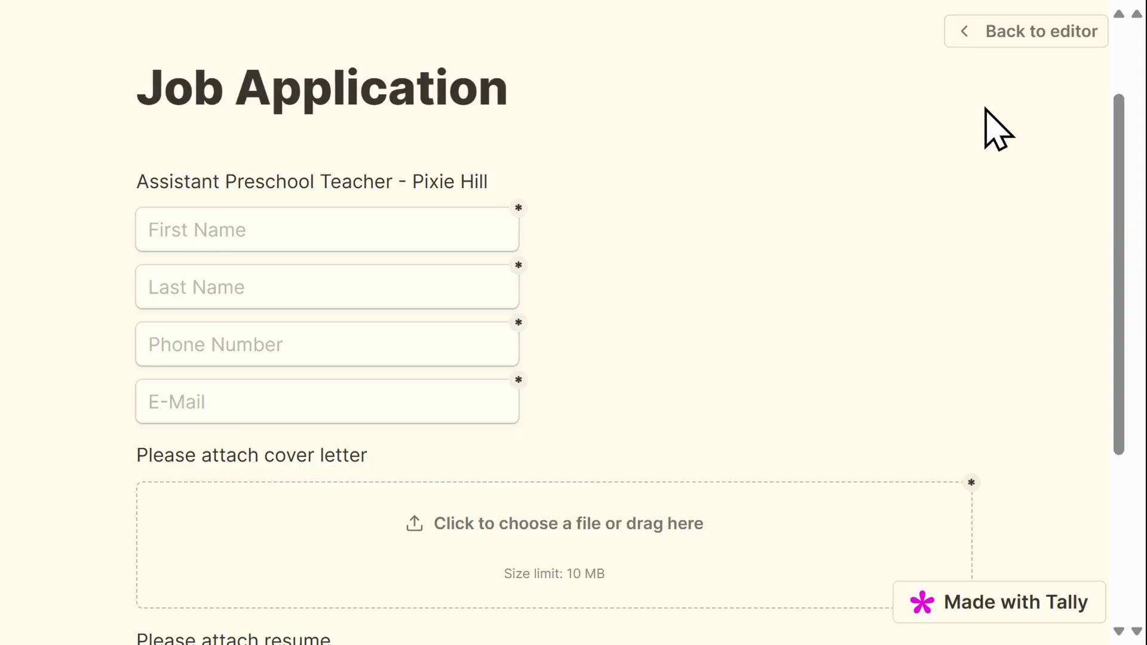
Scroll the Job Application preview down to Submit and back up, then return to the editor
{"action": "scroll", "coordinate": [996, 129], "scroll_direction": "down", "scroll_amount": 2}
{"action": "scroll", "coordinate": [996, 129], "scroll_direction": "down", "scroll_amount": 2}
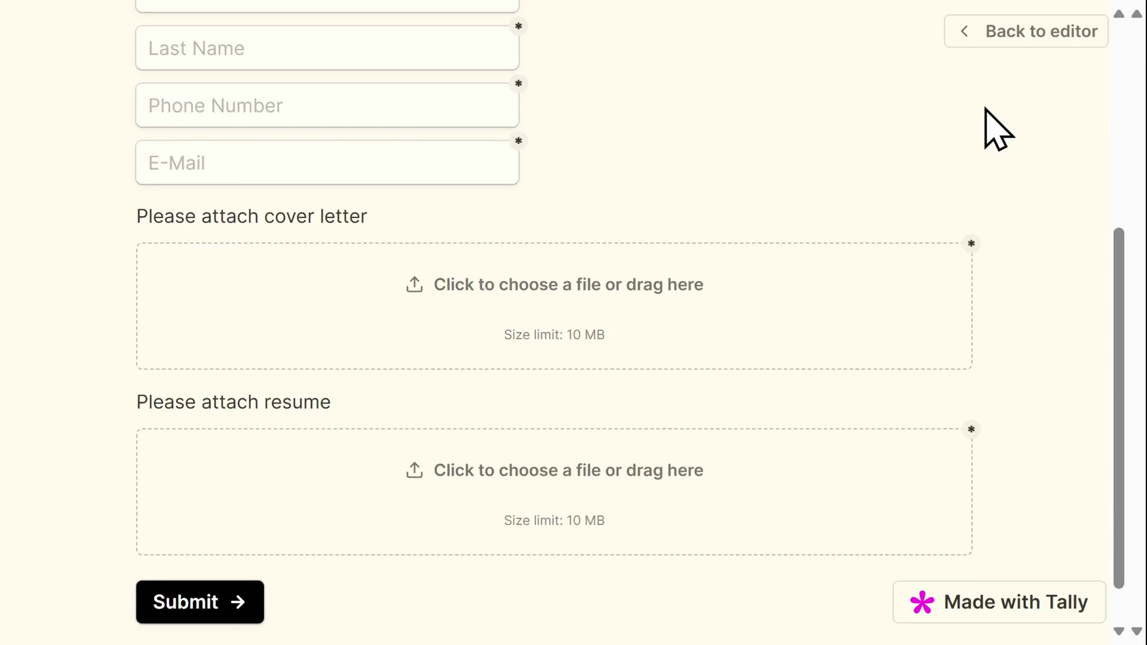
{"action": "scroll", "coordinate": [984, 109], "scroll_direction": "down", "scroll_amount": 1}
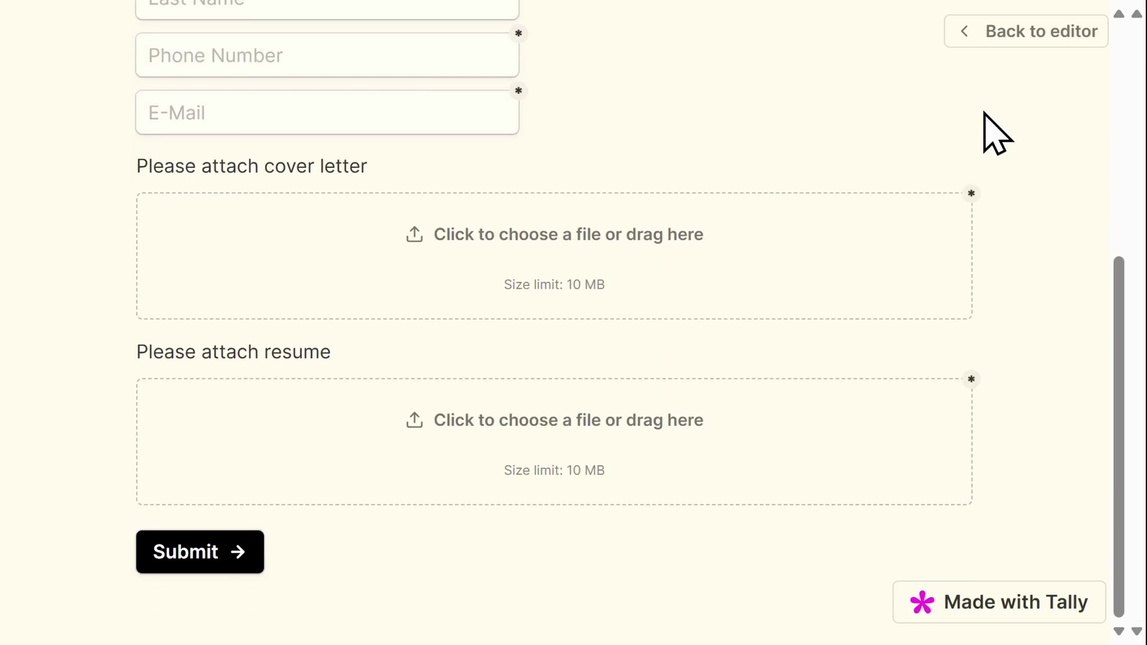
{"action": "scroll", "coordinate": [985, 113], "scroll_direction": "up", "scroll_amount": 4}
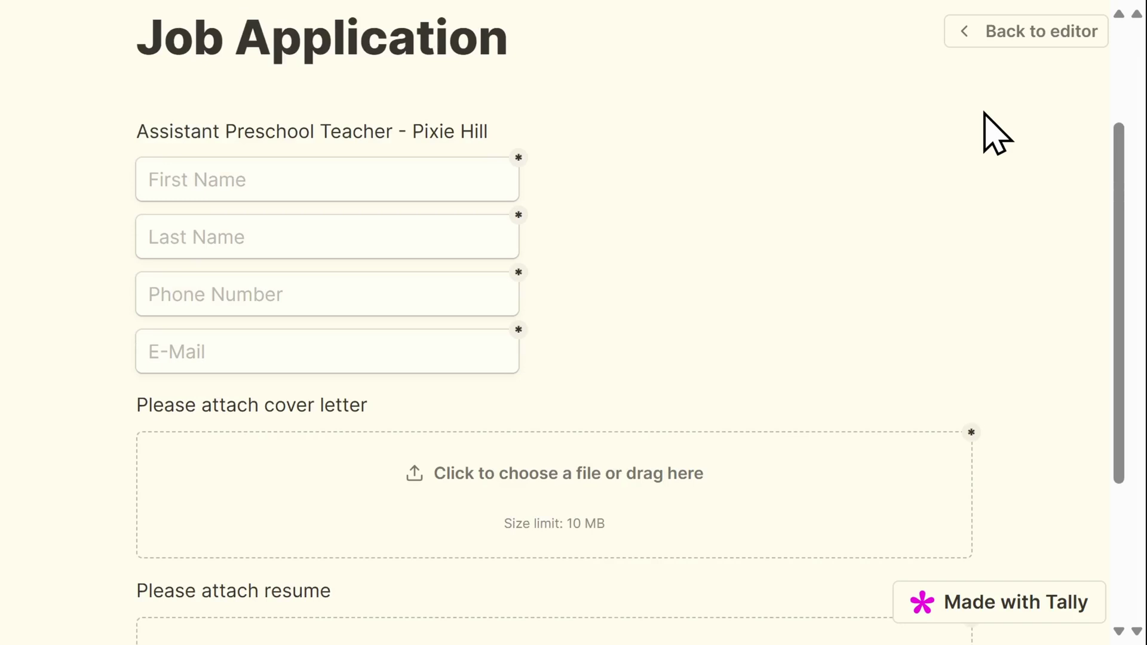
{"action": "scroll", "coordinate": [984, 113], "scroll_direction": "up", "scroll_amount": 2}
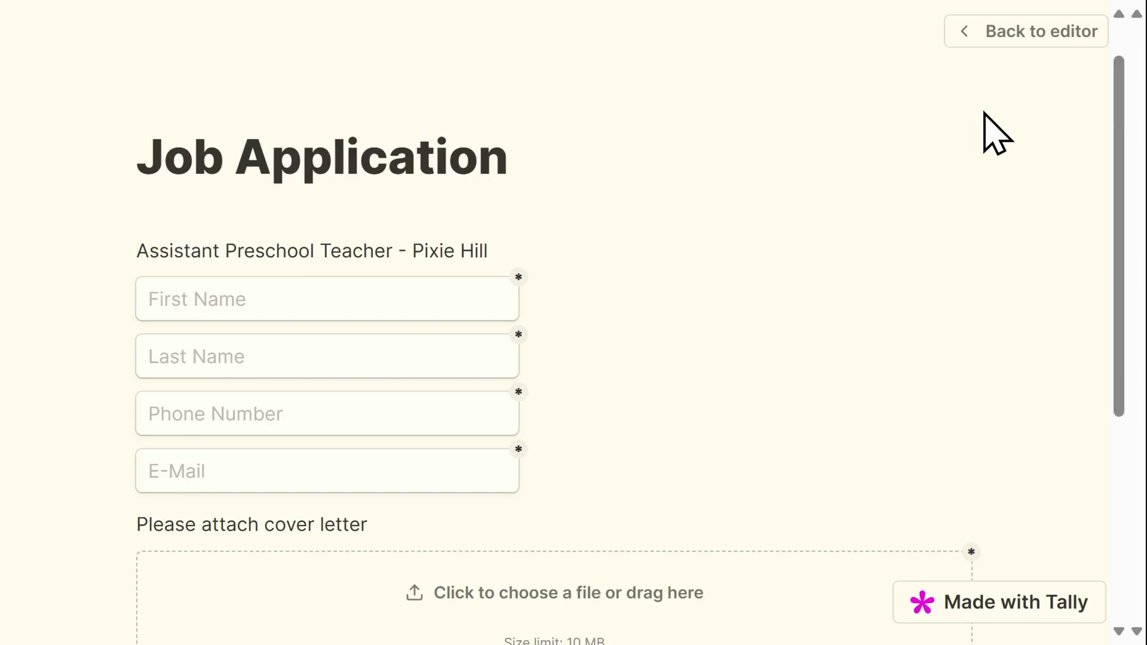
{"action": "left_click", "coordinate": [991, 42]}
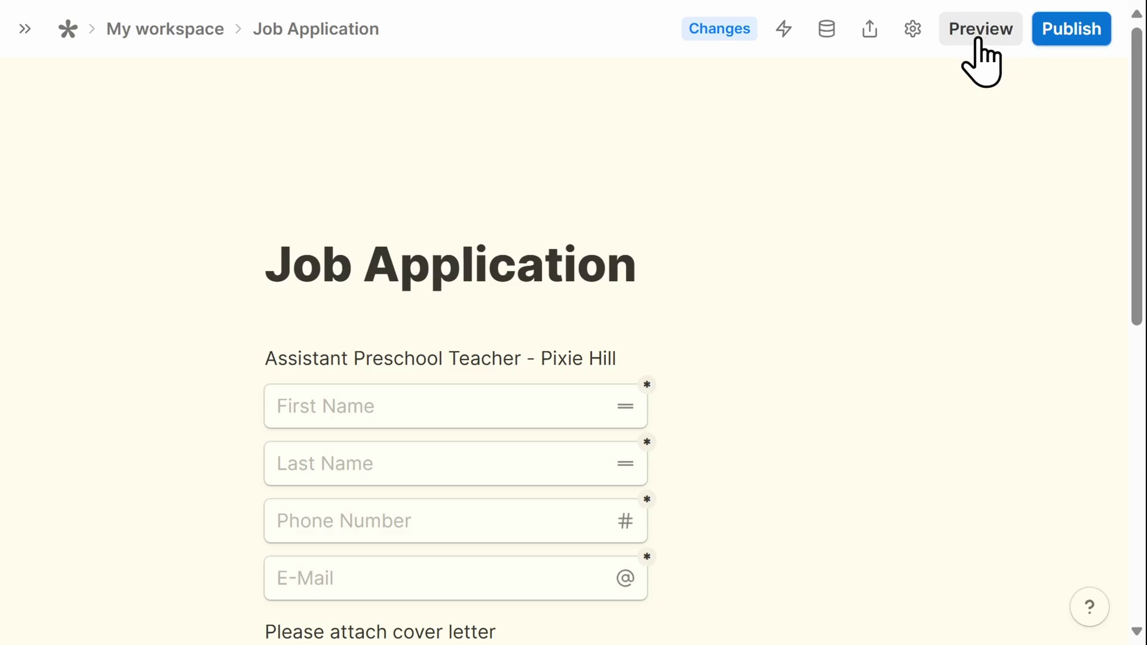
In the form settings, keep the language as English and switch on Redirect on completion
{"action": "left_click", "coordinate": [912, 29]}
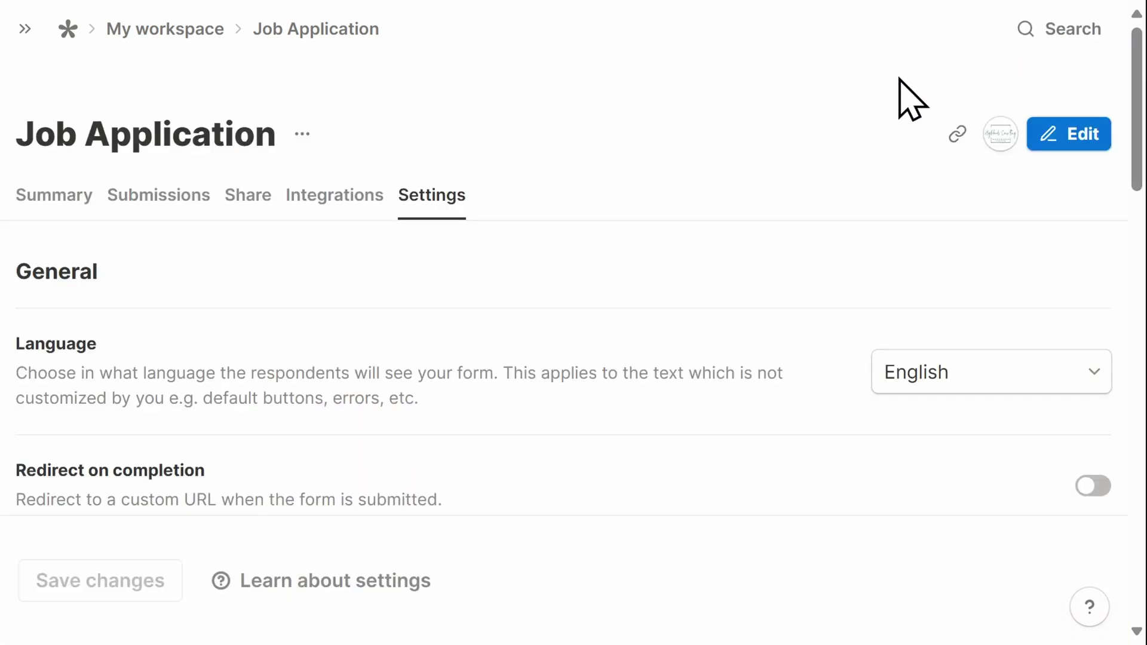
{"action": "scroll", "coordinate": [912, 99], "scroll_direction": "down", "scroll_amount": 4}
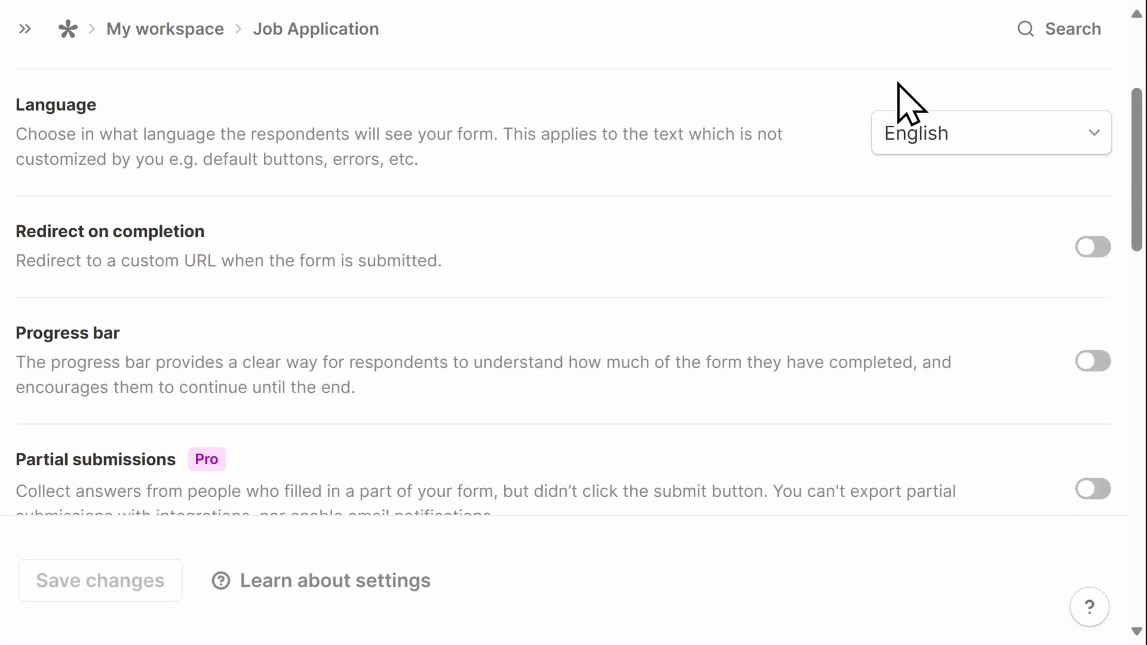
{"action": "left_click", "coordinate": [899, 133]}
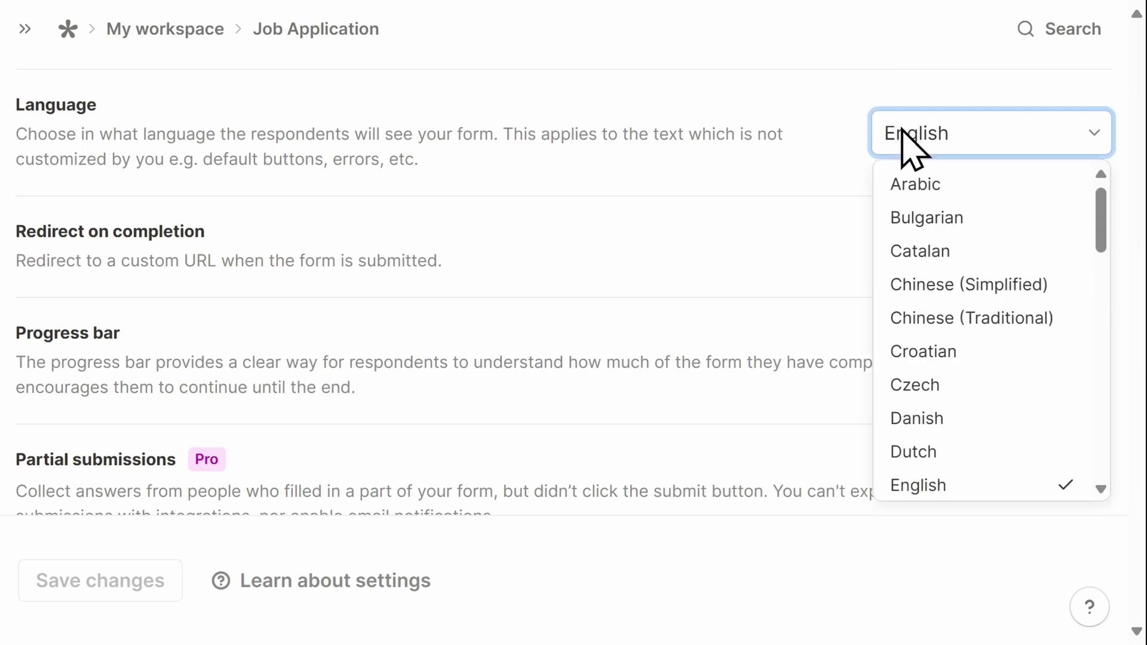
{"action": "left_click", "coordinate": [805, 162]}
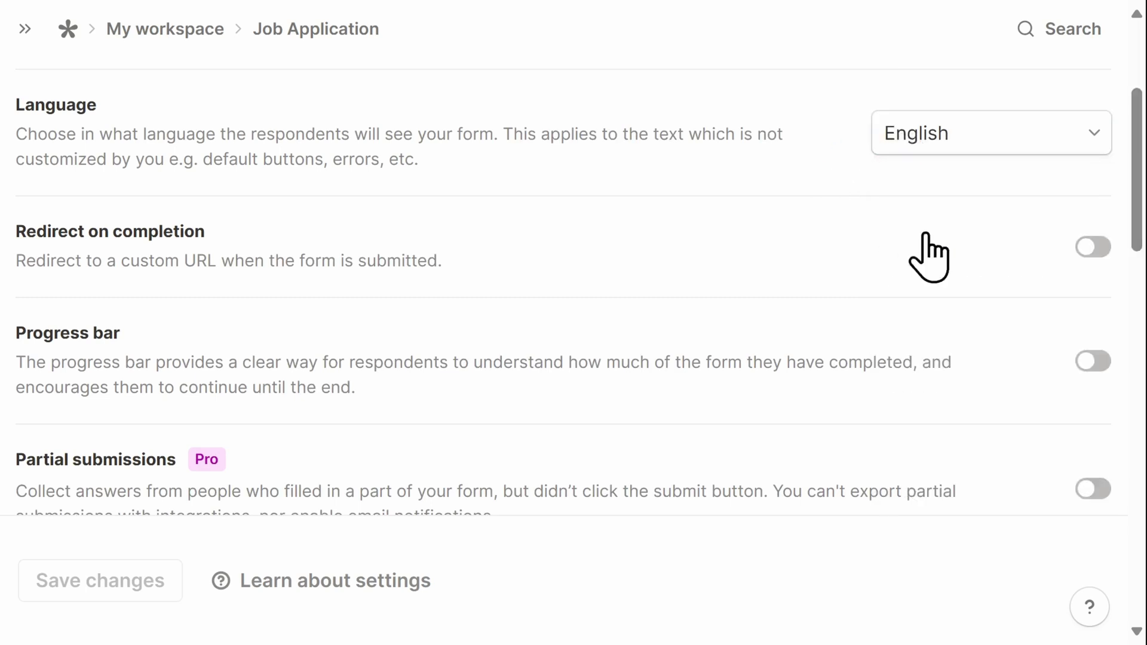
{"action": "left_click", "coordinate": [1096, 247]}
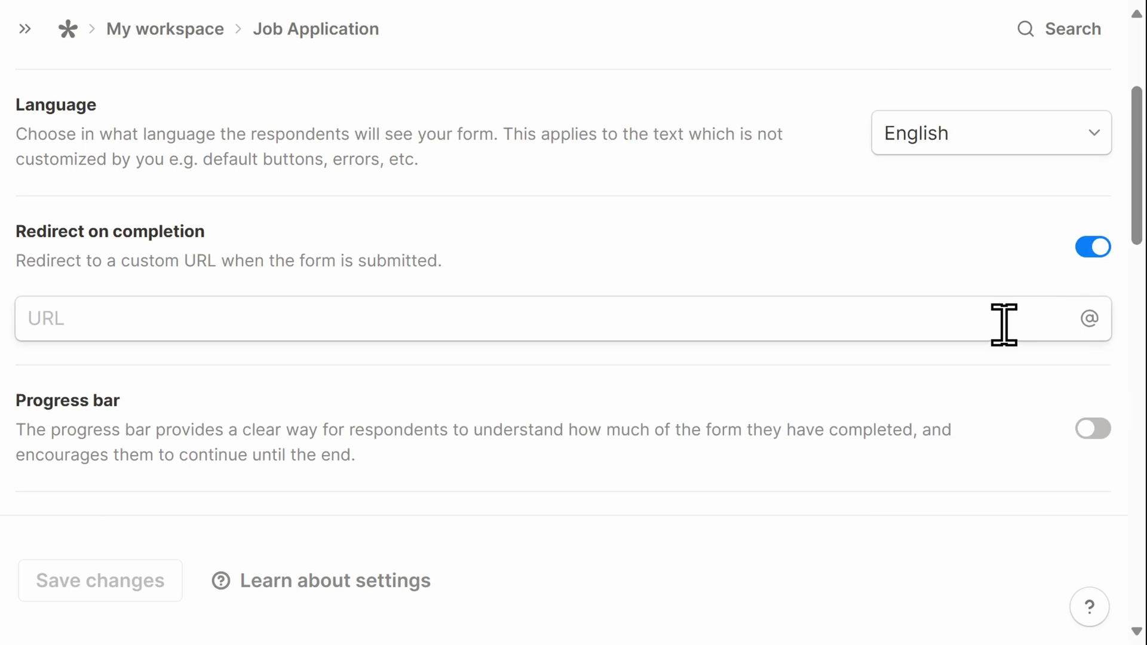
Review the remaining settings, ending on the Pro upgrade page ($24/month yearly or $29 monthly)
{"action": "scroll", "coordinate": [1003, 325], "scroll_direction": "down", "scroll_amount": 4}
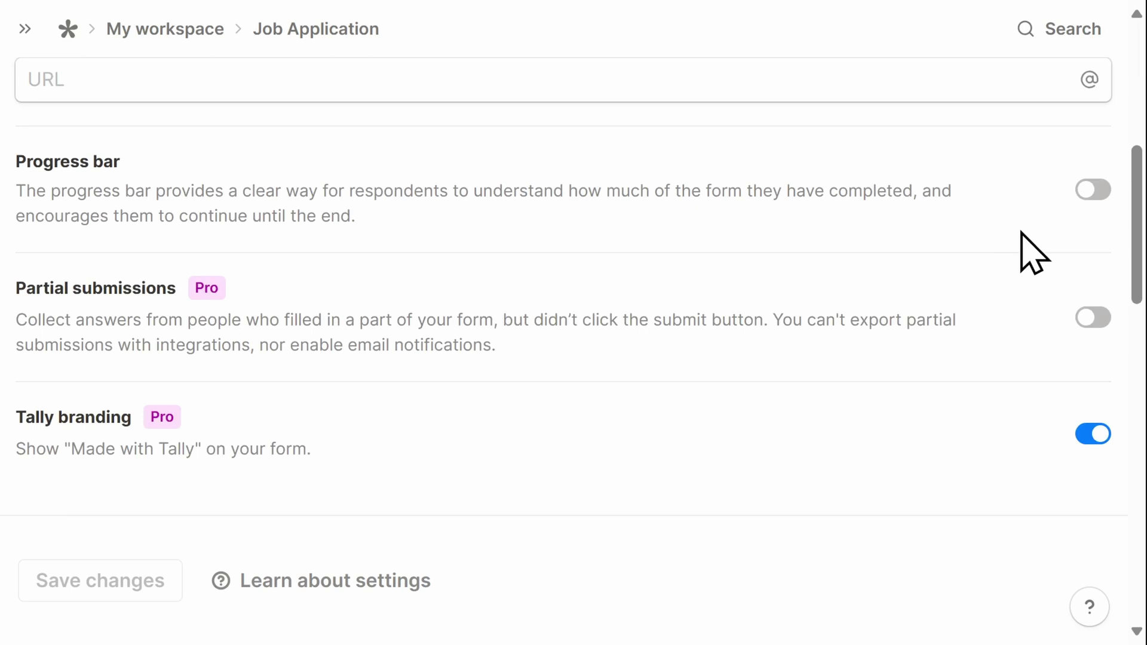
{"action": "scroll", "coordinate": [1033, 250], "scroll_direction": "down", "scroll_amount": 6}
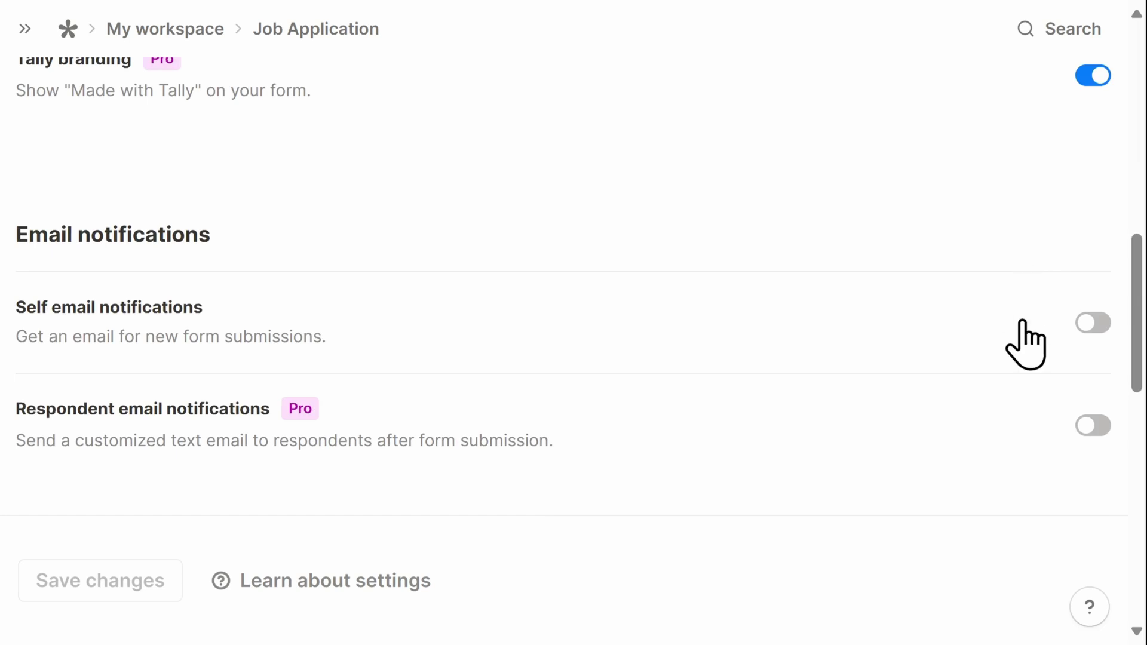
{"action": "scroll", "coordinate": [1025, 344], "scroll_direction": "down", "scroll_amount": 8}
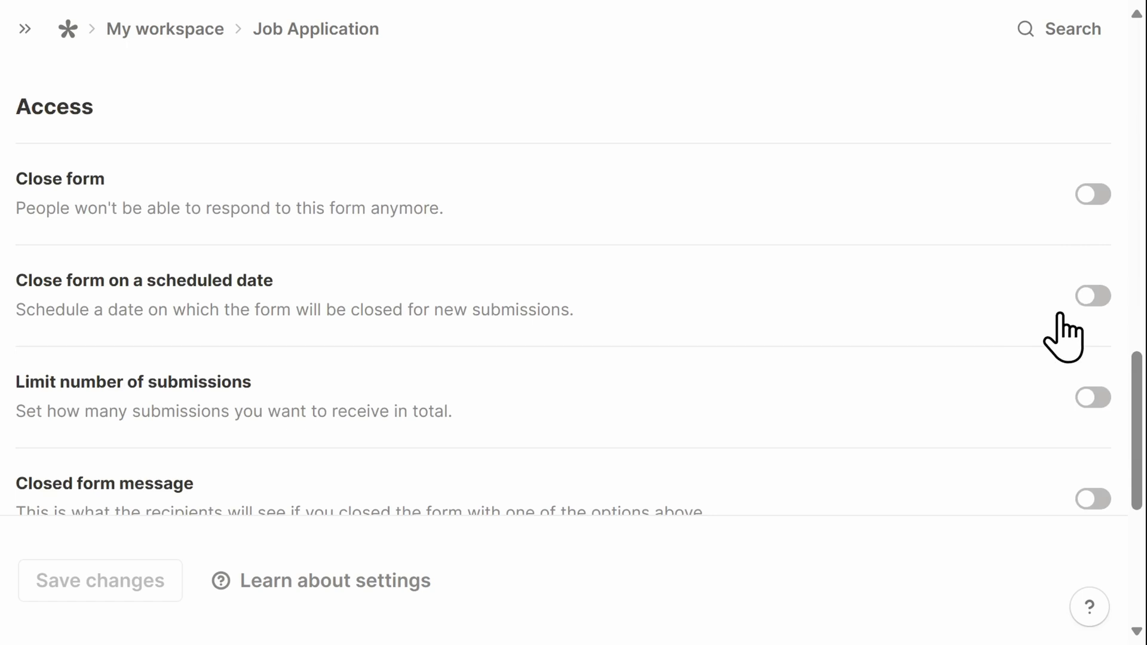
{"action": "scroll", "coordinate": [1060, 313], "scroll_direction": "down", "scroll_amount": 2}
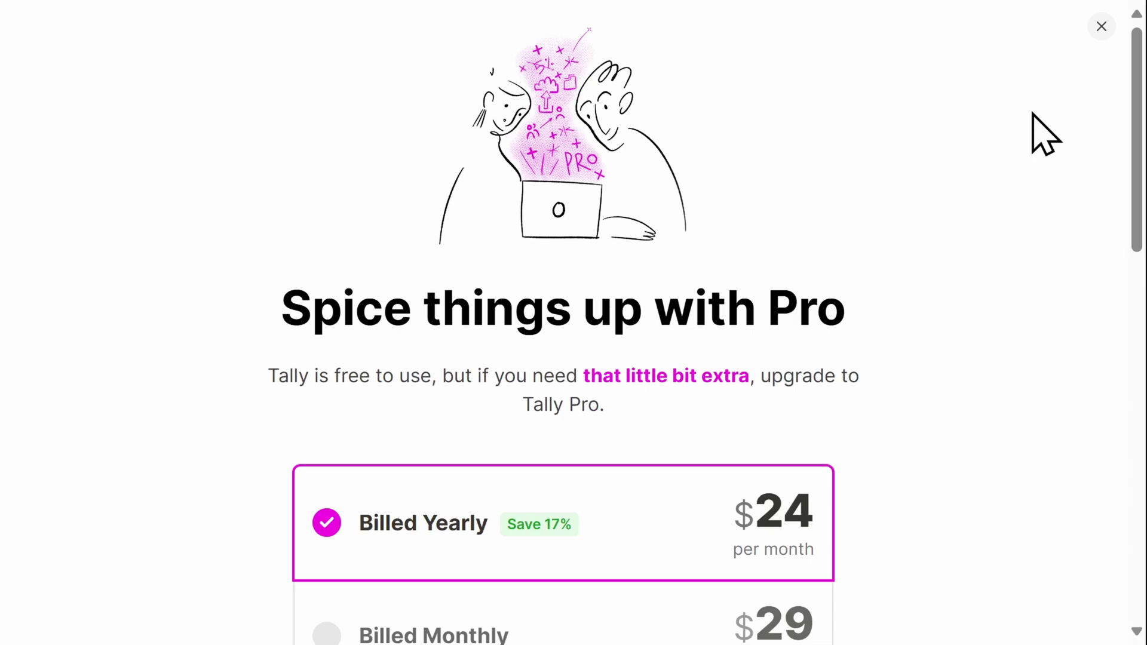
{"action": "scroll", "coordinate": [1045, 134], "scroll_direction": "down", "scroll_amount": 2}
{"action": "scroll", "coordinate": [1045, 134], "scroll_direction": "down", "scroll_amount": 2}
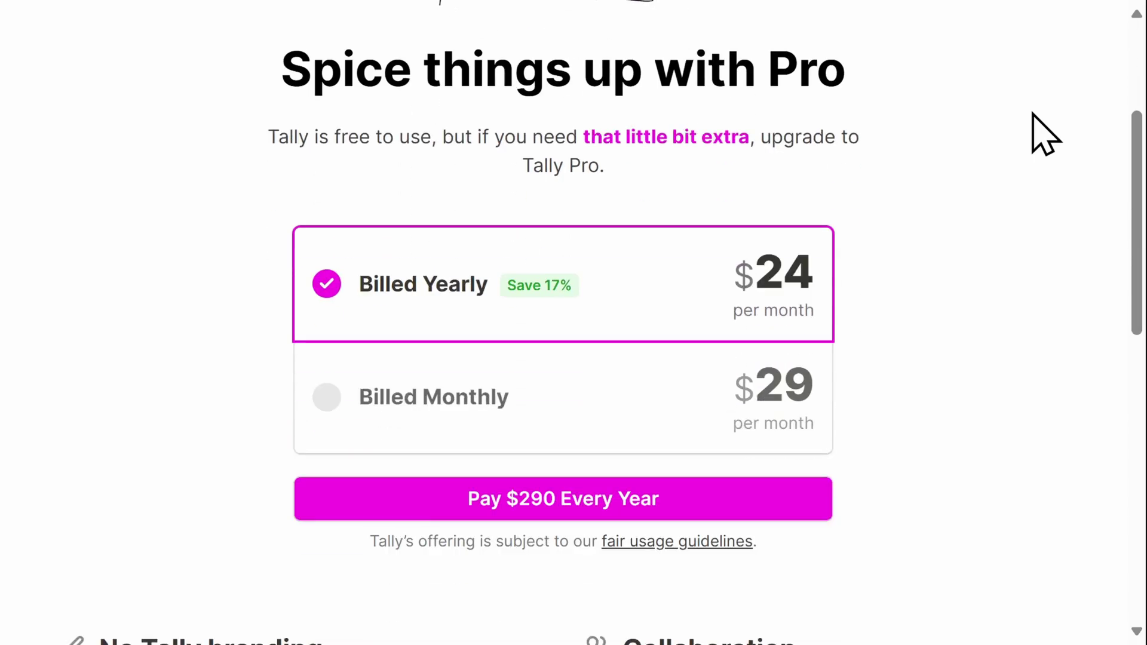
{"action": "scroll", "coordinate": [1045, 135], "scroll_direction": "down", "scroll_amount": 4}
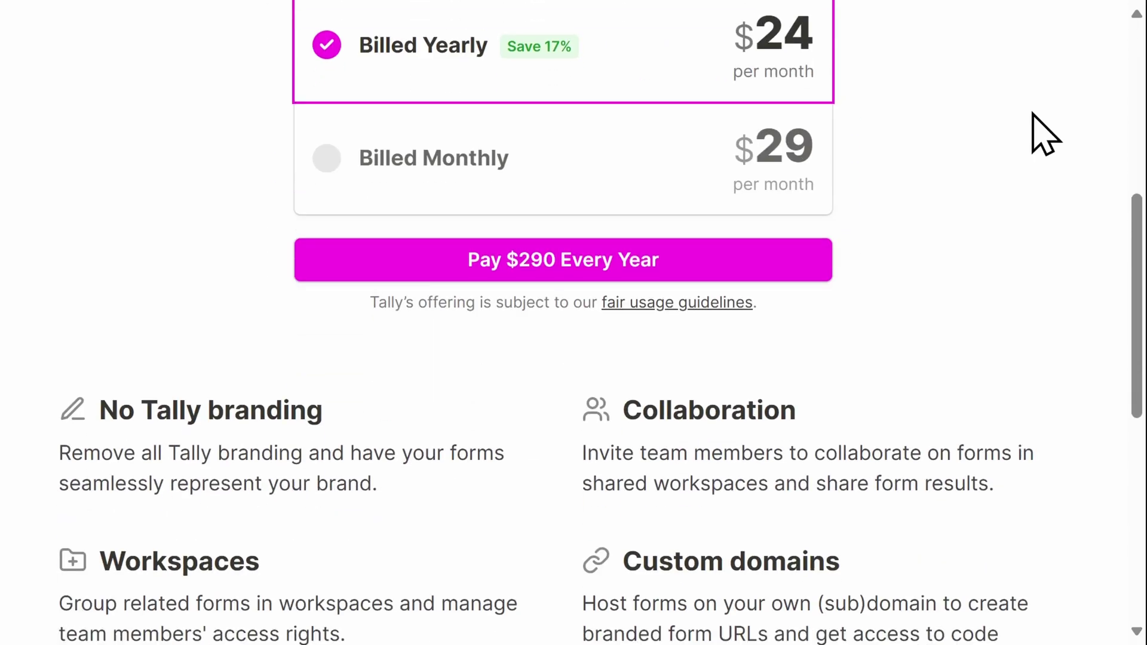
{"action": "scroll", "coordinate": [1045, 134], "scroll_direction": "down", "scroll_amount": 2}
{"action": "scroll", "coordinate": [1045, 135], "scroll_direction": "down", "scroll_amount": 2}
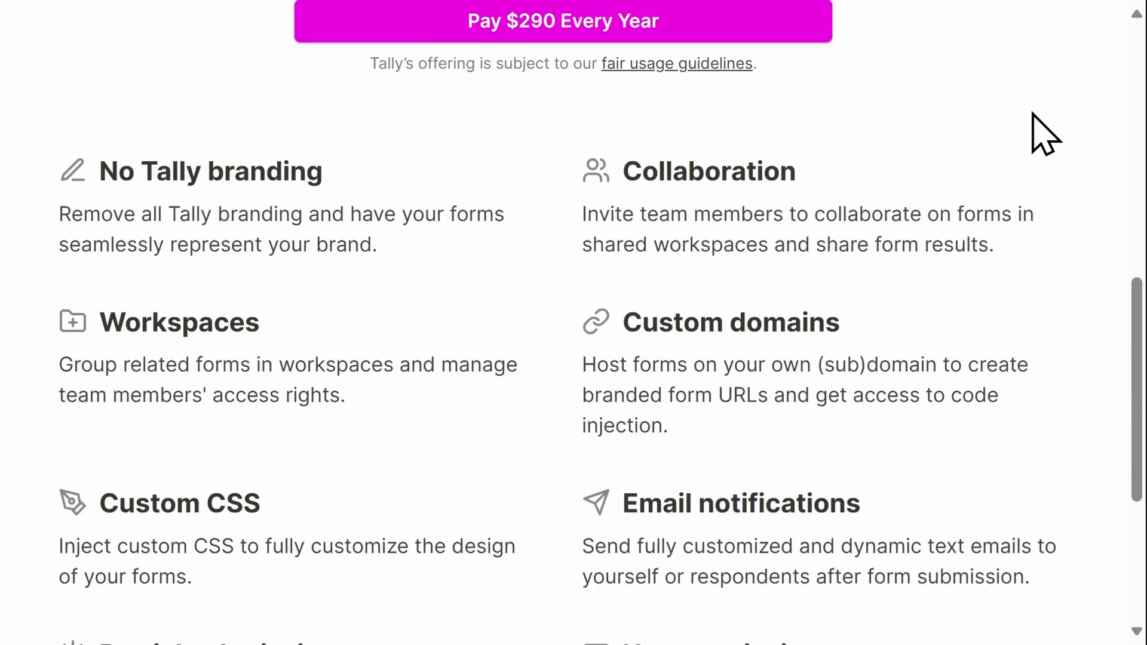
{"action": "scroll", "coordinate": [1045, 135], "scroll_direction": "down", "scroll_amount": 2}
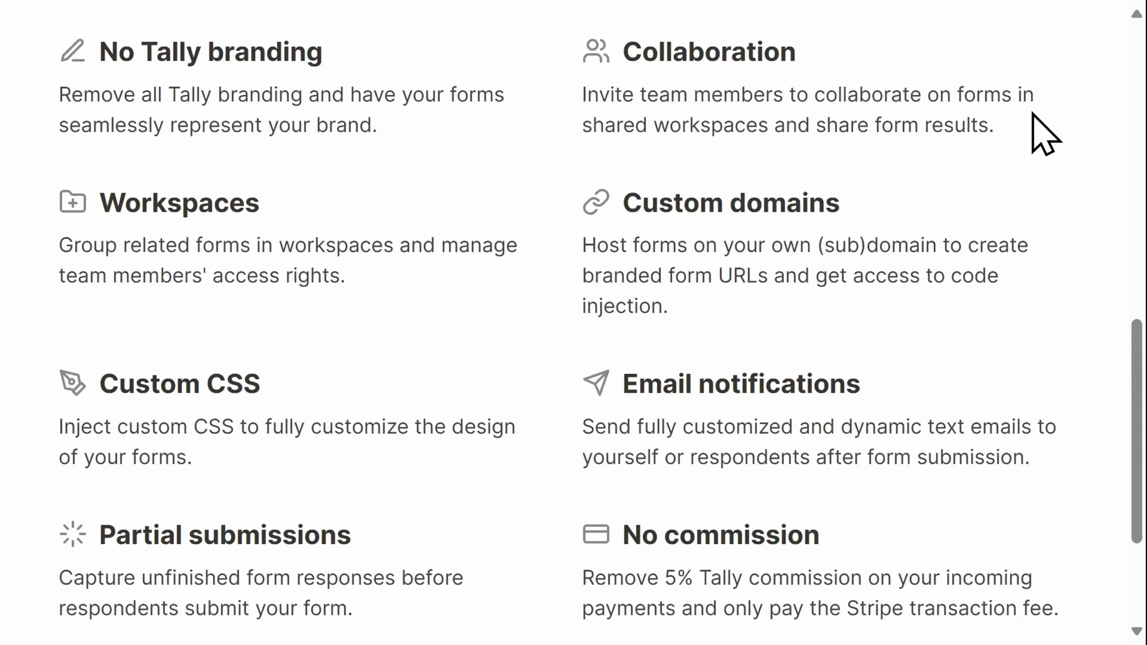
{"action": "scroll", "coordinate": [1045, 135], "scroll_direction": "down", "scroll_amount": 2}
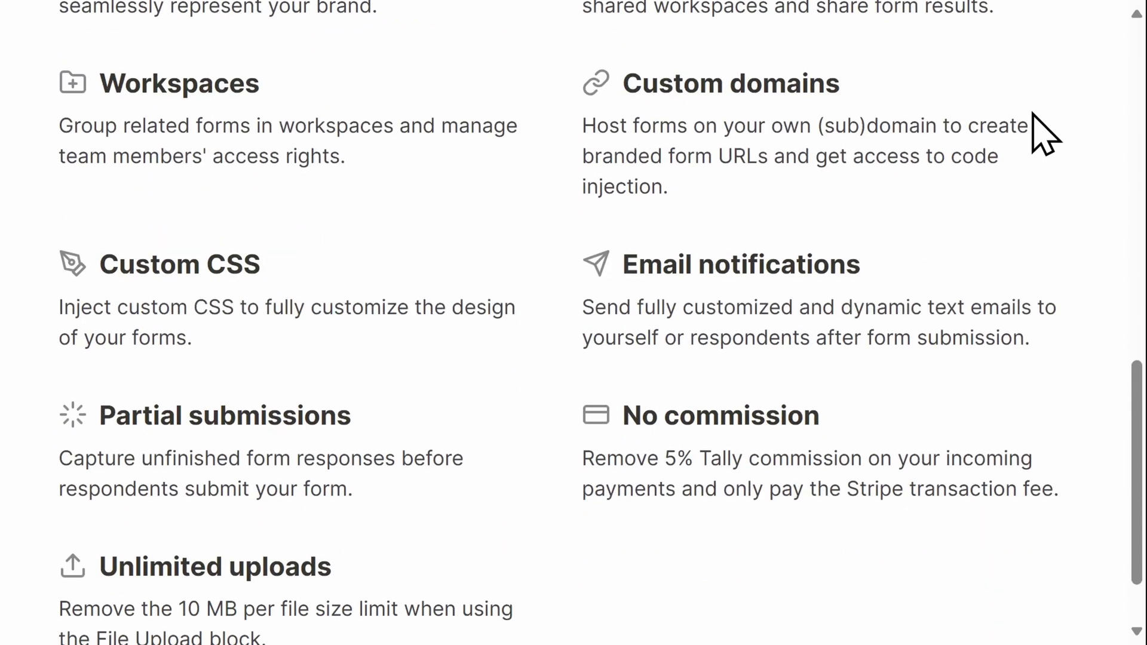
{"action": "scroll", "coordinate": [1045, 134], "scroll_direction": "down", "scroll_amount": 2}
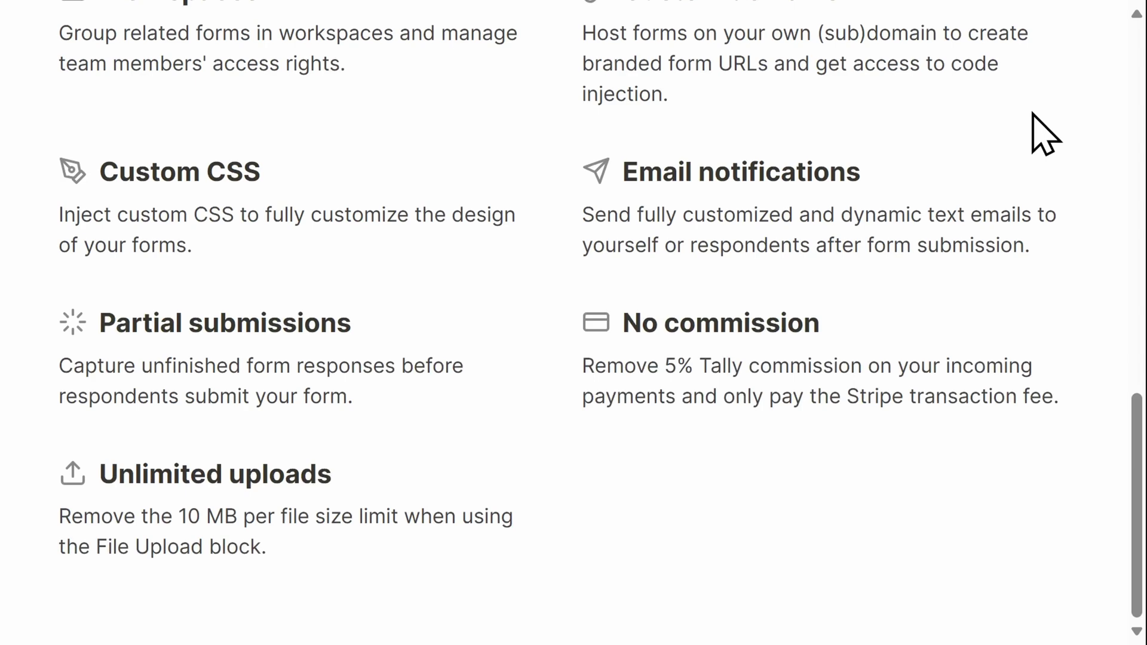